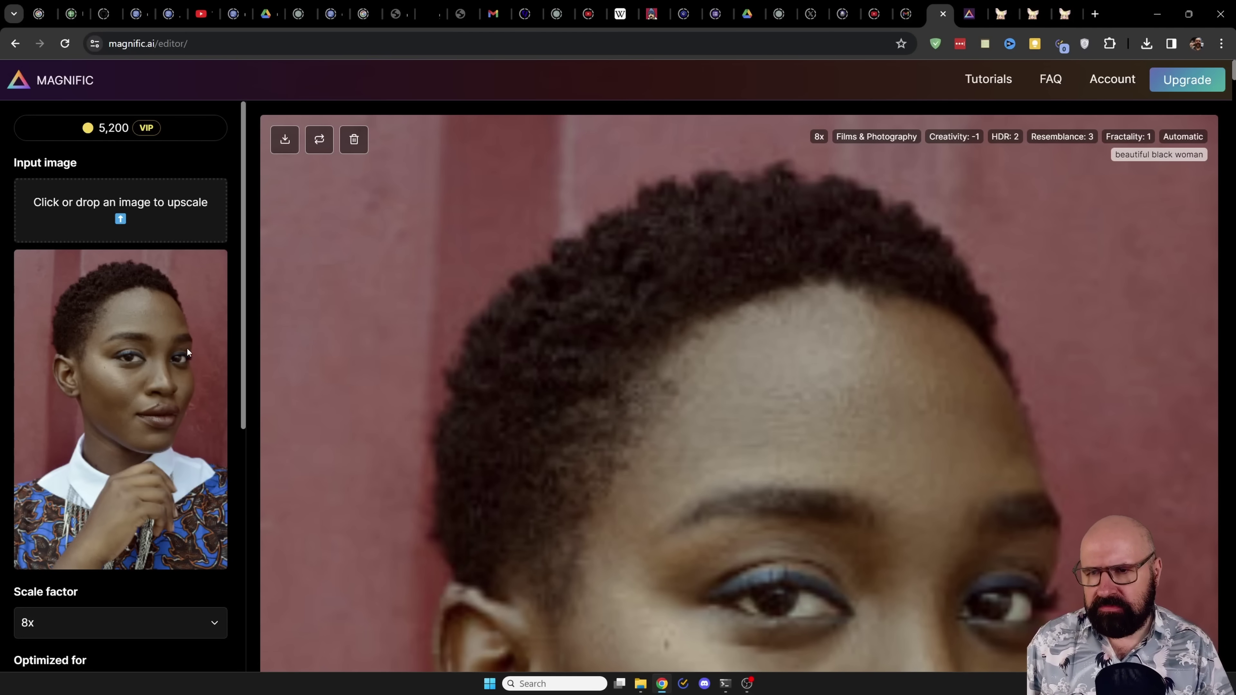
- Keep the scale factor at 8x and the optimization type at Films & Photography
scroll(204, 302, down, 8)
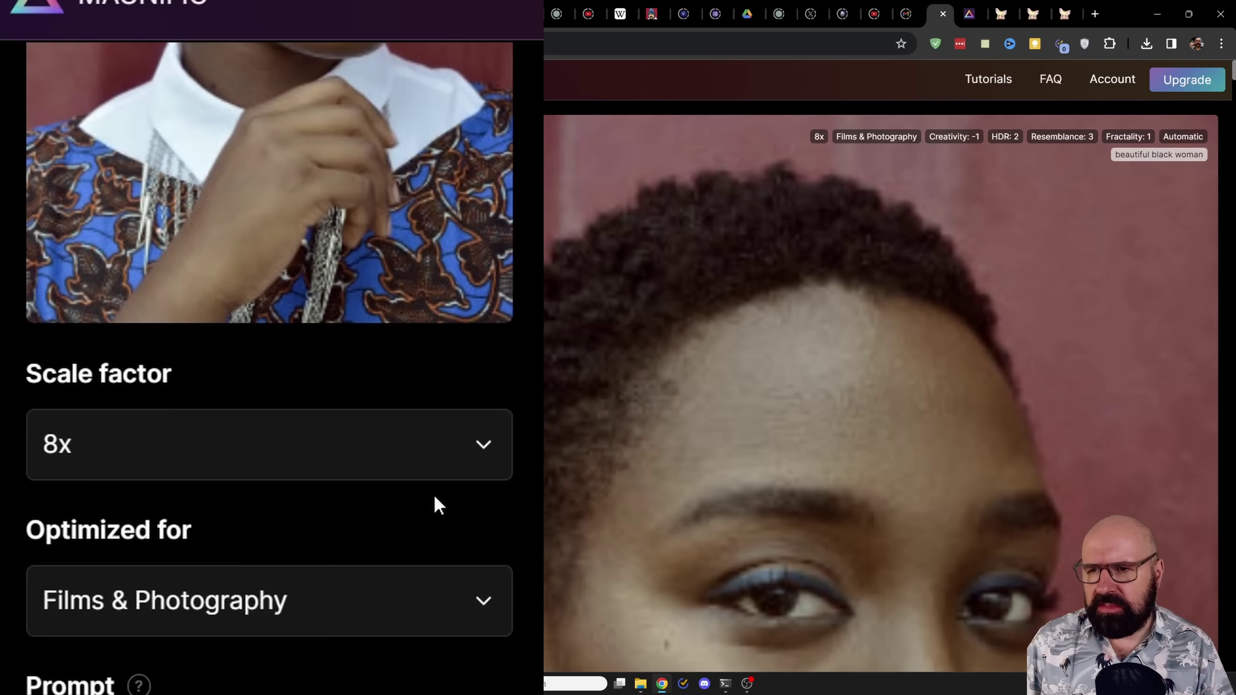
click(144, 299)
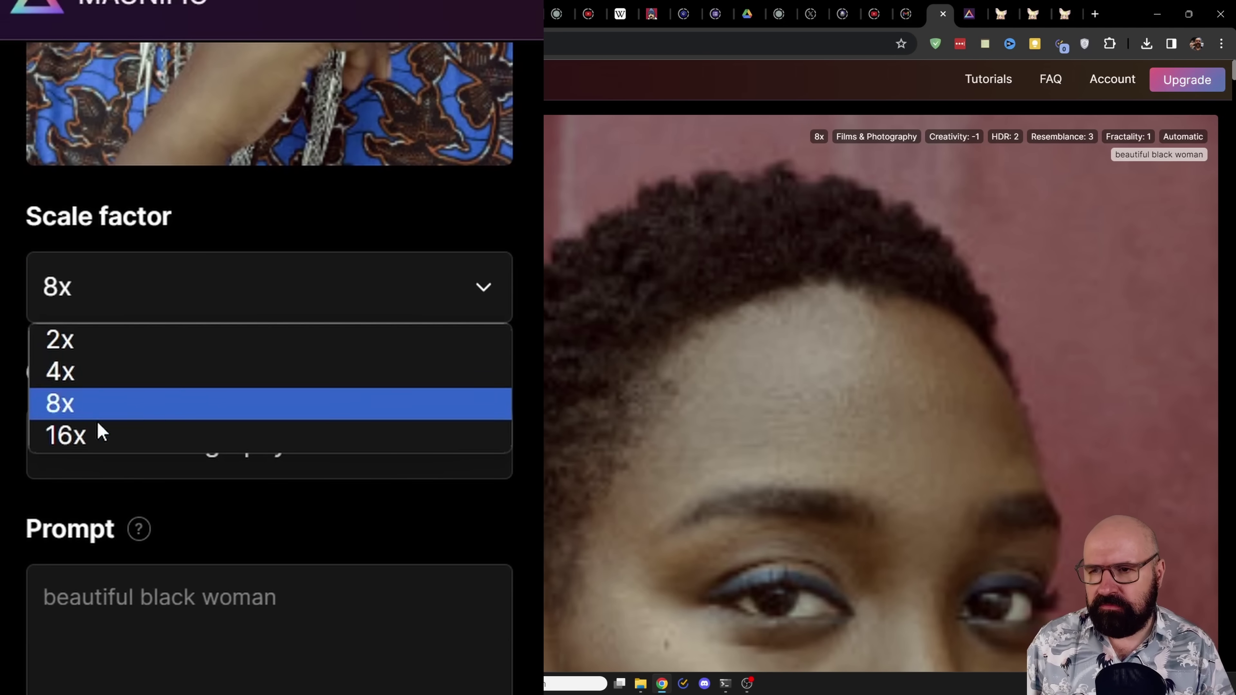
click(177, 279)
scroll(146, 279, down, 3)
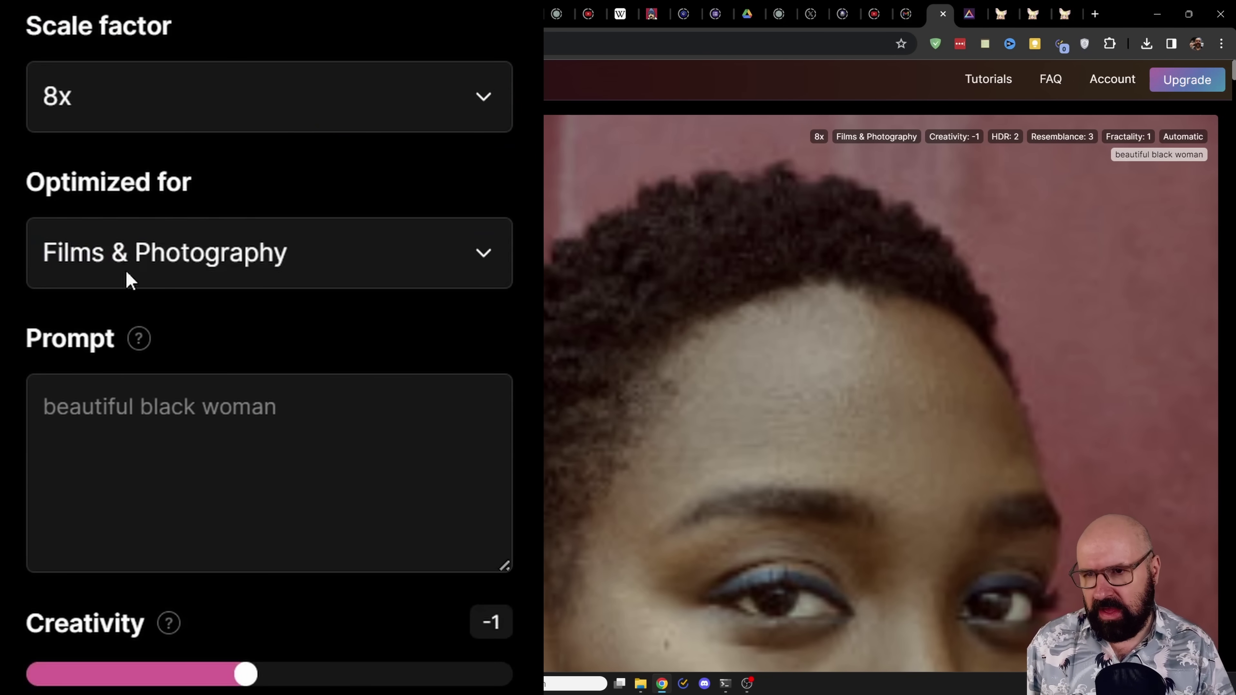
click(248, 278)
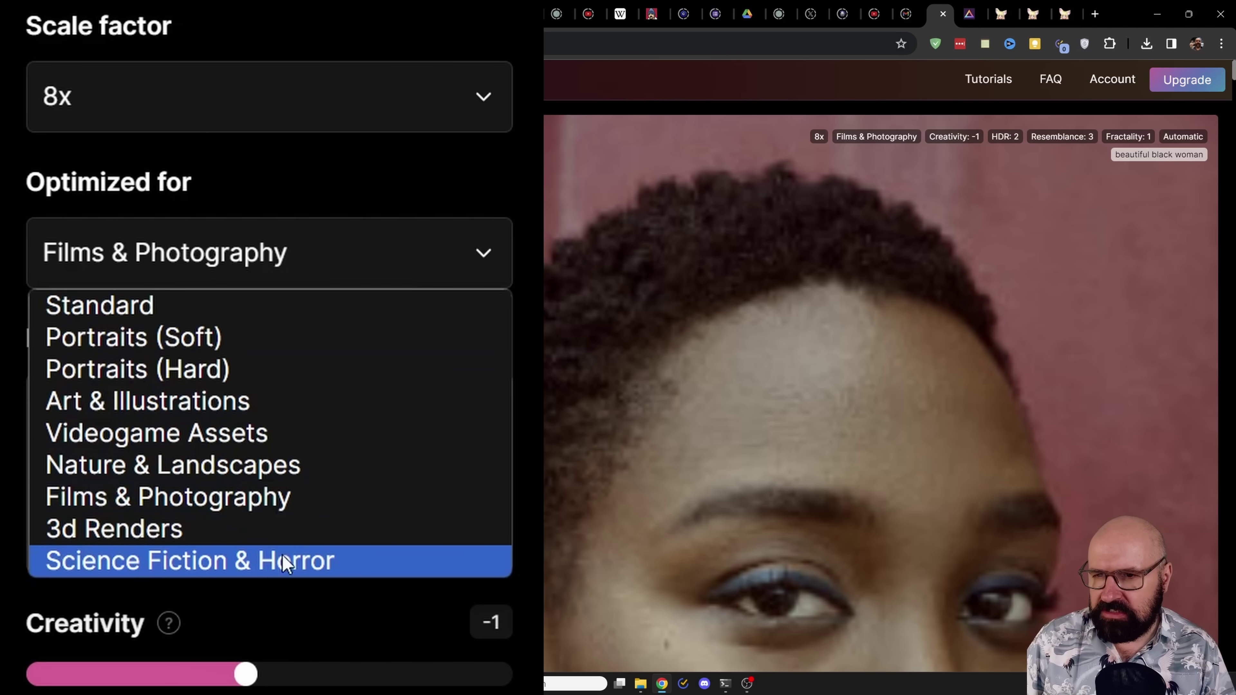
click(343, 275)
- Keep the Automatic upscaling engine and bring up the Creativity explanation
scroll(447, 248, down, 5)
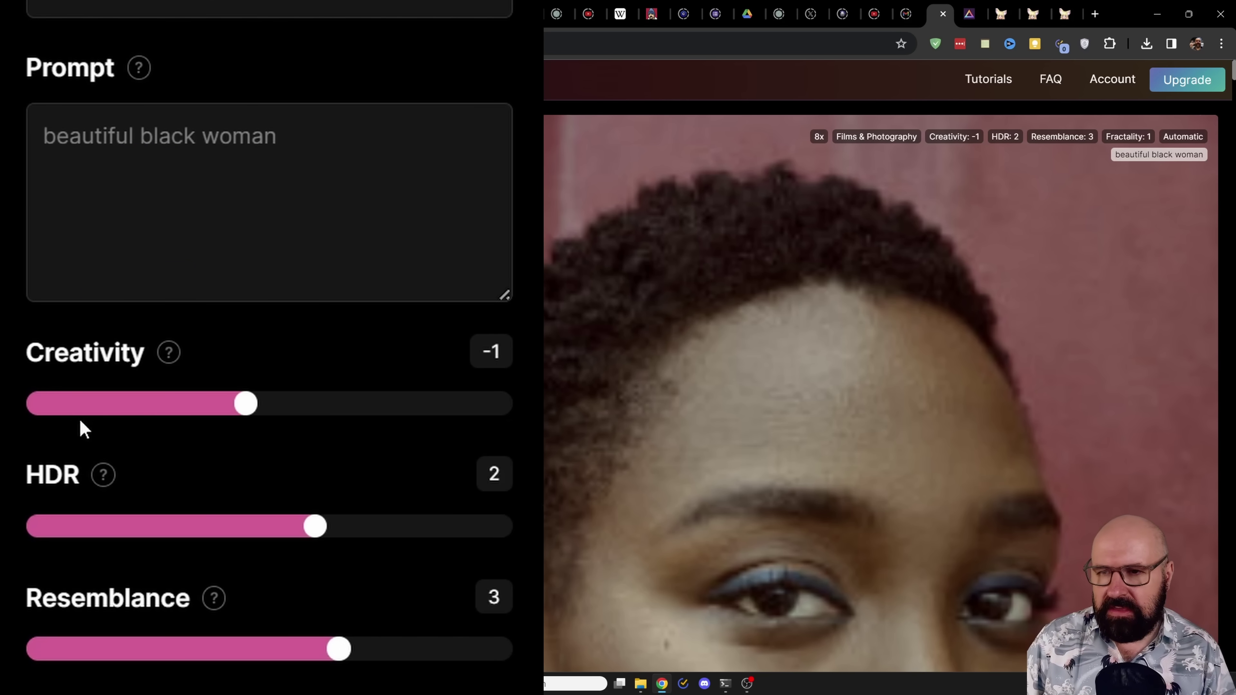
scroll(91, 370, down, 5)
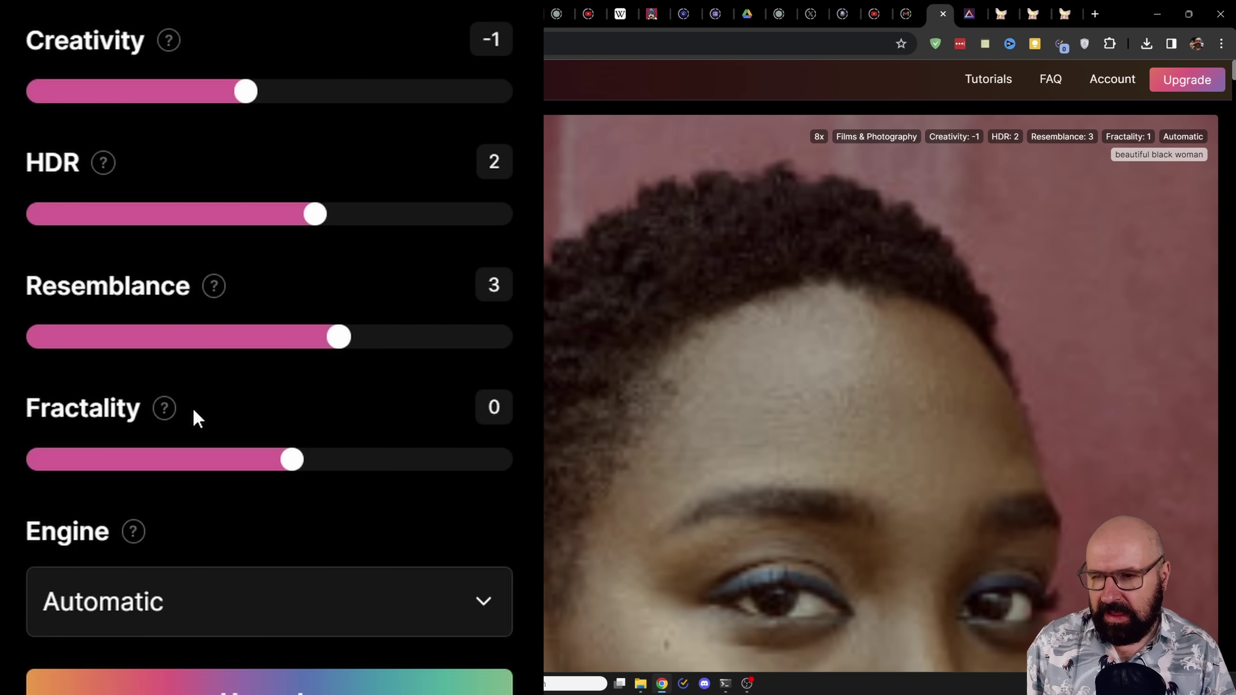
scroll(154, 519, down, 3)
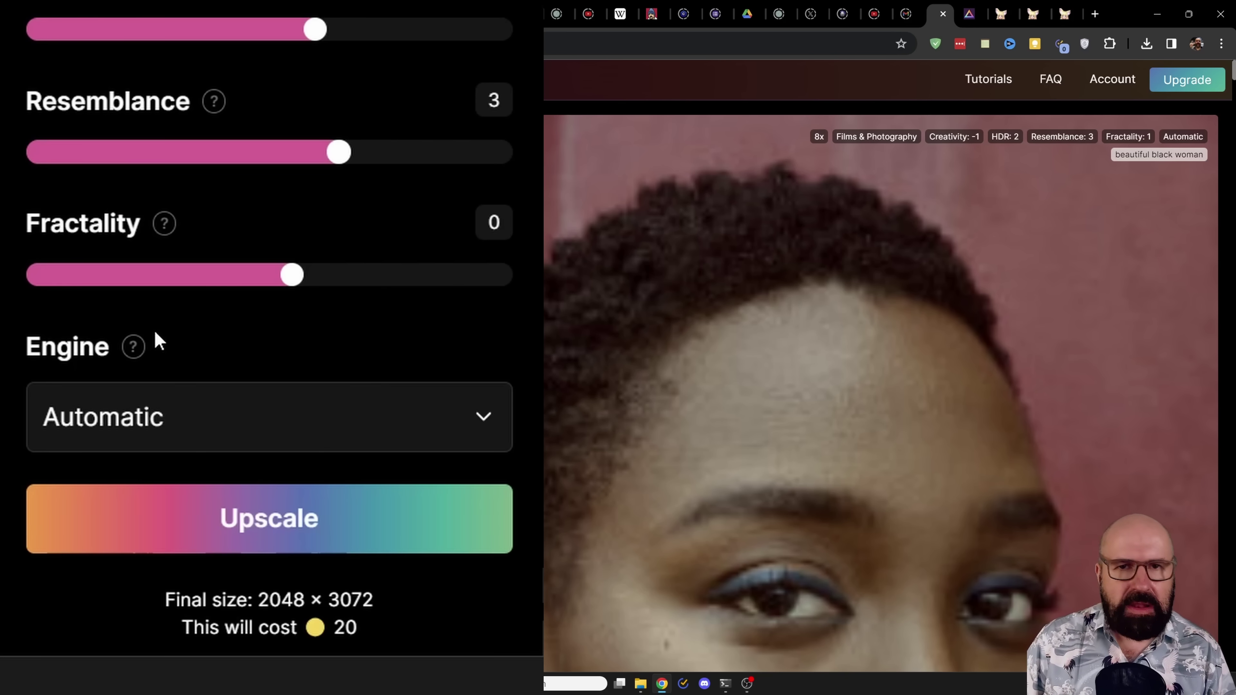
click(161, 416)
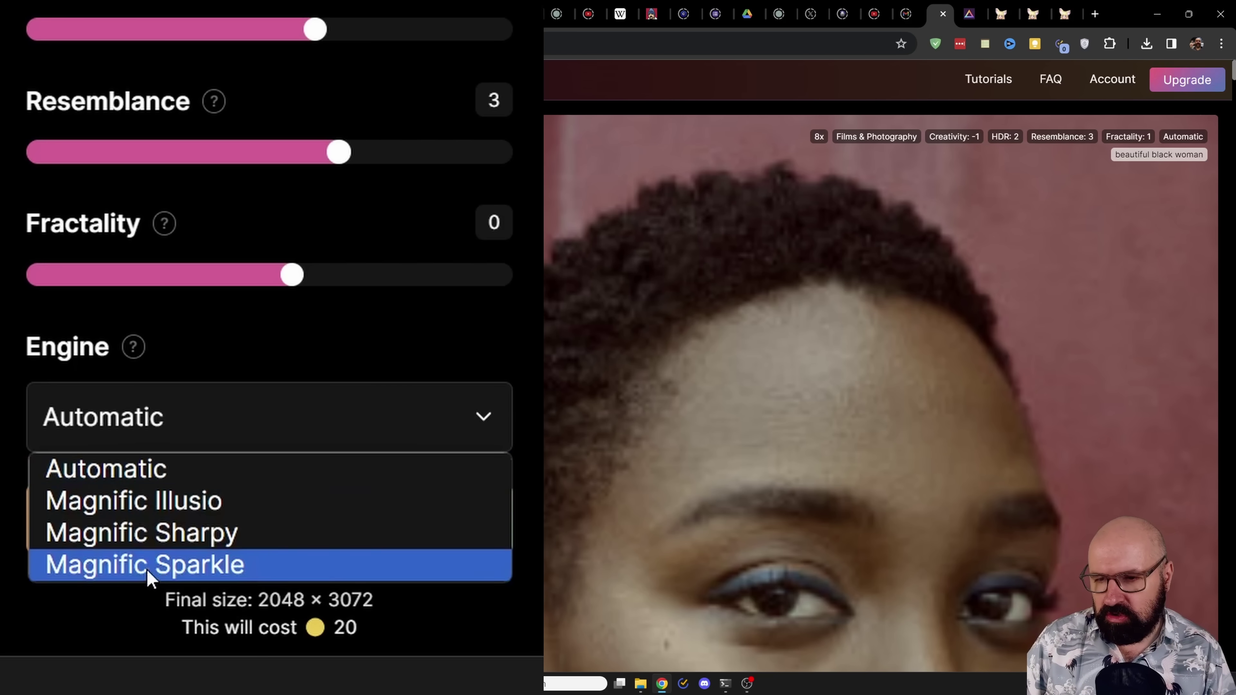
click(159, 475)
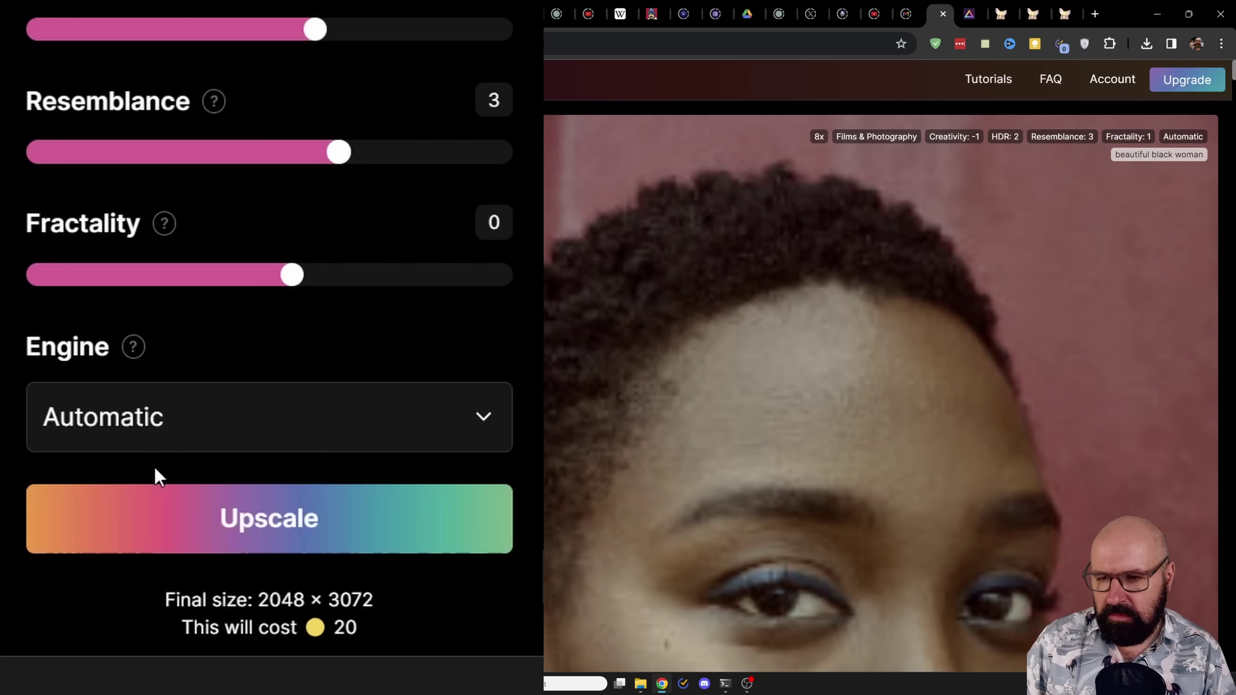
scroll(297, 201, up, 4)
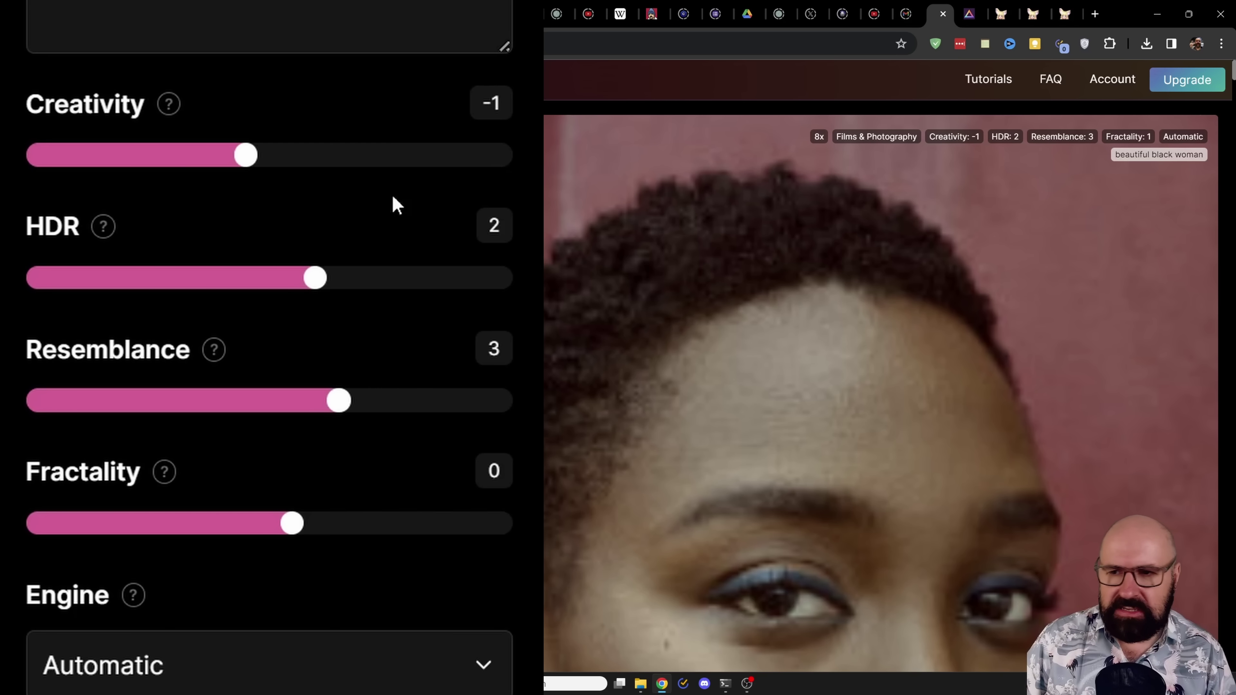
click(169, 104)
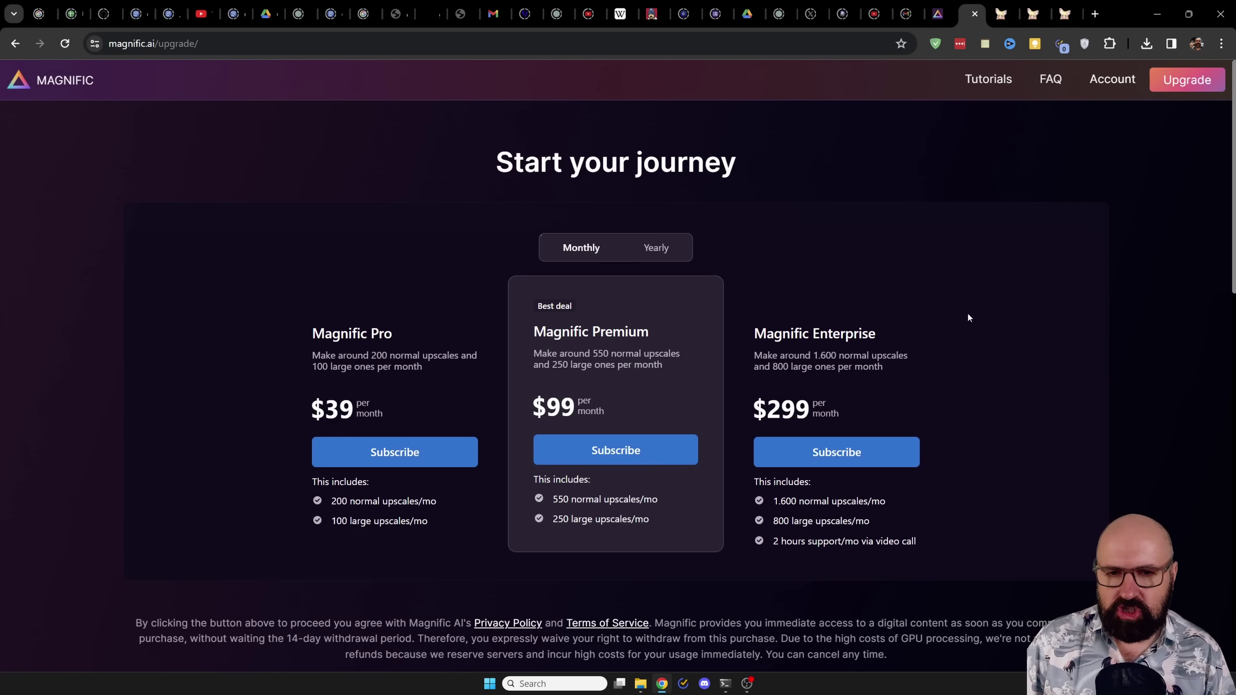
- Switch the plan prices to yearly billing, showing Pro at $390, Premium $990, Enterprise $2,990
click(664, 248)
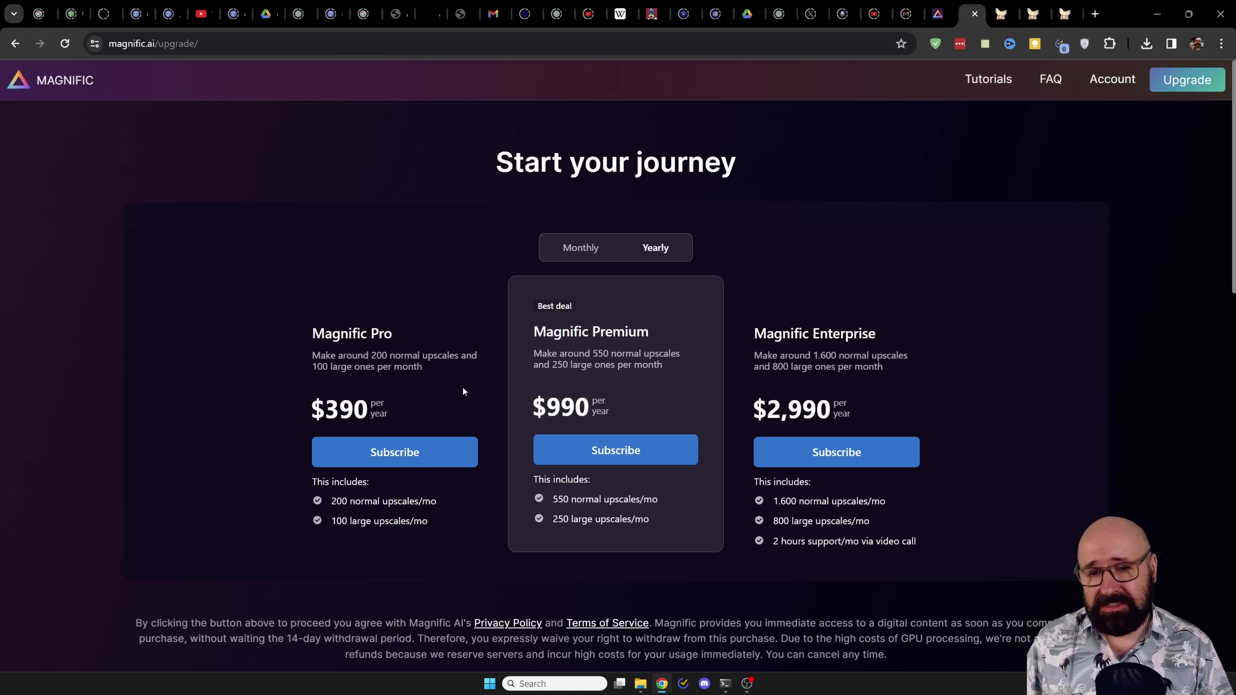
- Back in the editor, drag the before/after divider across the portrait to reveal its sharper upscale
key(ctrl+shift+Tab)
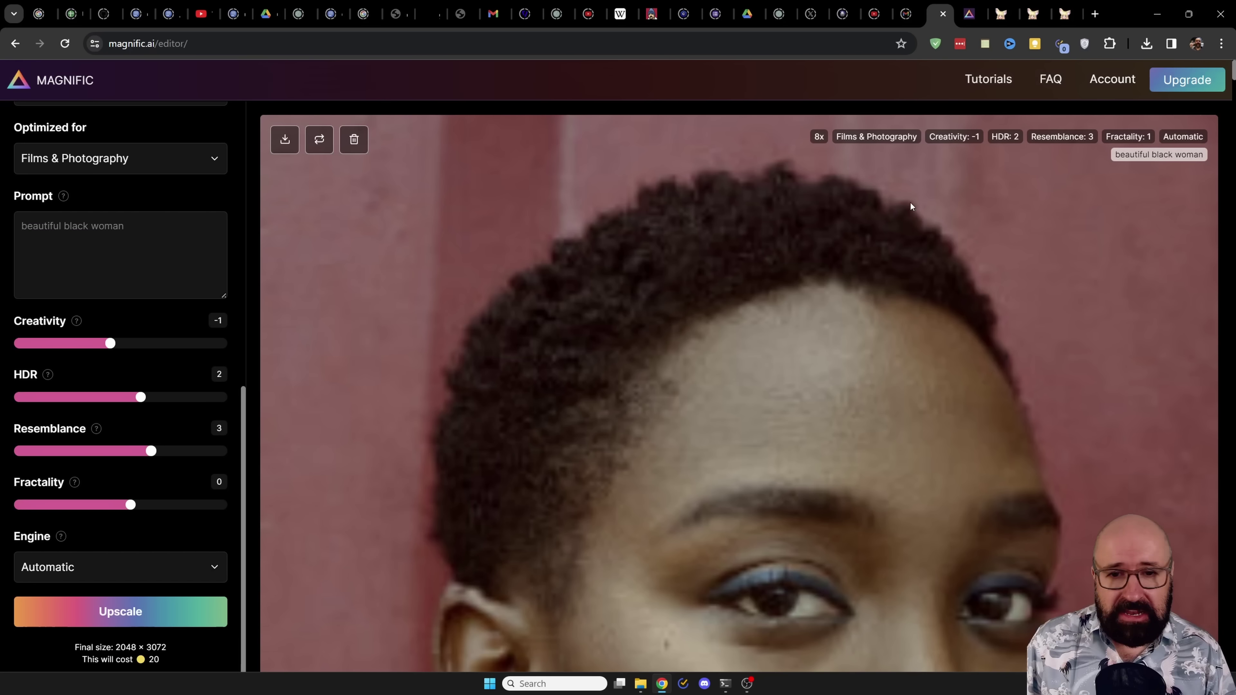
scroll(770, 443, down, 5)
scroll(770, 444, down, 3)
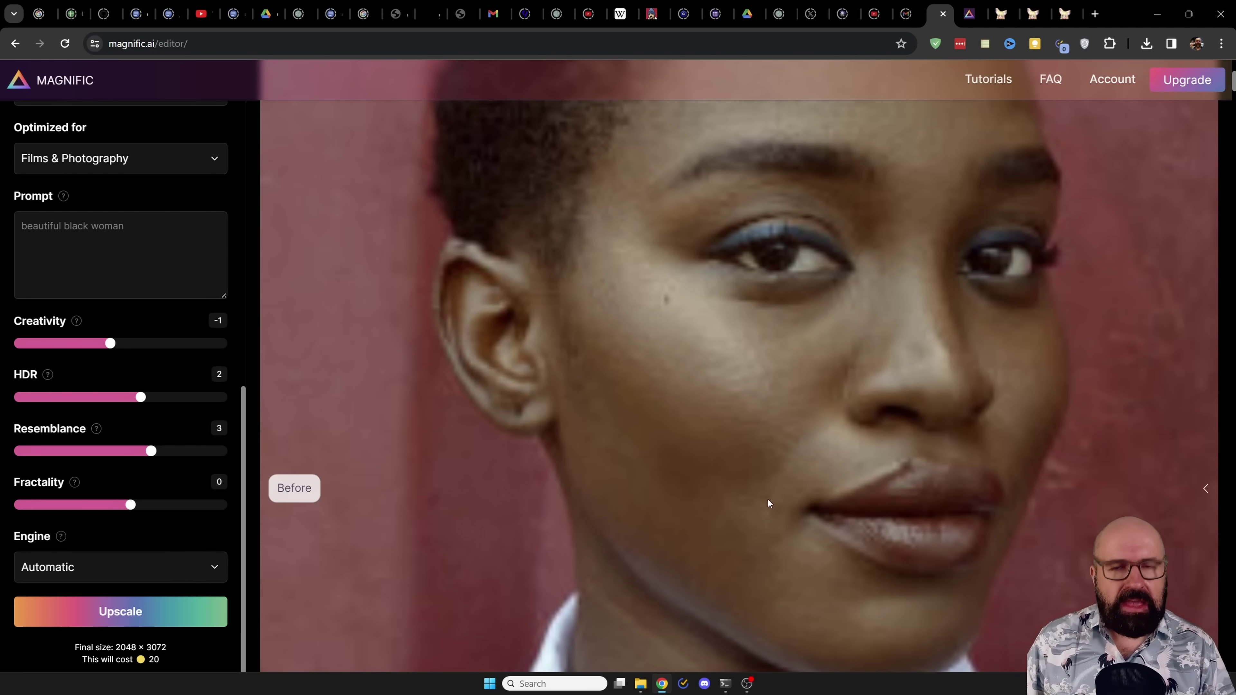
scroll(778, 481, up, 5)
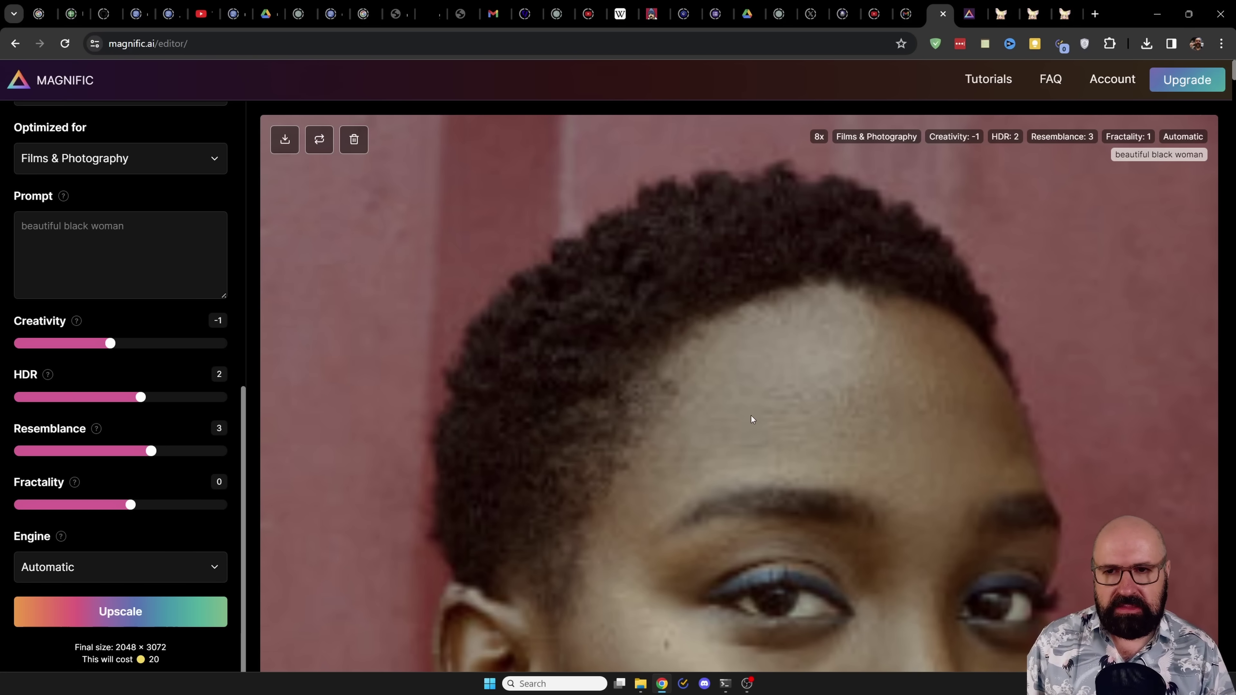
scroll(751, 415, down, 5)
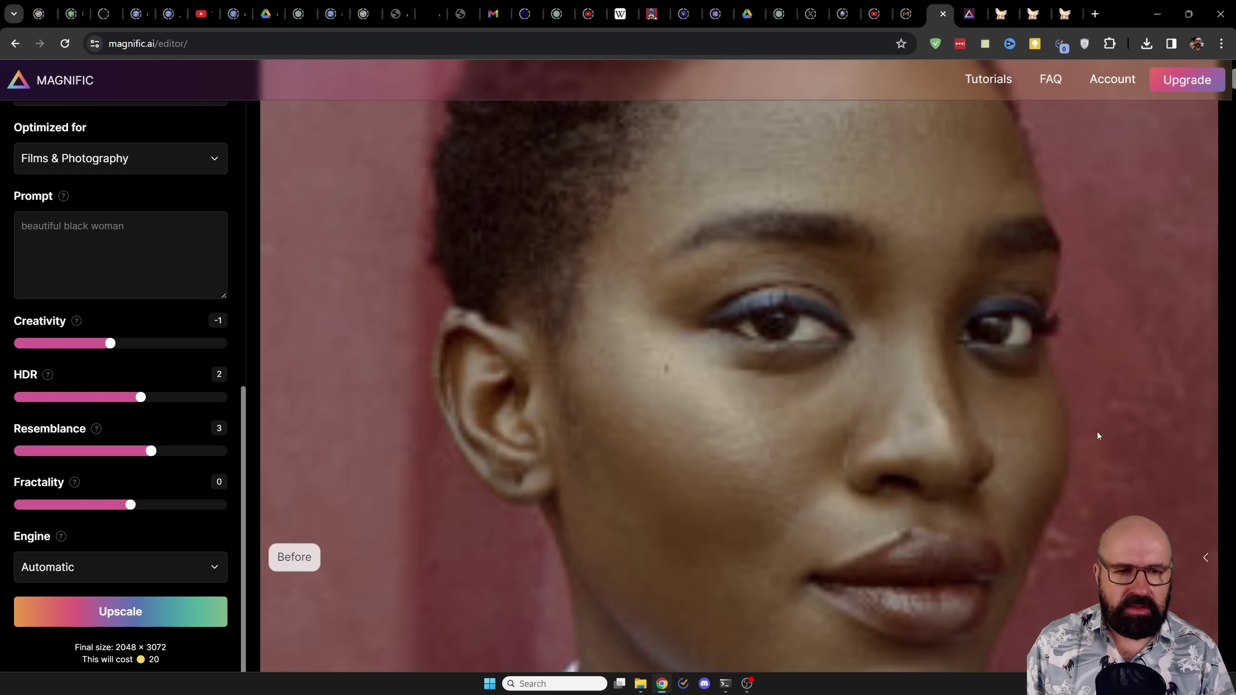
drag(1192, 390, 260, 383)
scroll(876, 389, up, 5)
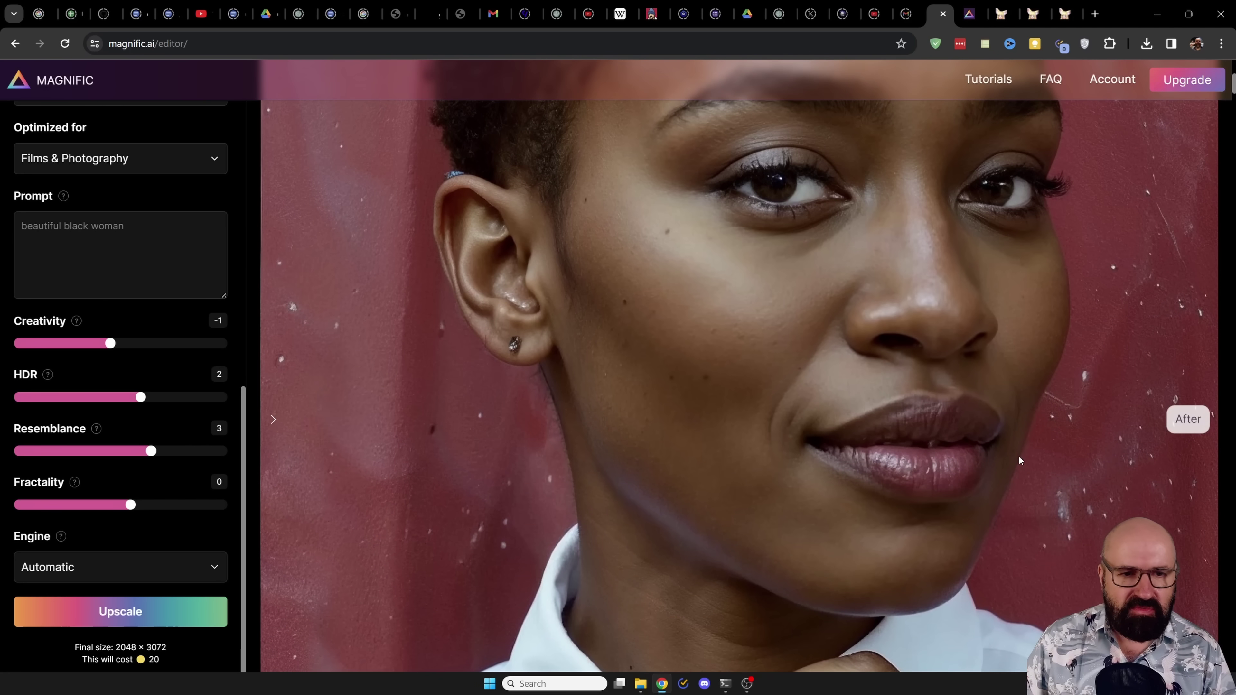
scroll(898, 474, up, 3)
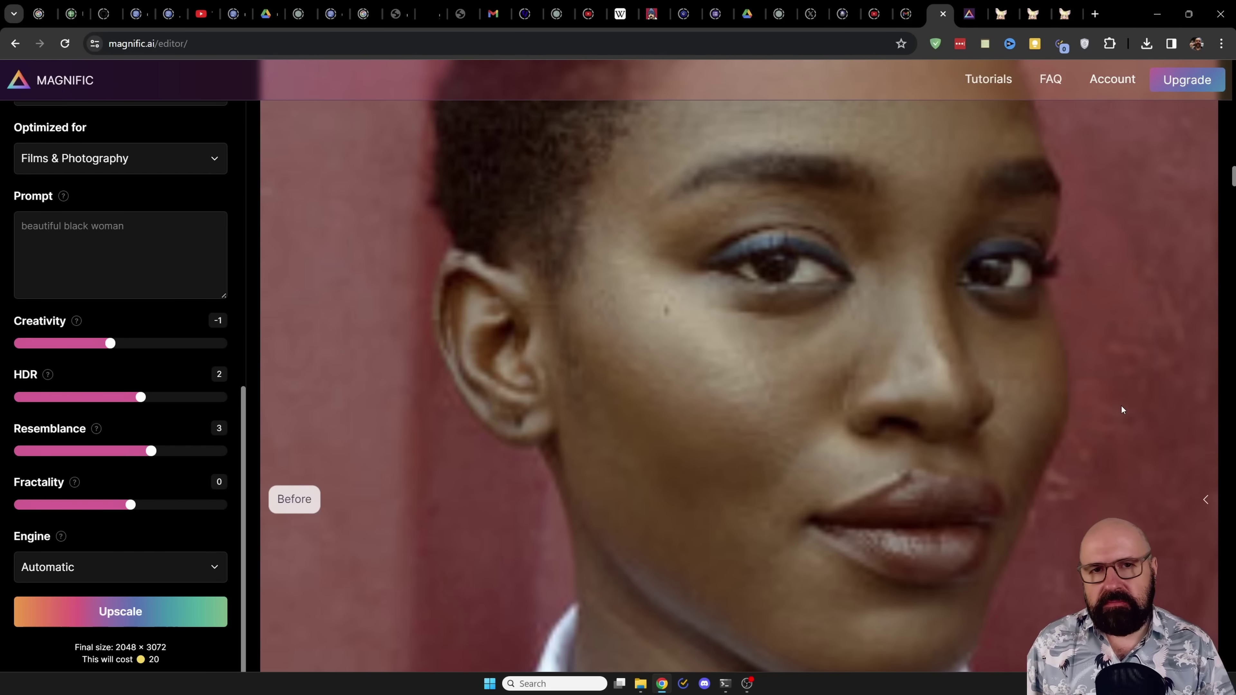
scroll(1087, 427, up, 10)
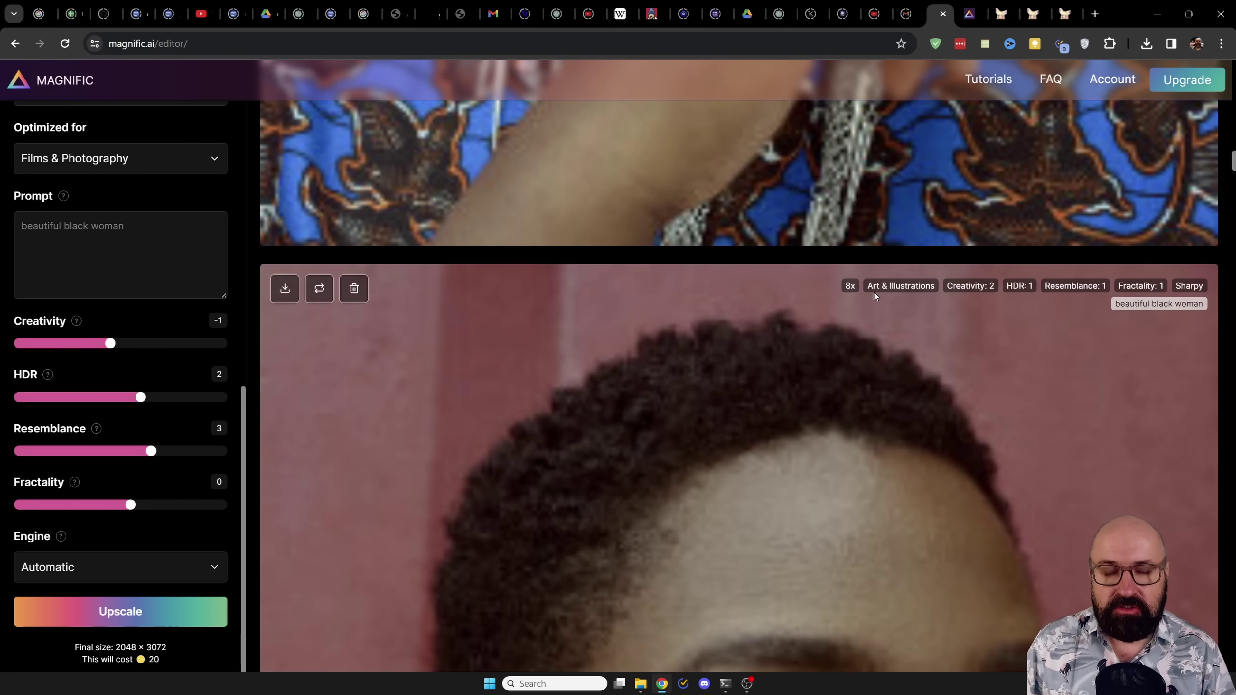
- Scroll past the Art & Illustrations portrait card to the fantasy gate landscape result
scroll(1108, 416, down, 10)
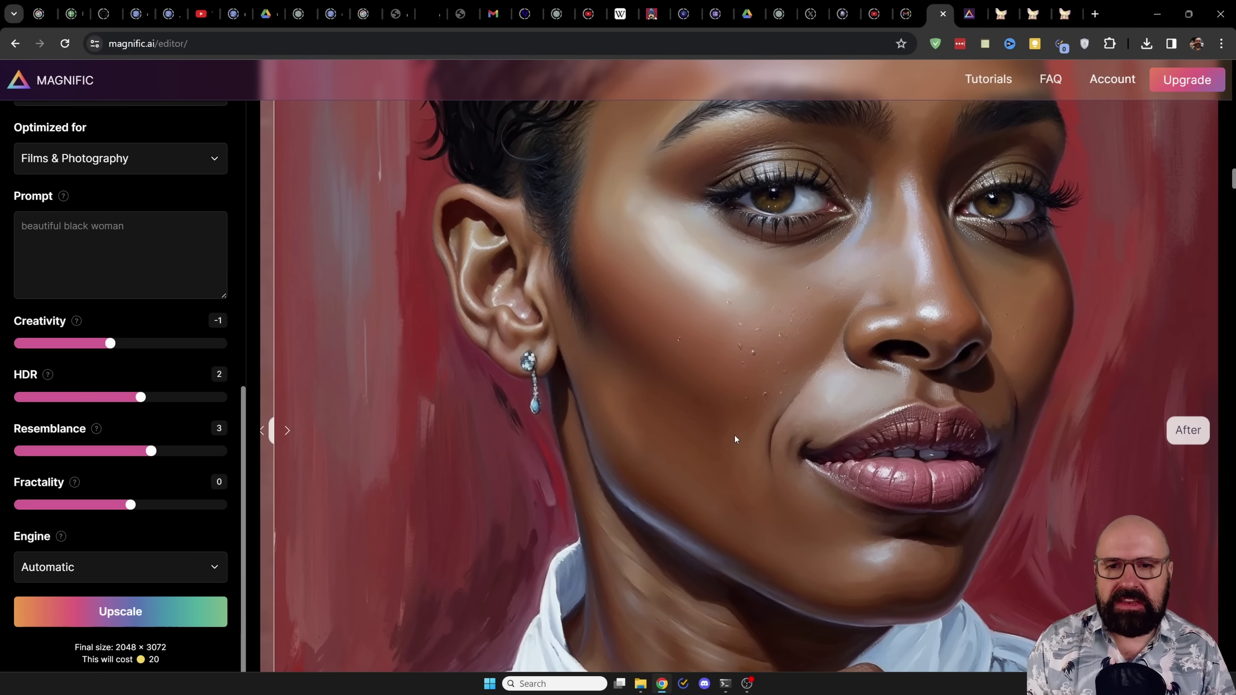
scroll(734, 436, up, 1)
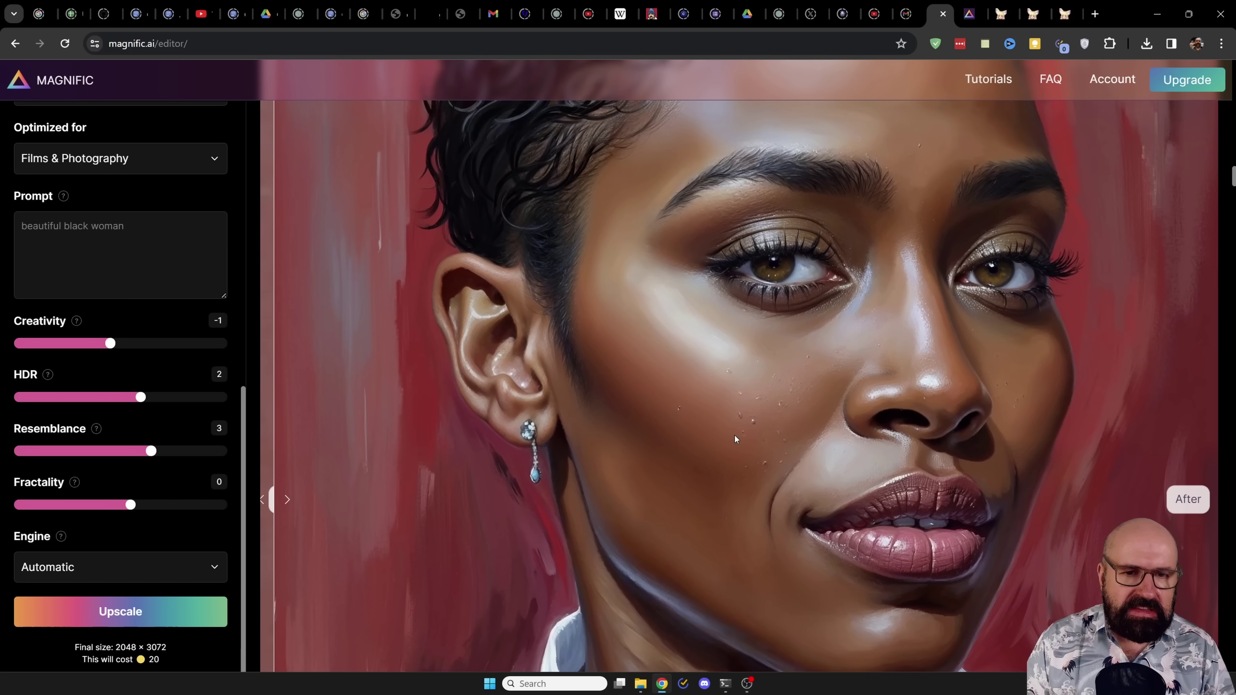
scroll(735, 439, down, 5)
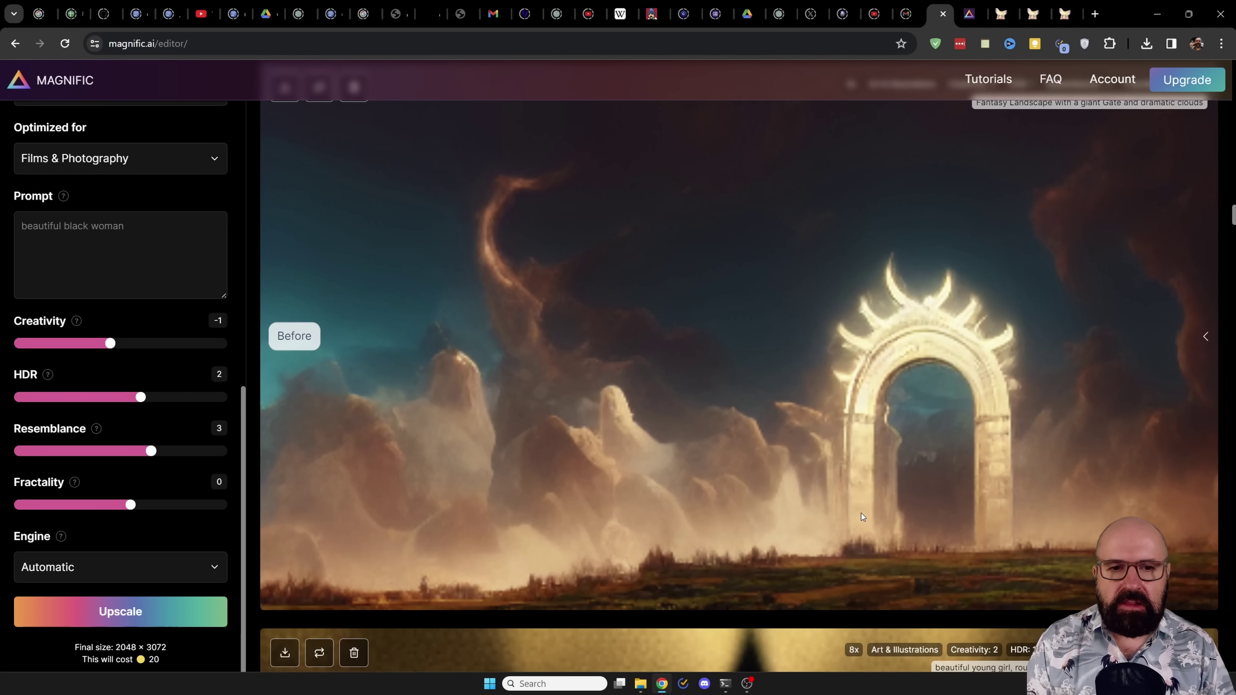
- Drag the divider to reveal the upscaled gate landscape, then view it full screen
drag(1201, 338, 259, 396)
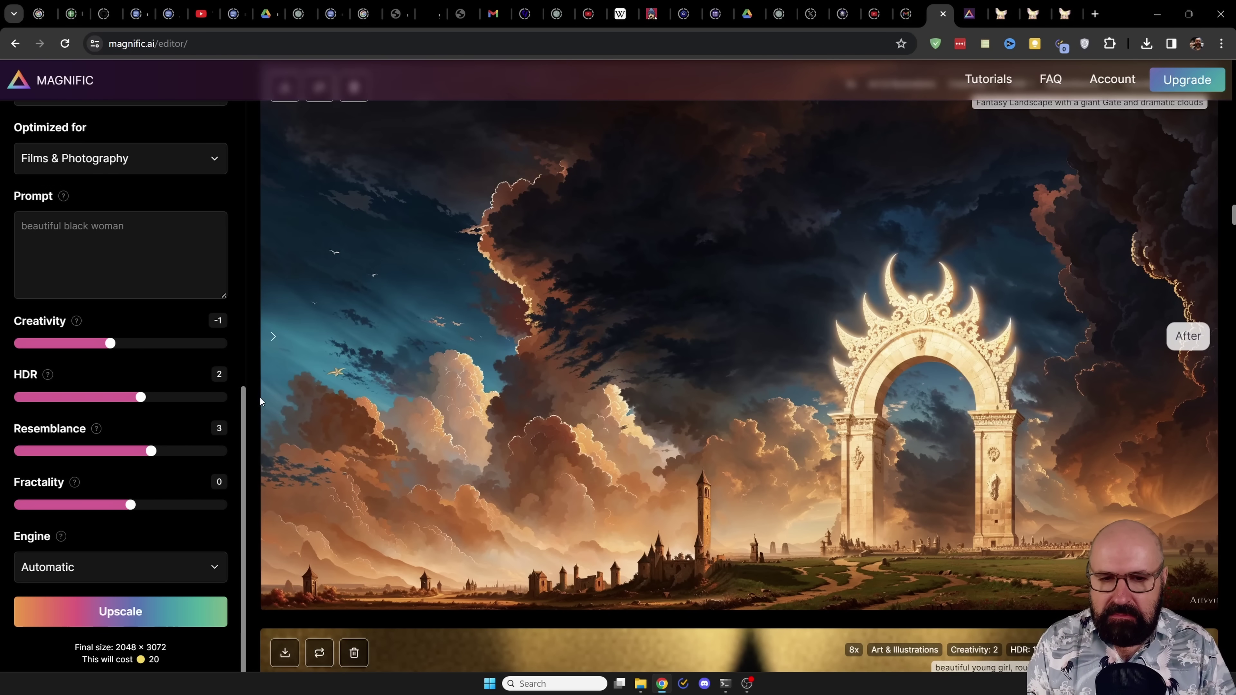
click(325, 401)
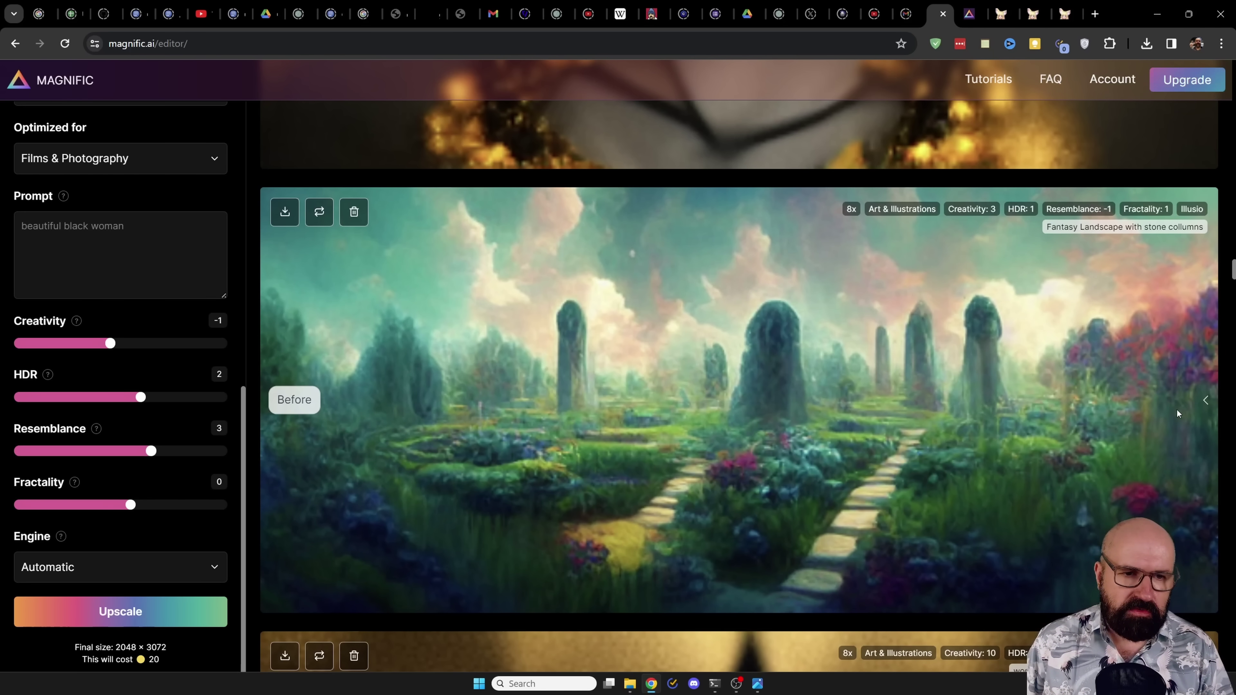
- Drag the divider leftward across the stone-columns landscape to show its upscaled version
drag(1189, 409, 259, 409)
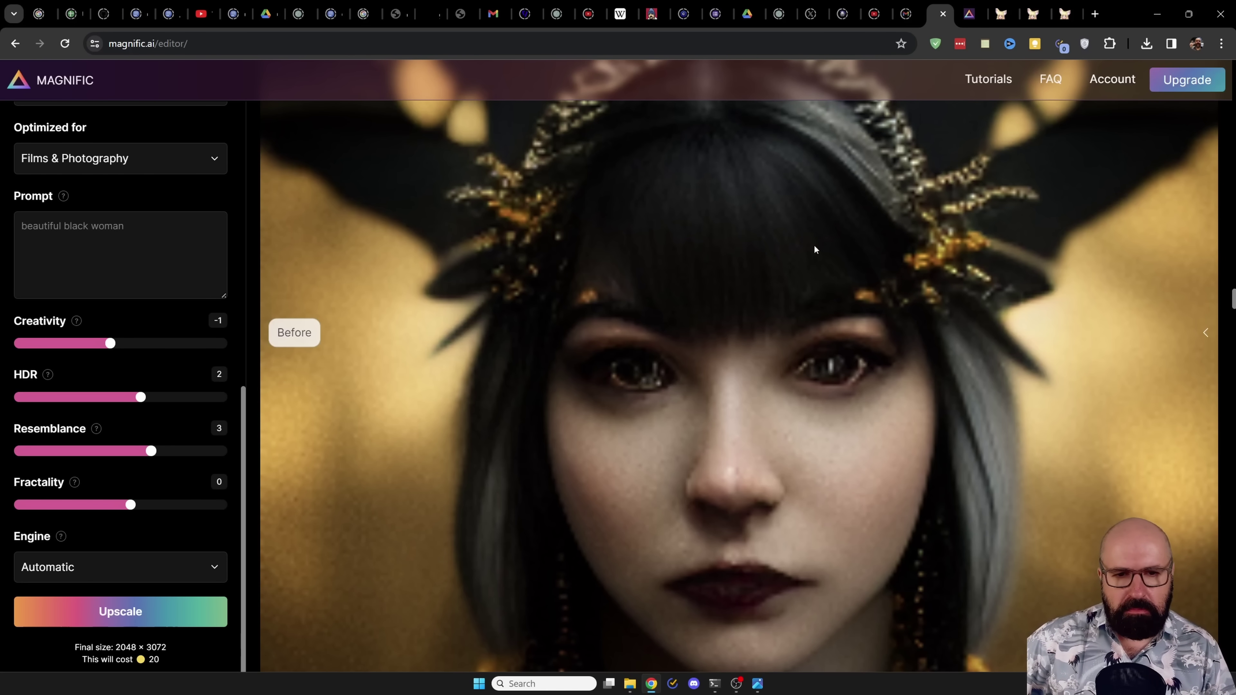
- Drag the divider across the crowned woman's face to reveal its detailed upscale
scroll(987, 329, up, 5)
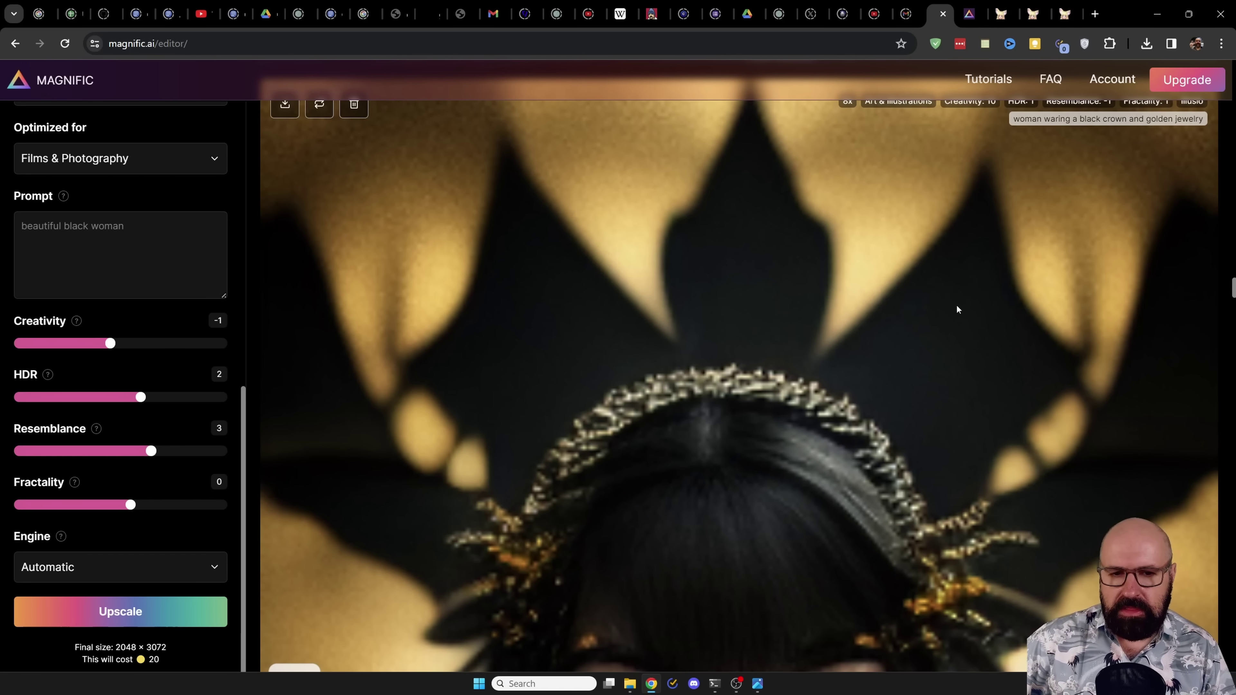
scroll(955, 305, down, 5)
scroll(763, 303, down, 6)
scroll(807, 305, up, 4)
scroll(807, 310, up, 1)
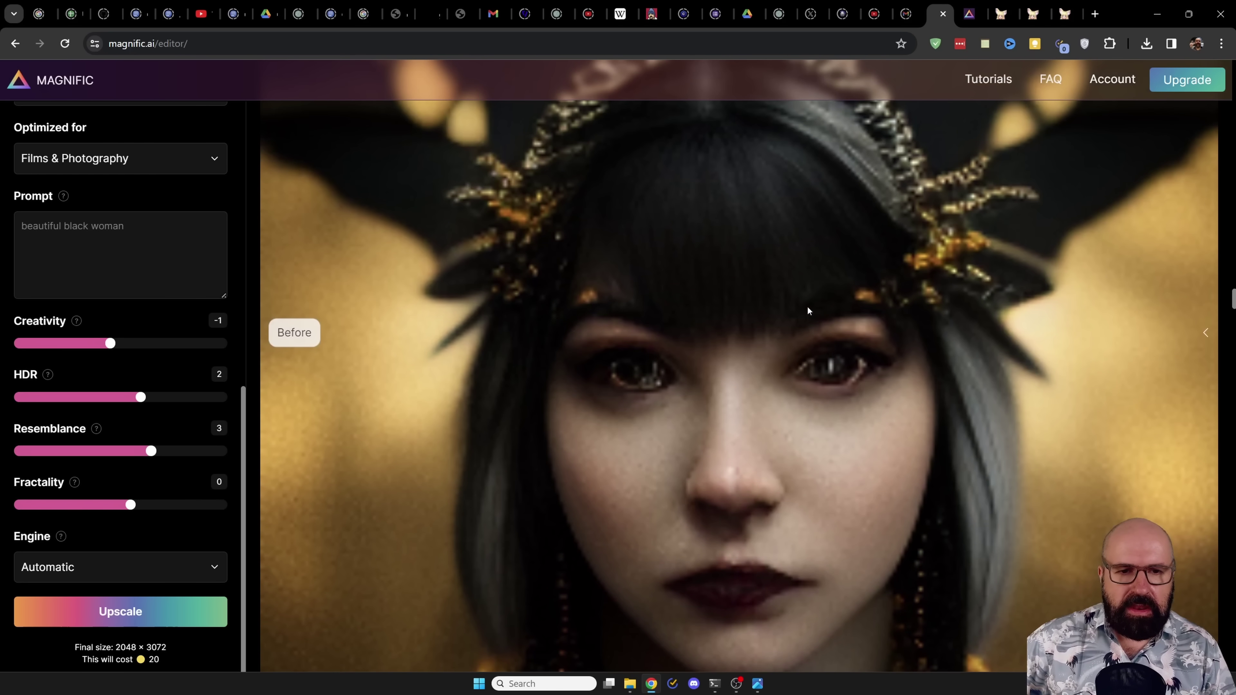
drag(1189, 355, 263, 363)
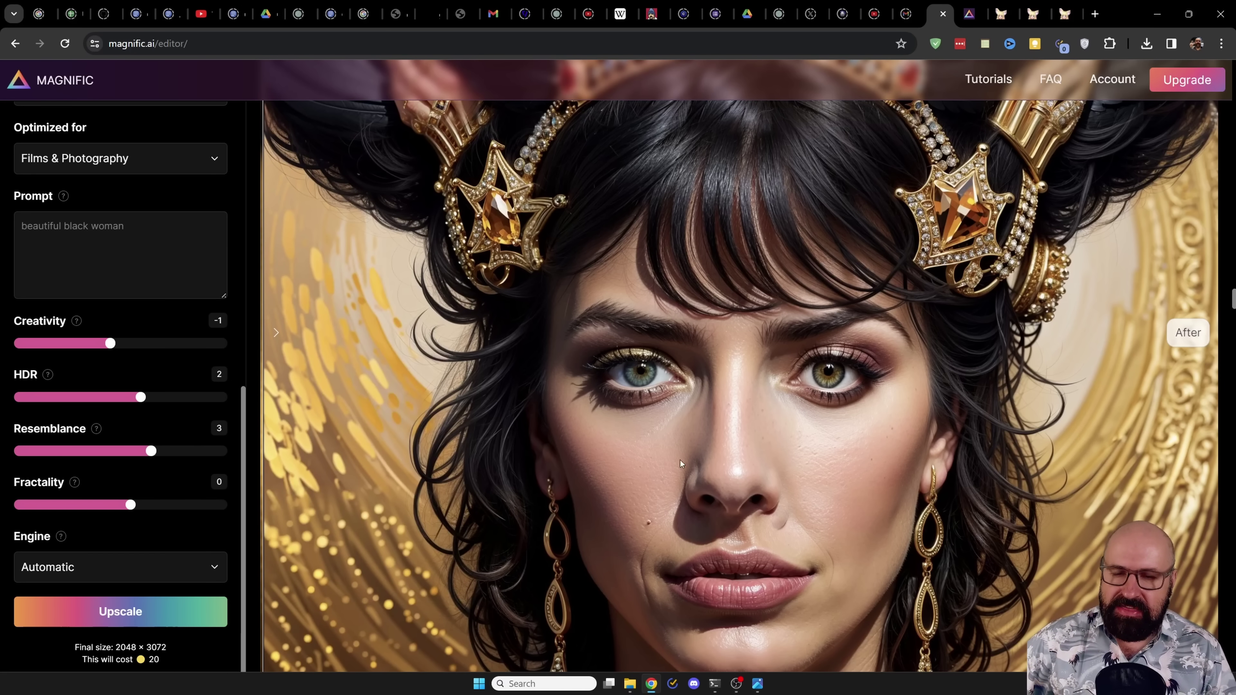
scroll(815, 361, down, 1)
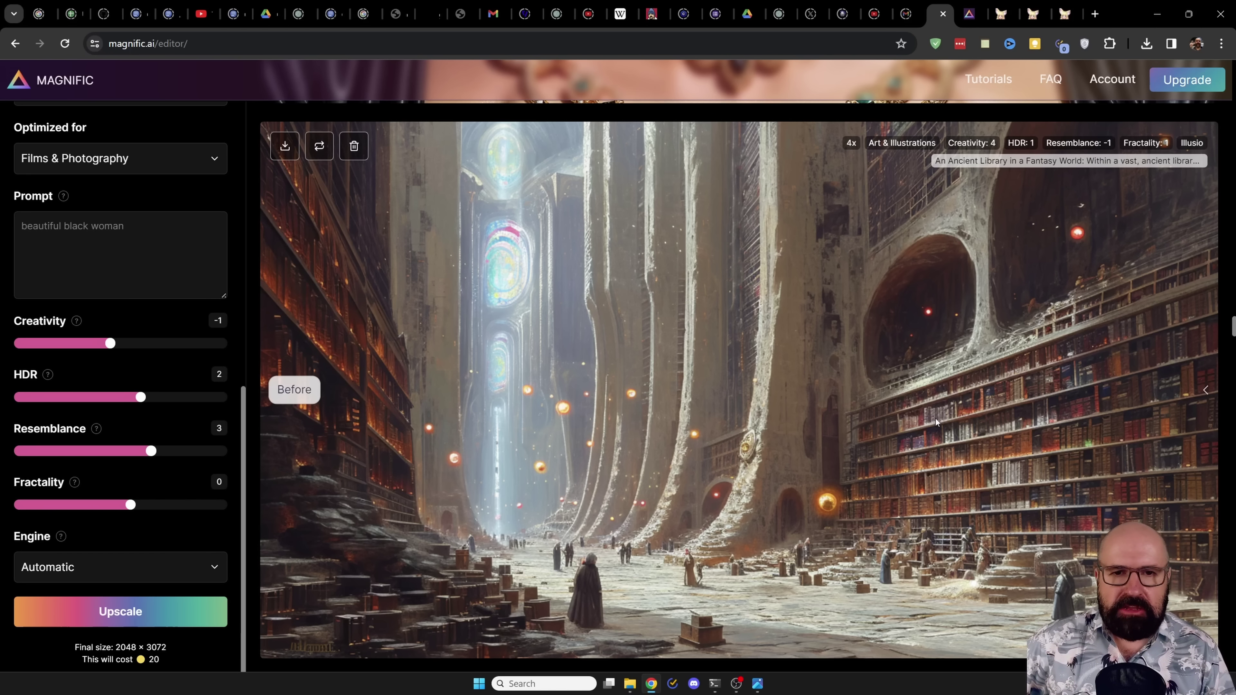
- Slide the Before/After divider across the ancient library image to compare it with the original
drag(1198, 395, 252, 400)
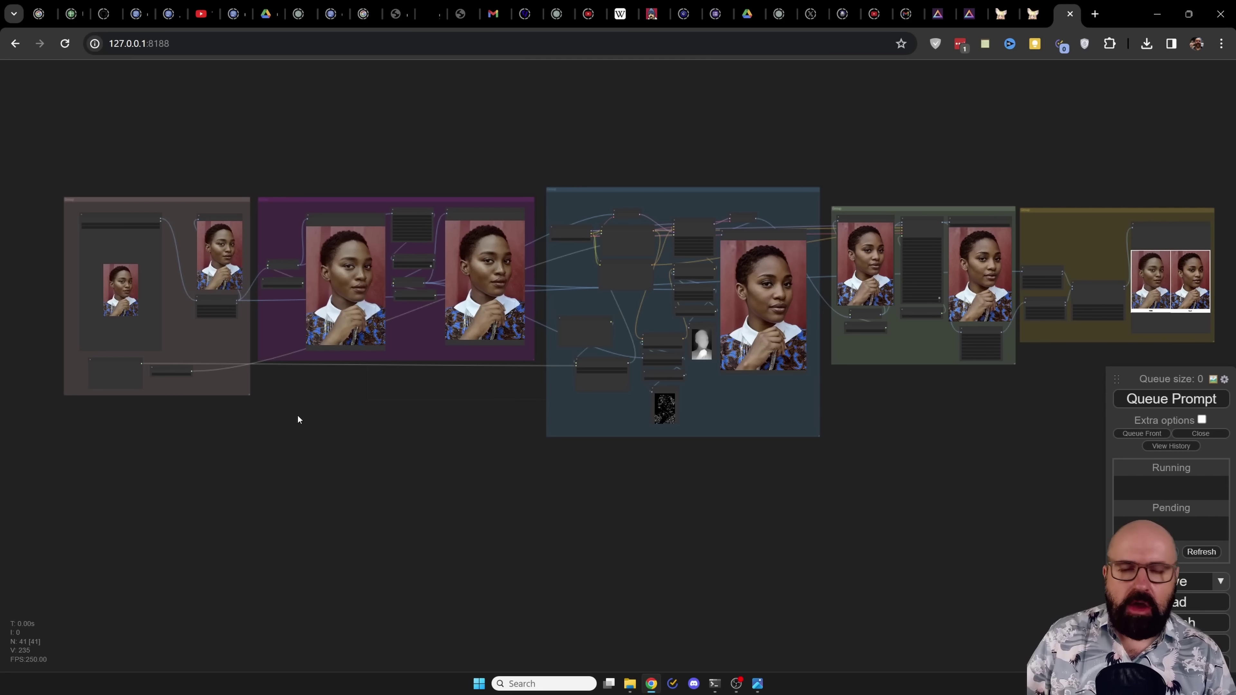
drag(276, 437, 647, 464)
scroll(477, 317, up, 12)
scroll(477, 317, up, 5)
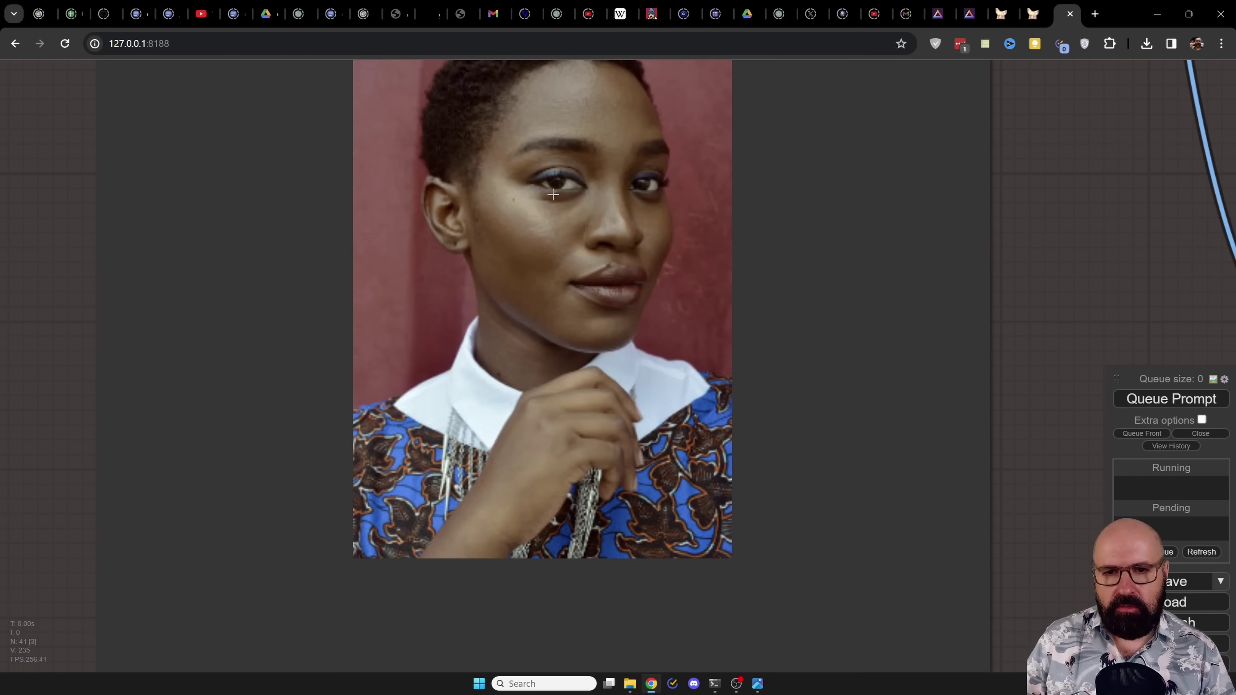
scroll(497, 290, down, 6)
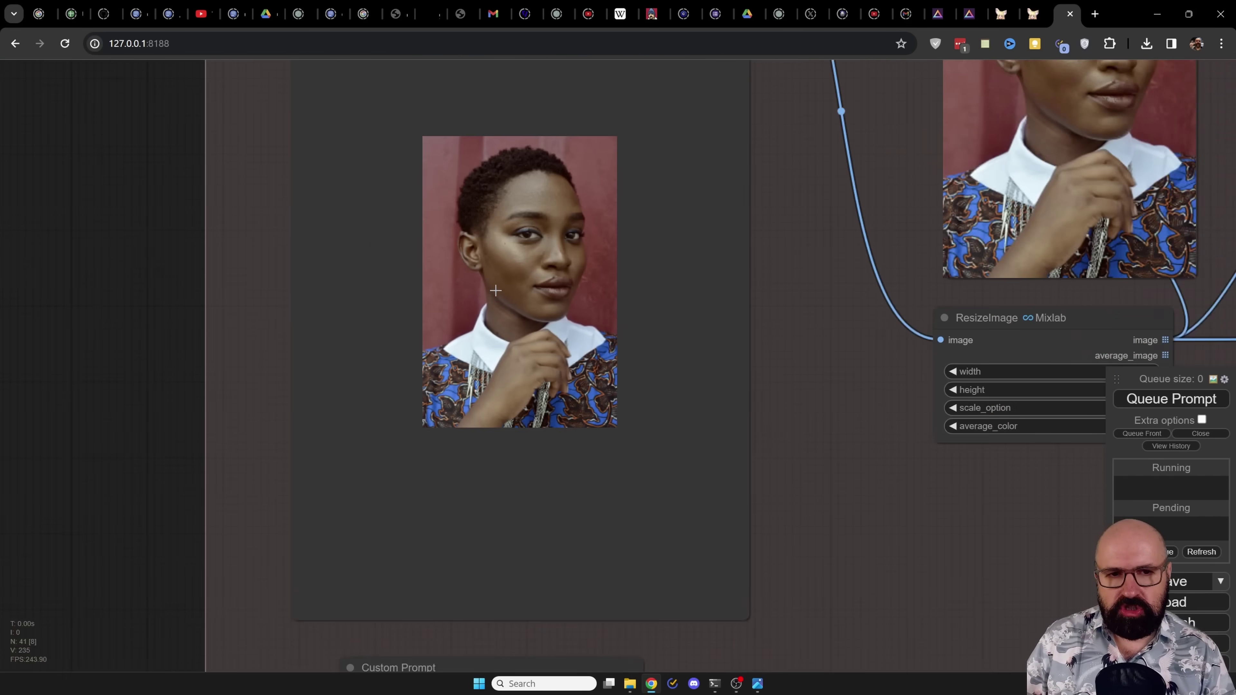
drag(1123, 209, 745, 386)
scroll(681, 438, up, 3)
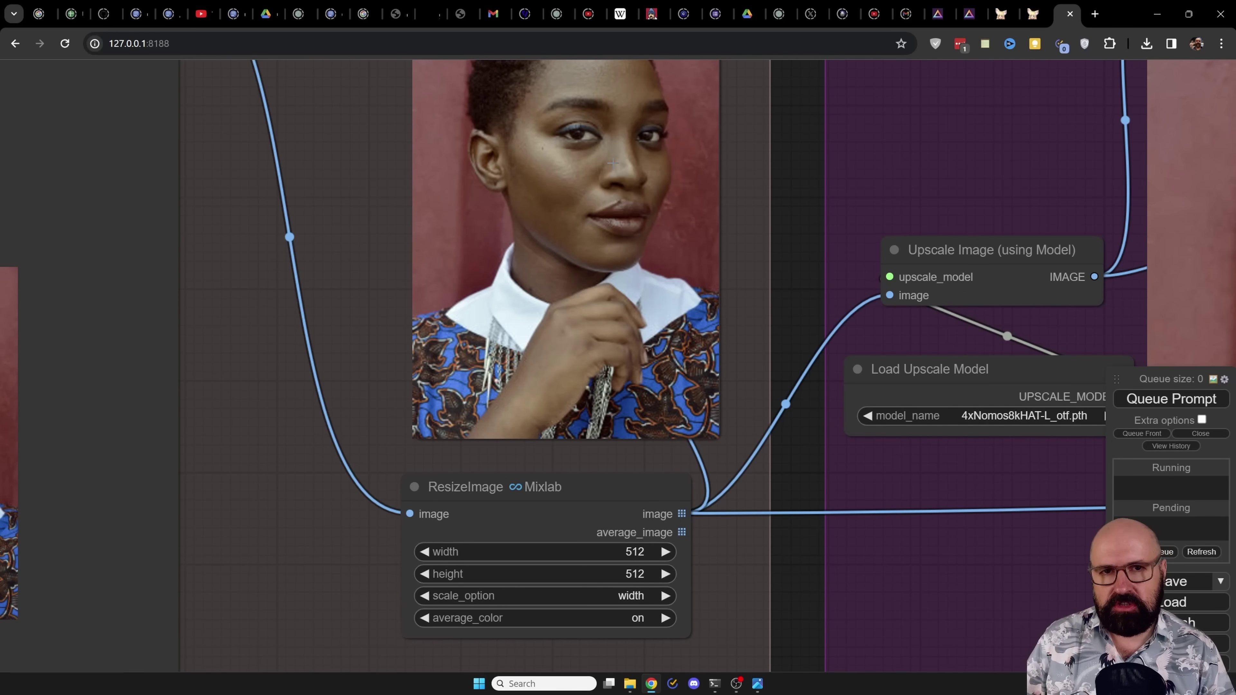
drag(789, 197, 203, 228)
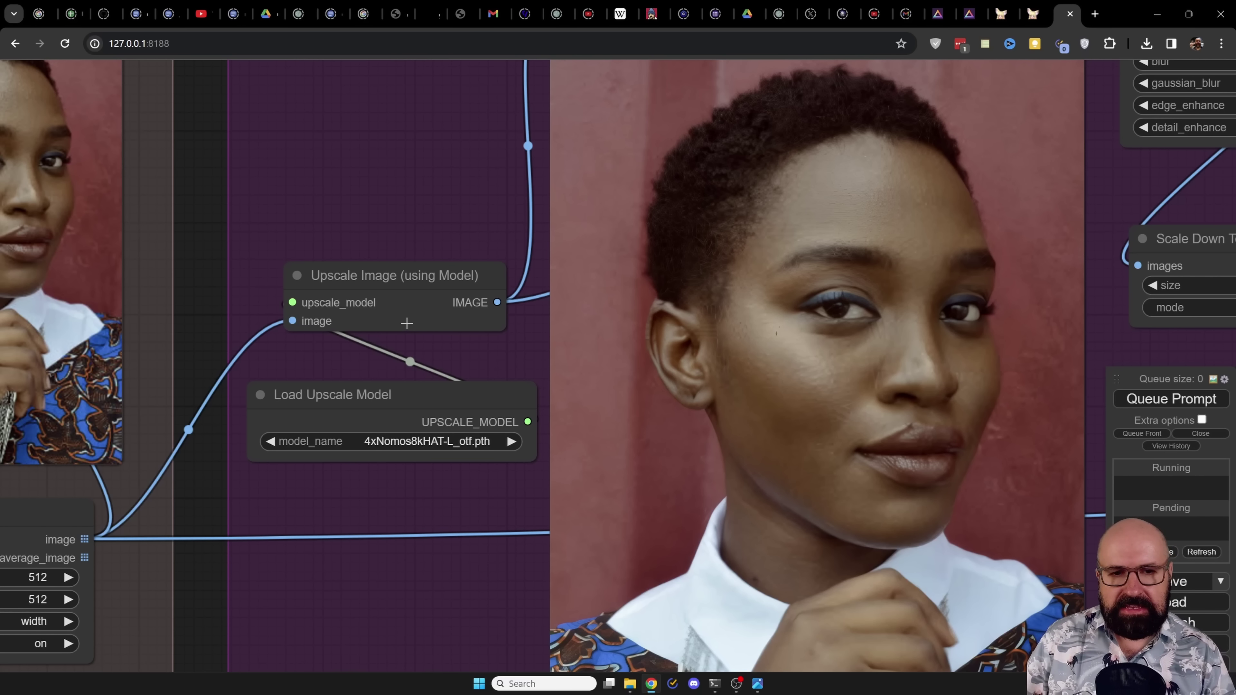
drag(397, 387, 392, 382)
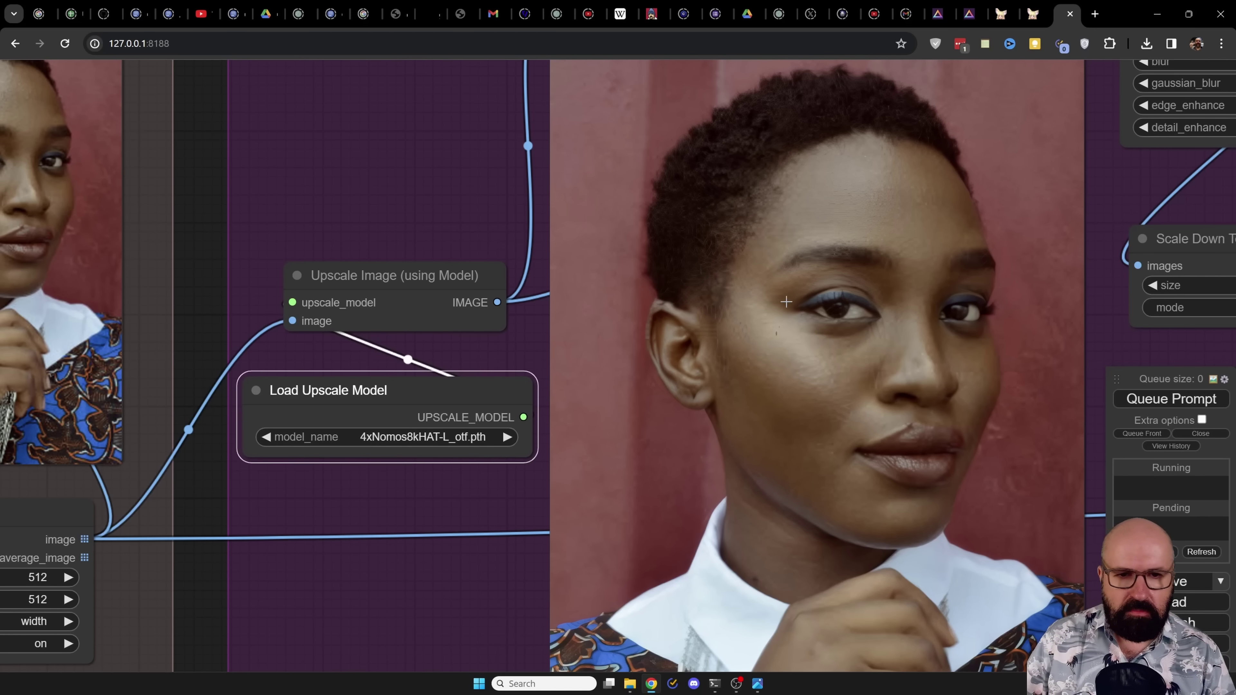
scroll(894, 370, down, 7)
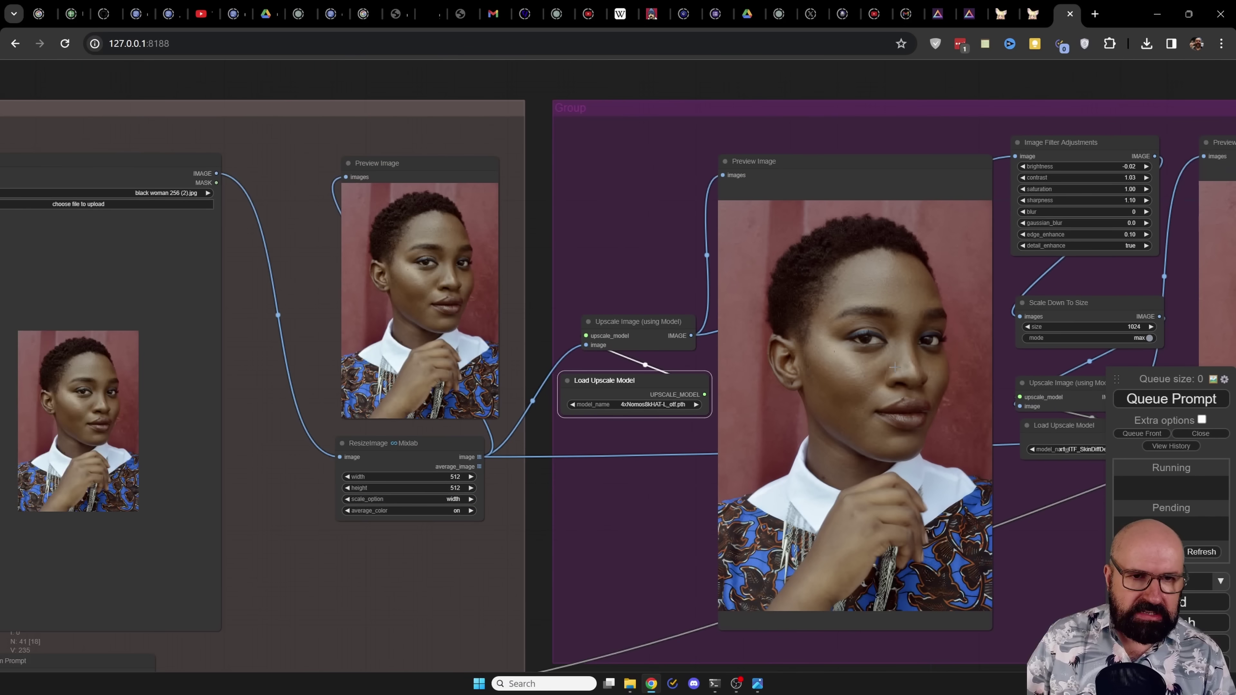
drag(1015, 75, 335, 115)
scroll(496, 479, up, 6)
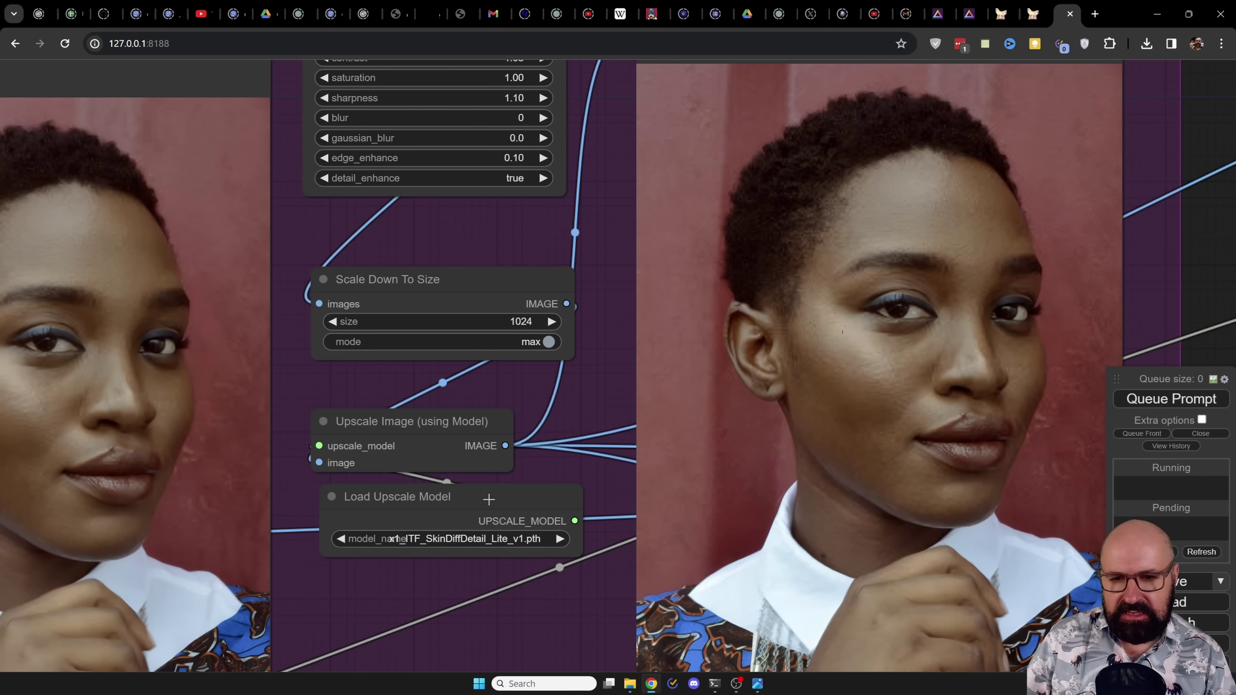
drag(489, 498, 491, 497)
drag(556, 137, 542, 267)
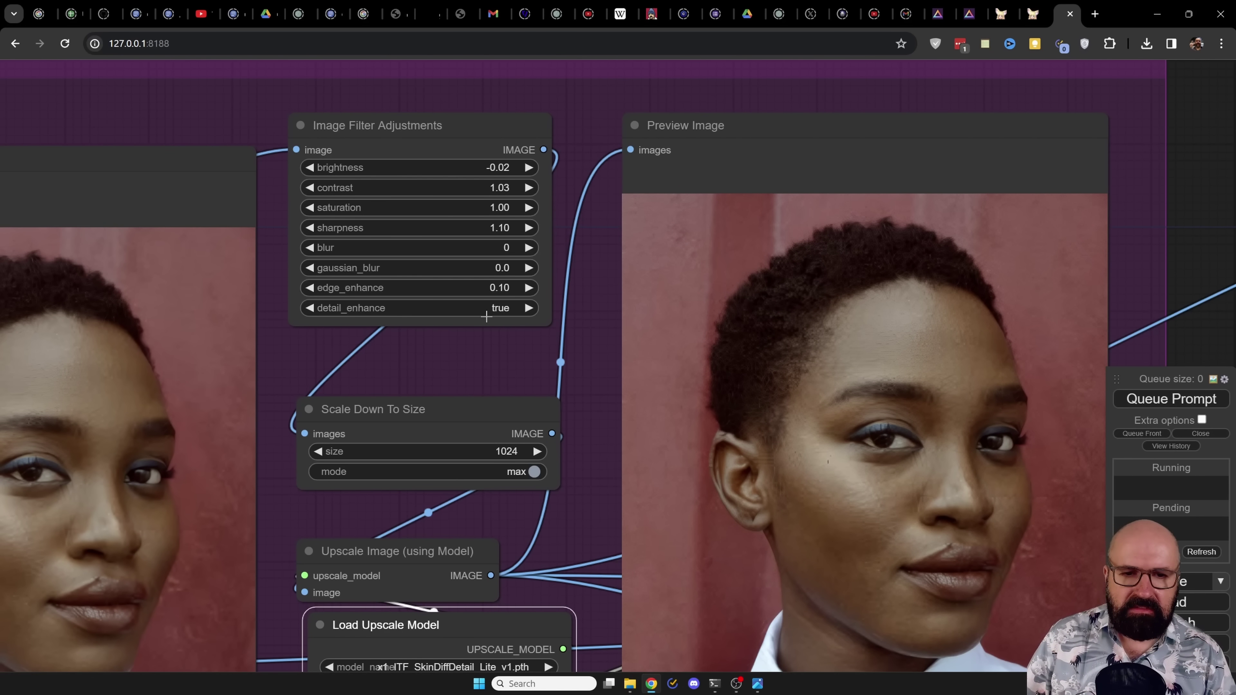
scroll(985, 185, down, 6)
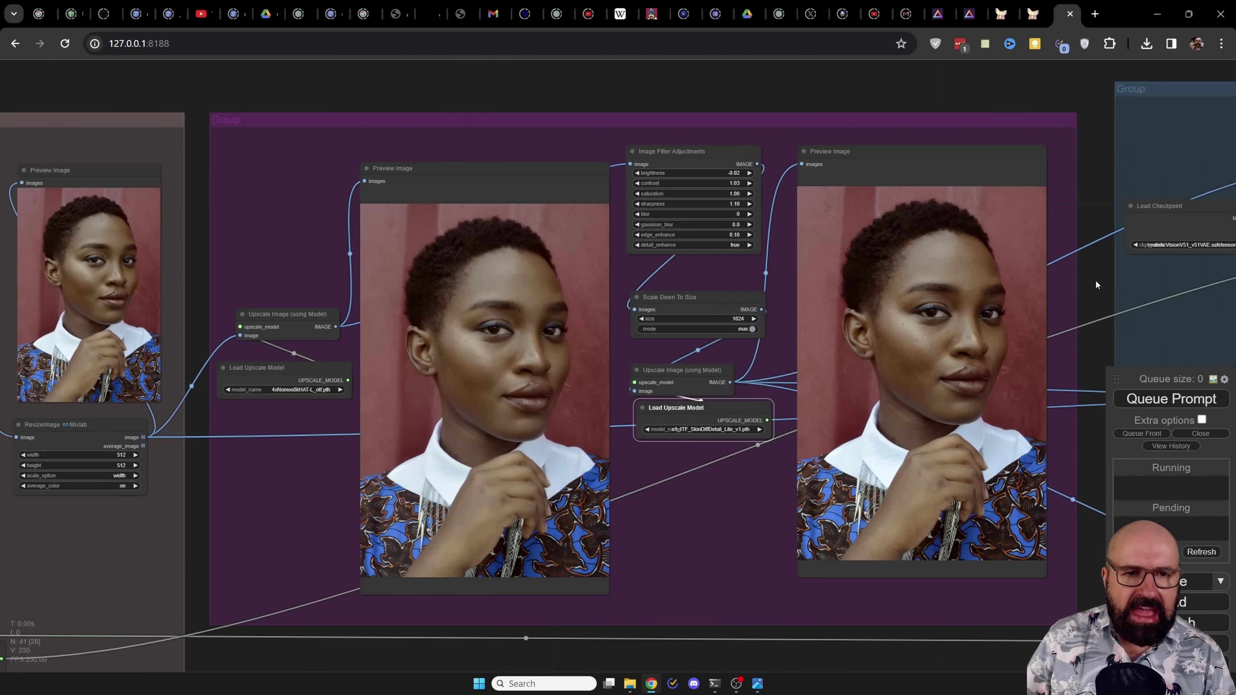
drag(1095, 285, 153, 222)
click(628, 127)
drag(504, 450, 525, 232)
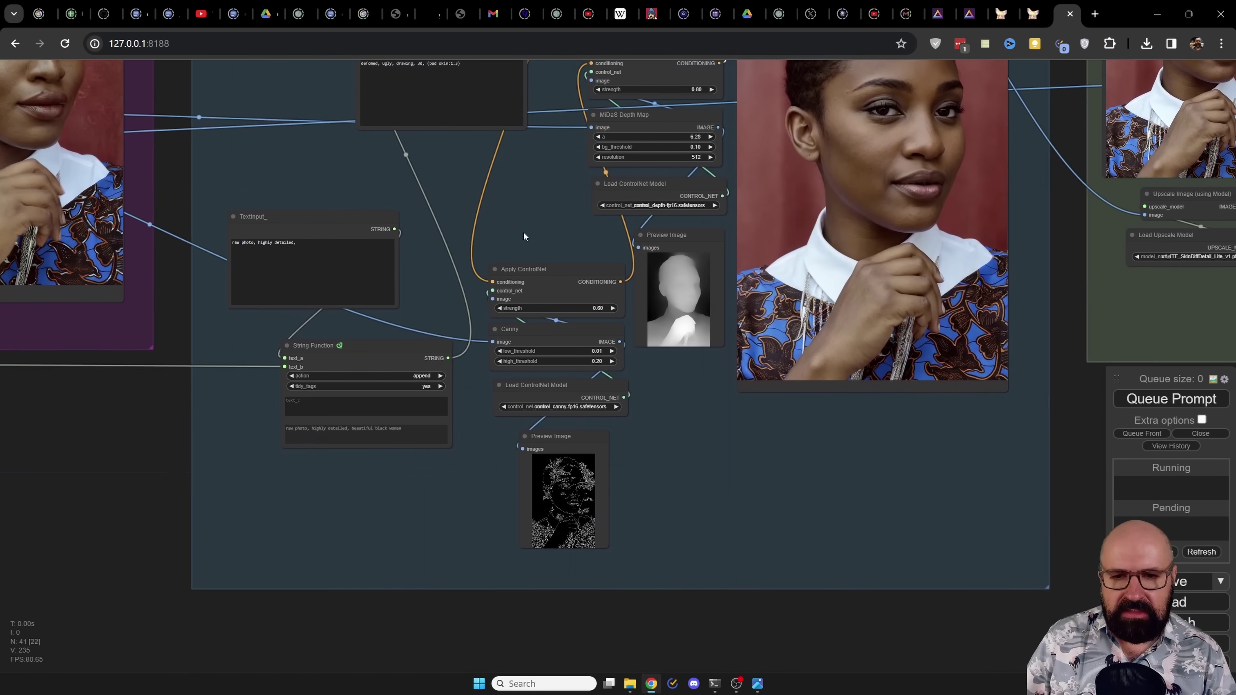
scroll(564, 487, up, 5)
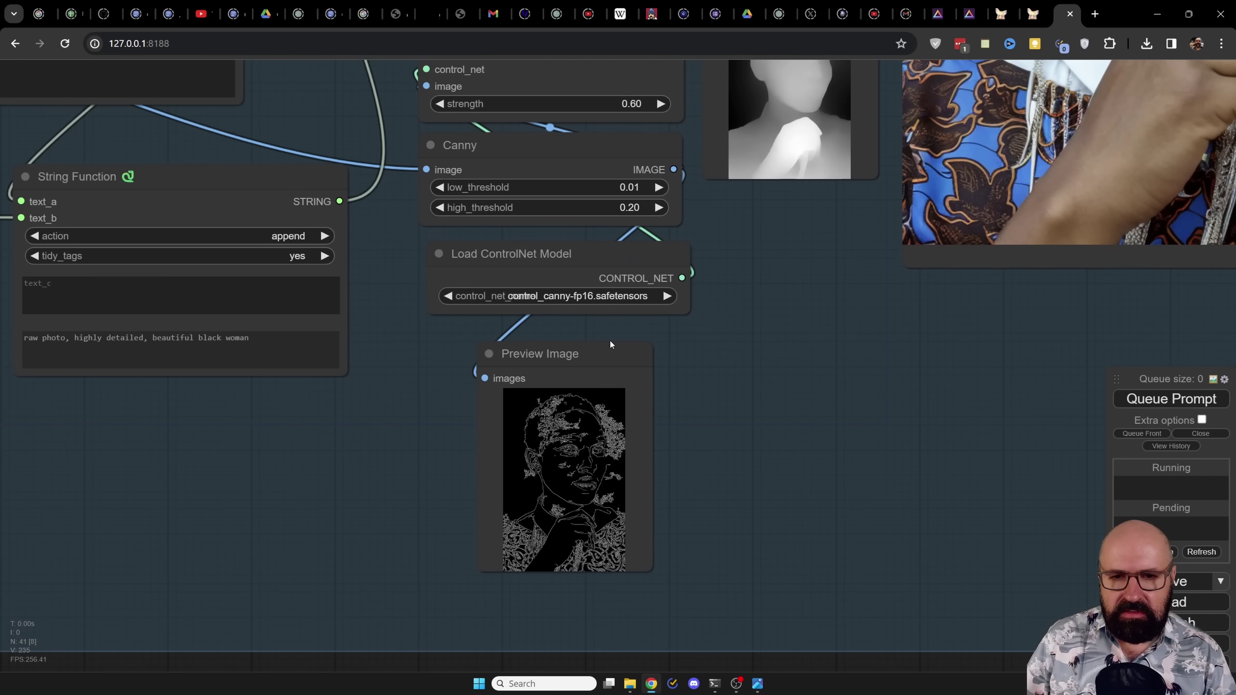
drag(652, 337, 743, 350)
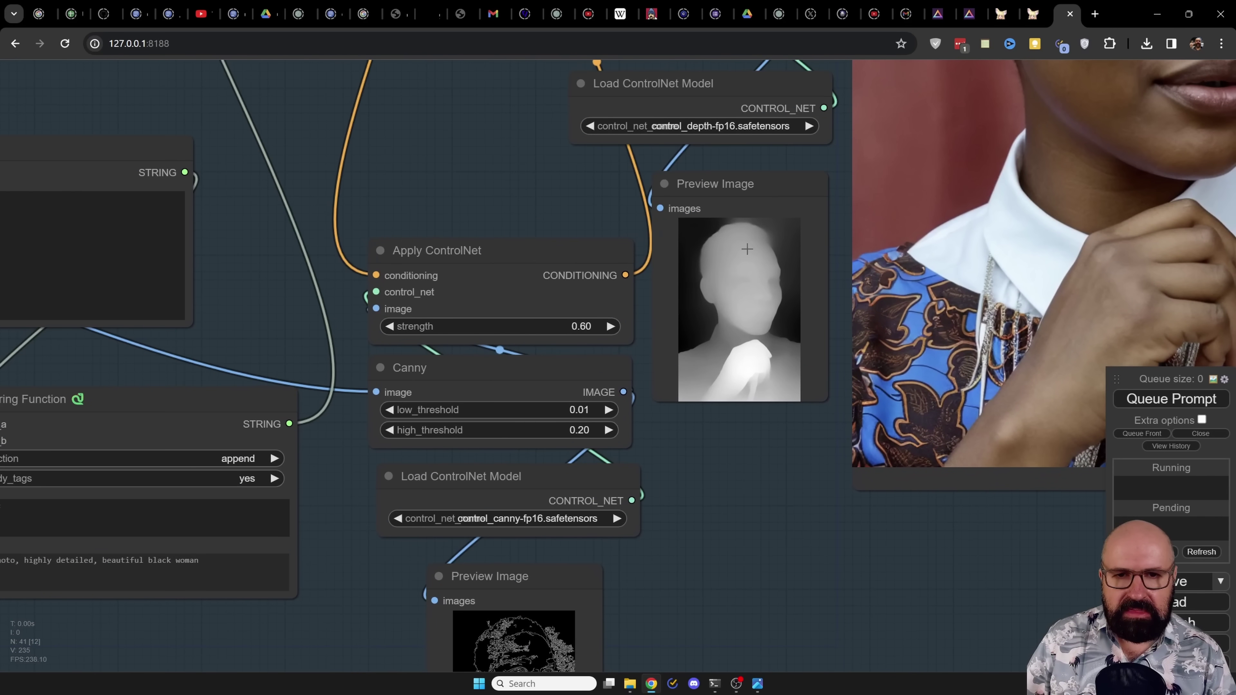
drag(531, 144, 53, 467)
scroll(486, 375, up, 4)
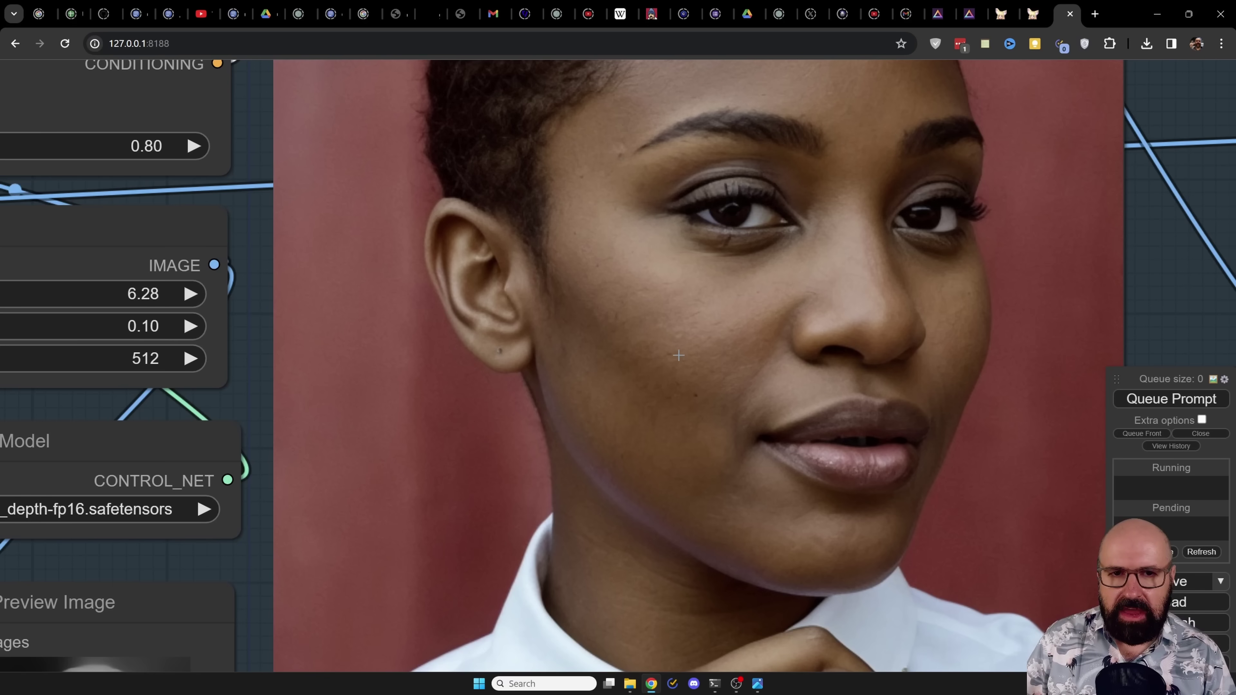
scroll(678, 355, down, 8)
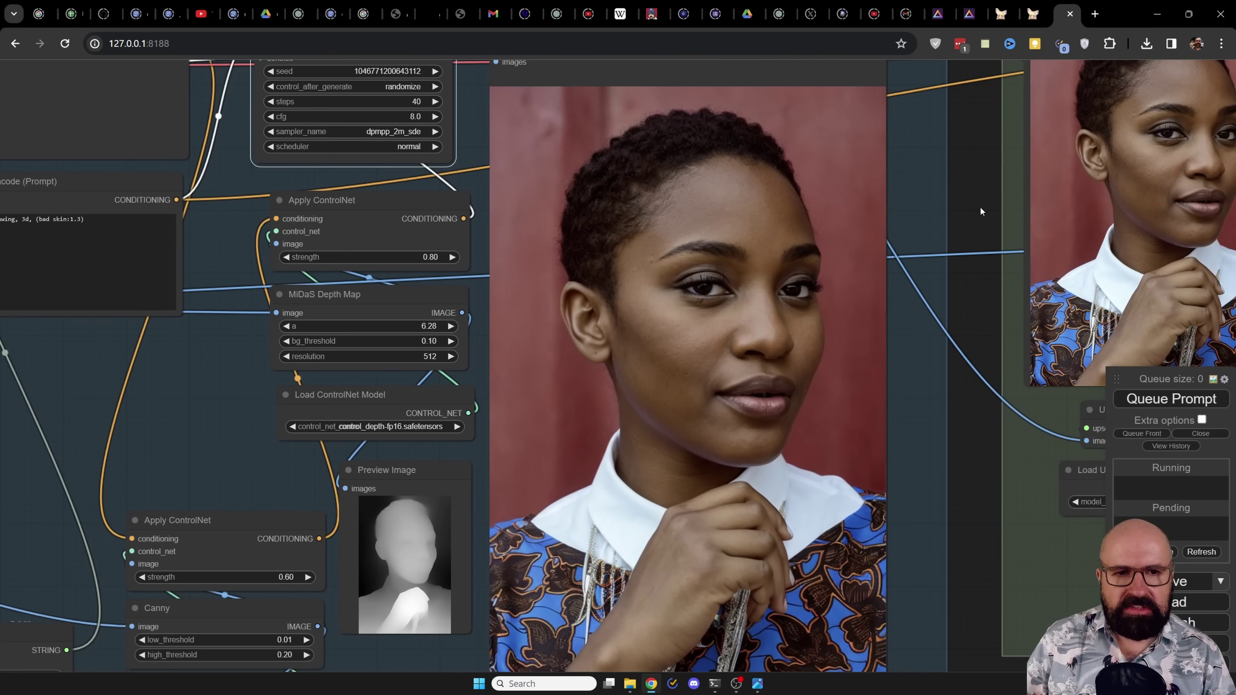
drag(980, 206, 329, 342)
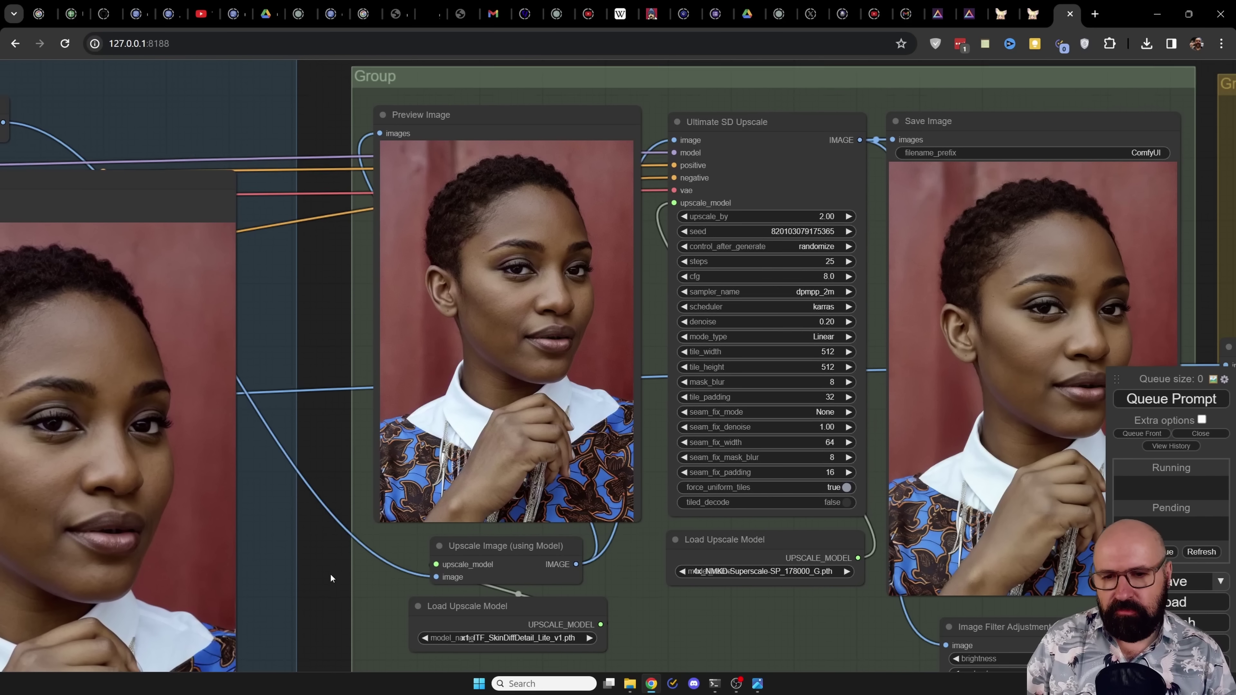
scroll(331, 559, up, 8)
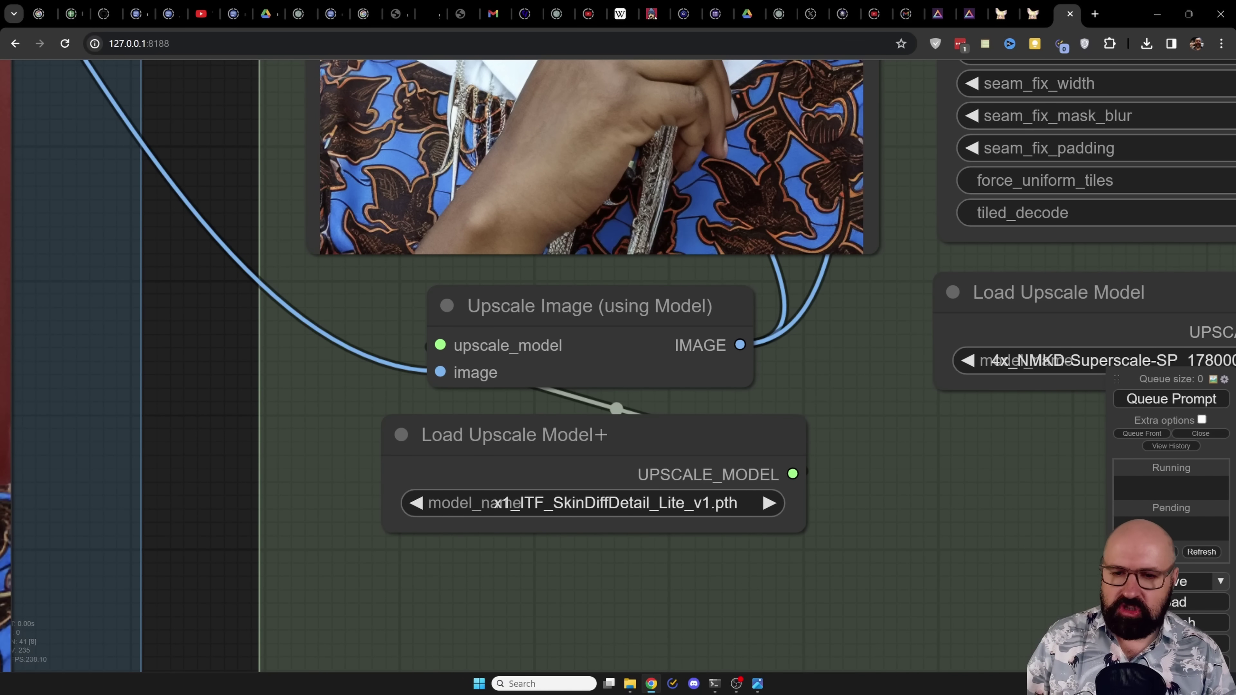
drag(615, 445, 581, 439)
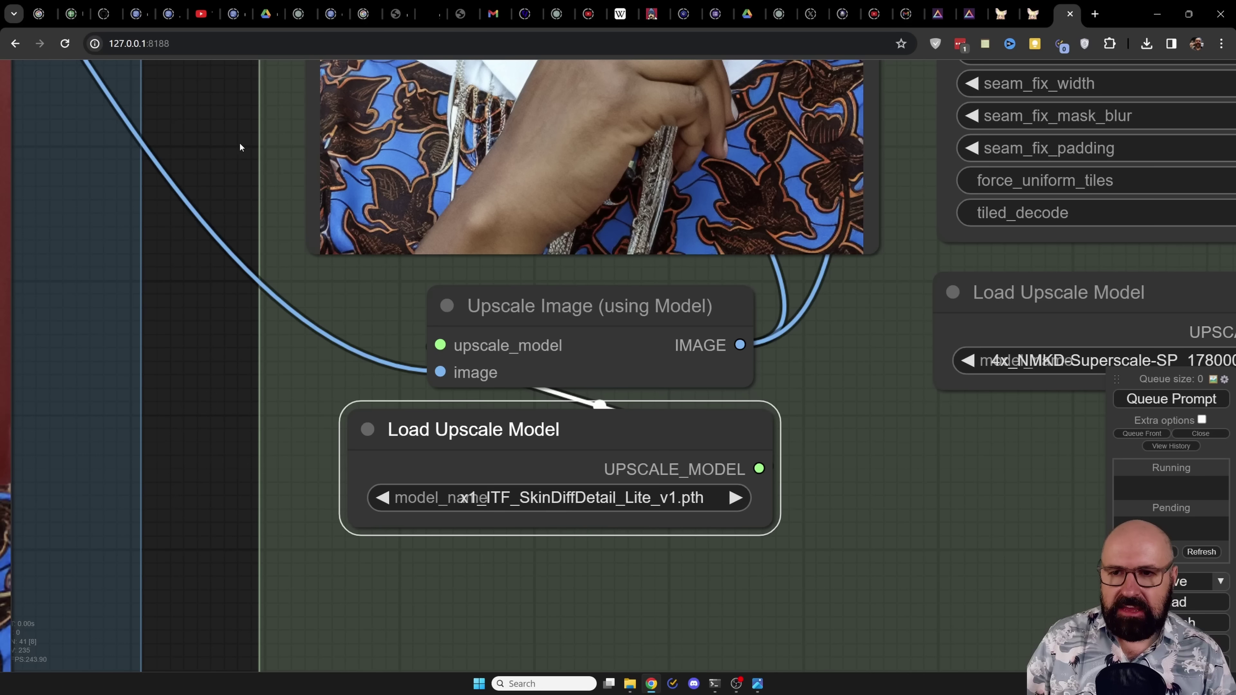
drag(235, 146, 432, 446)
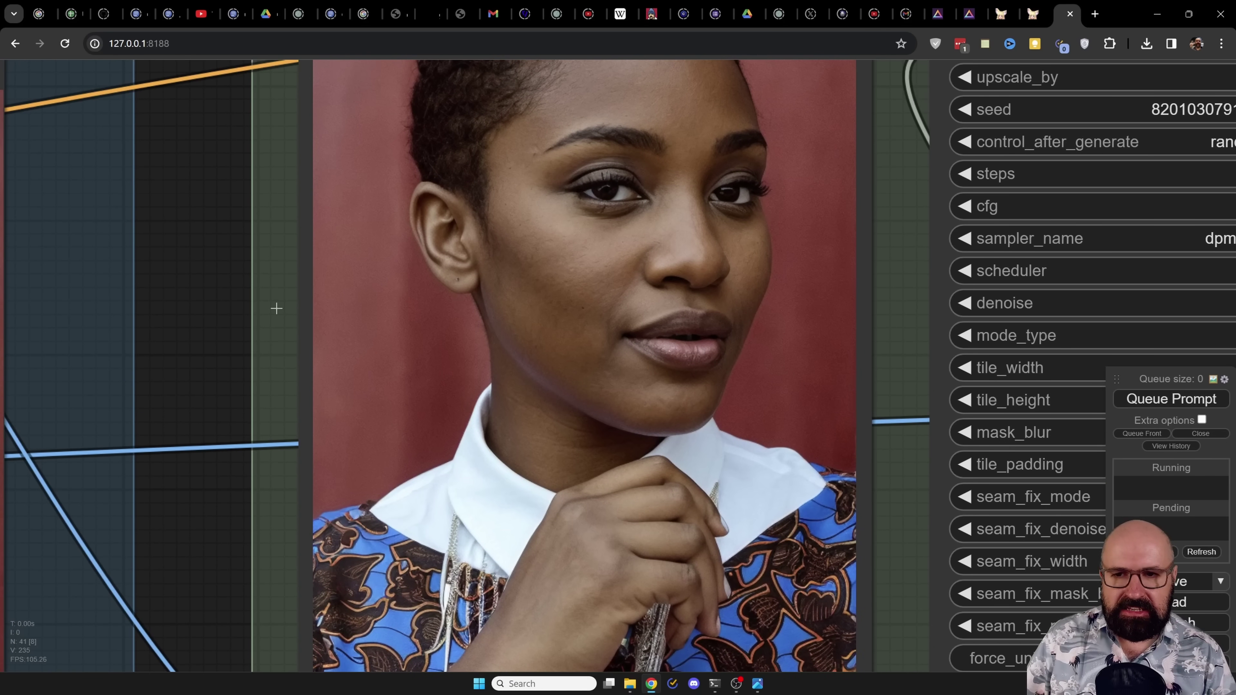
scroll(199, 351, down, 5)
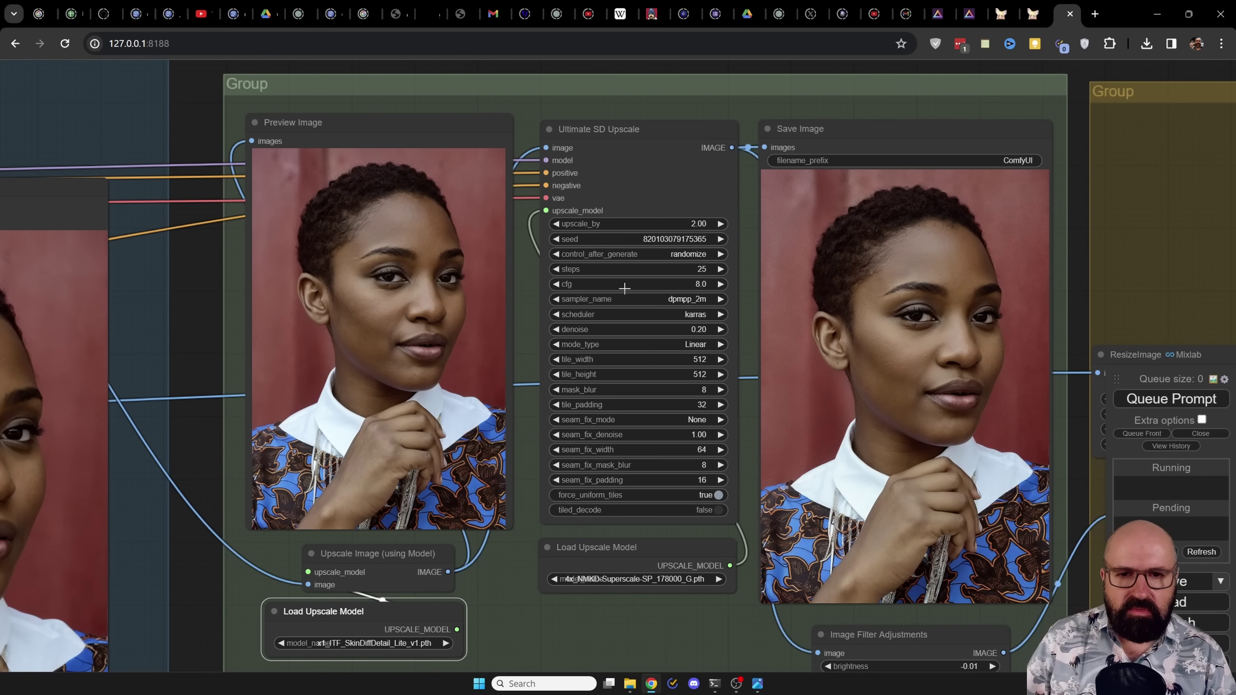
scroll(993, 236, up, 10)
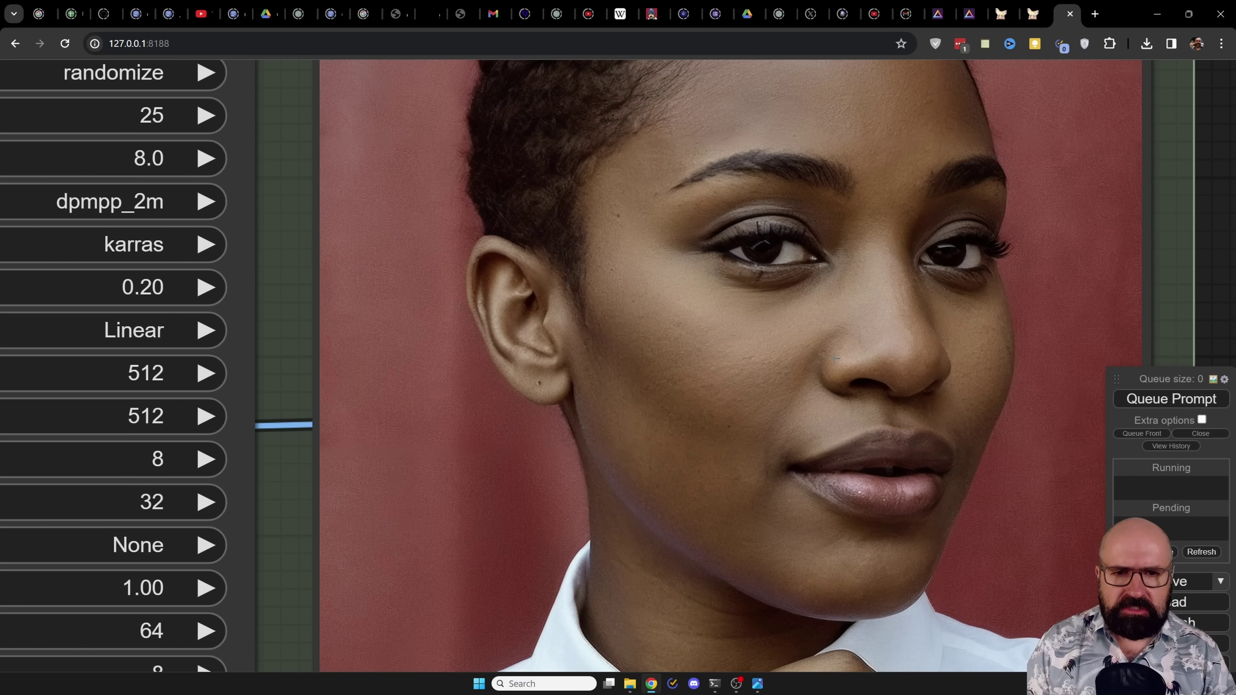
scroll(820, 358, down, 6)
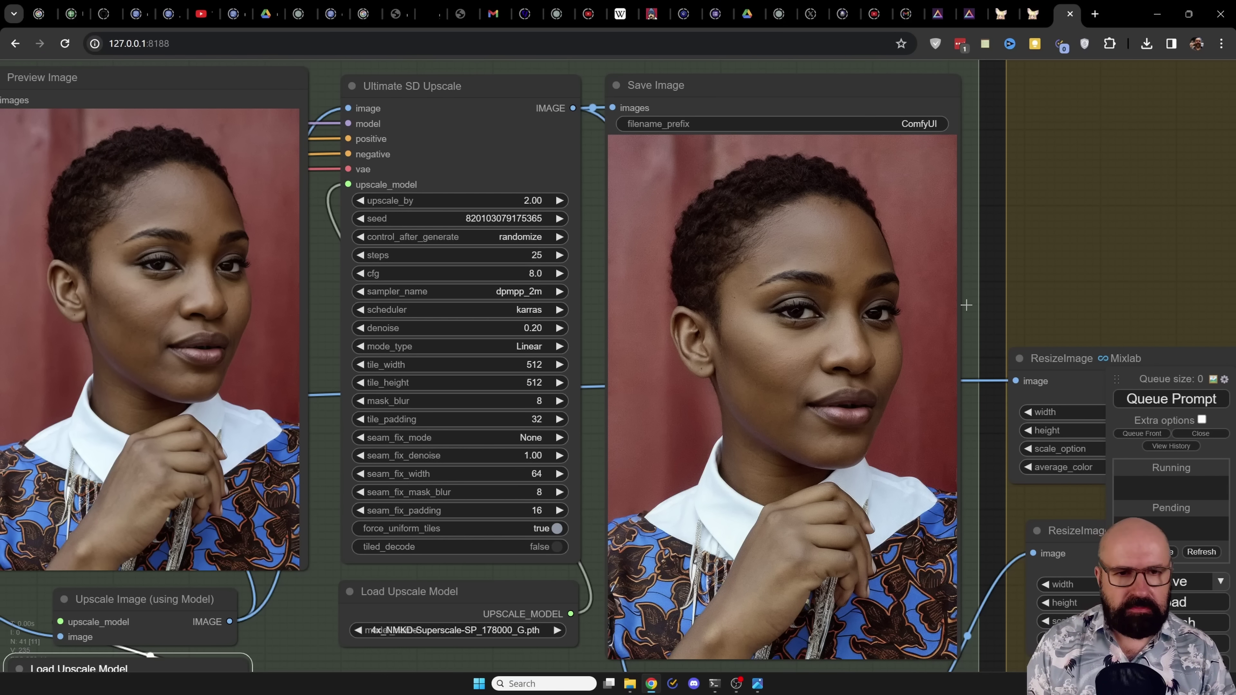
scroll(854, 331, up, 7)
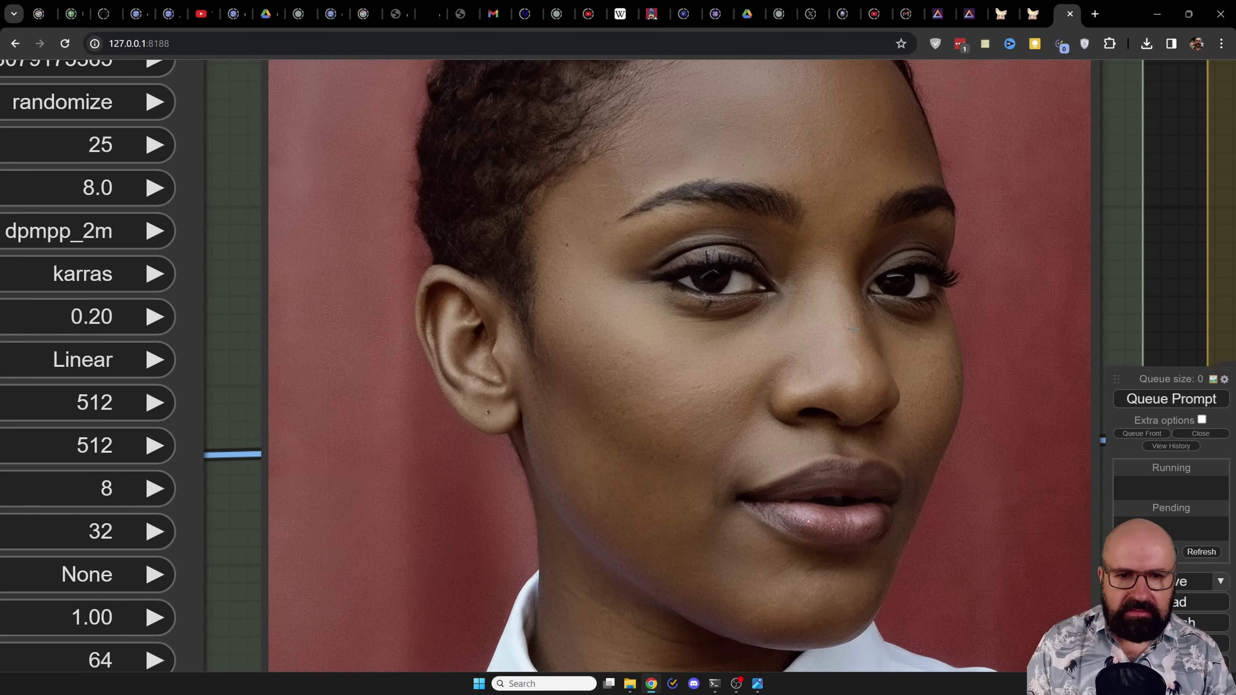
scroll(843, 319, down, 8)
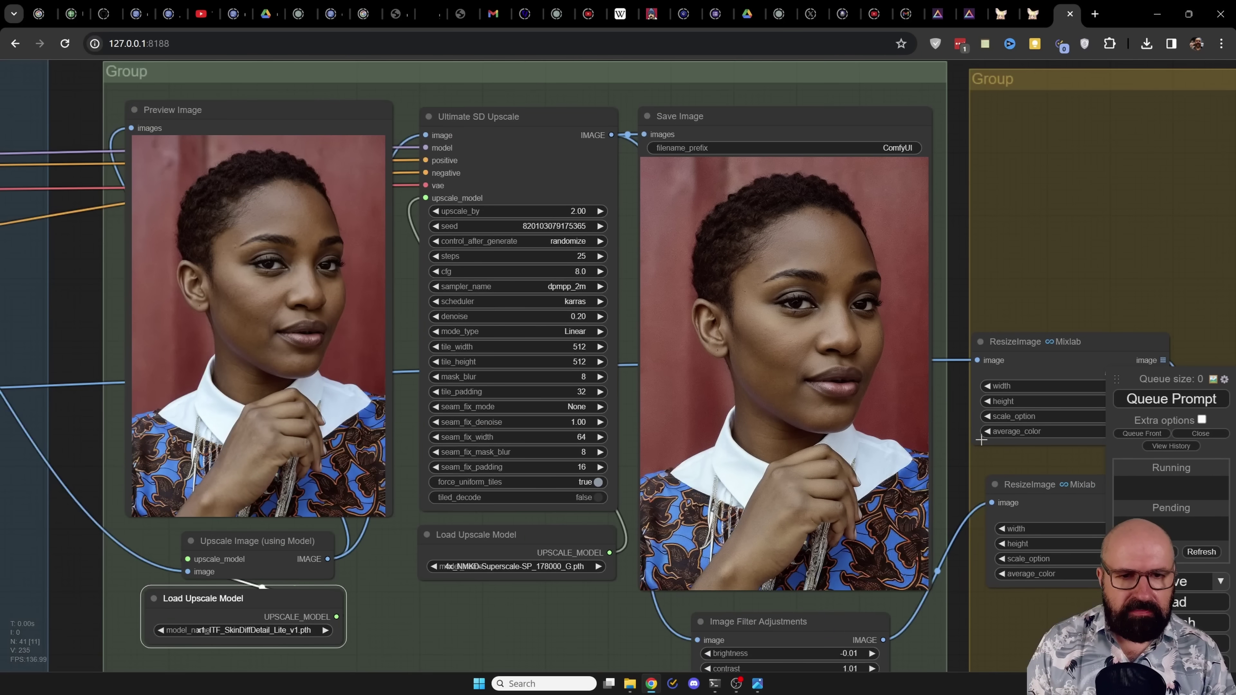
drag(959, 443, 93, 375)
- Zoom into the source and result faces in CR Simple Image Compare, then go to the crowned portrait tab
scroll(866, 280, up, 8)
drag(1230, 245, 1117, 245)
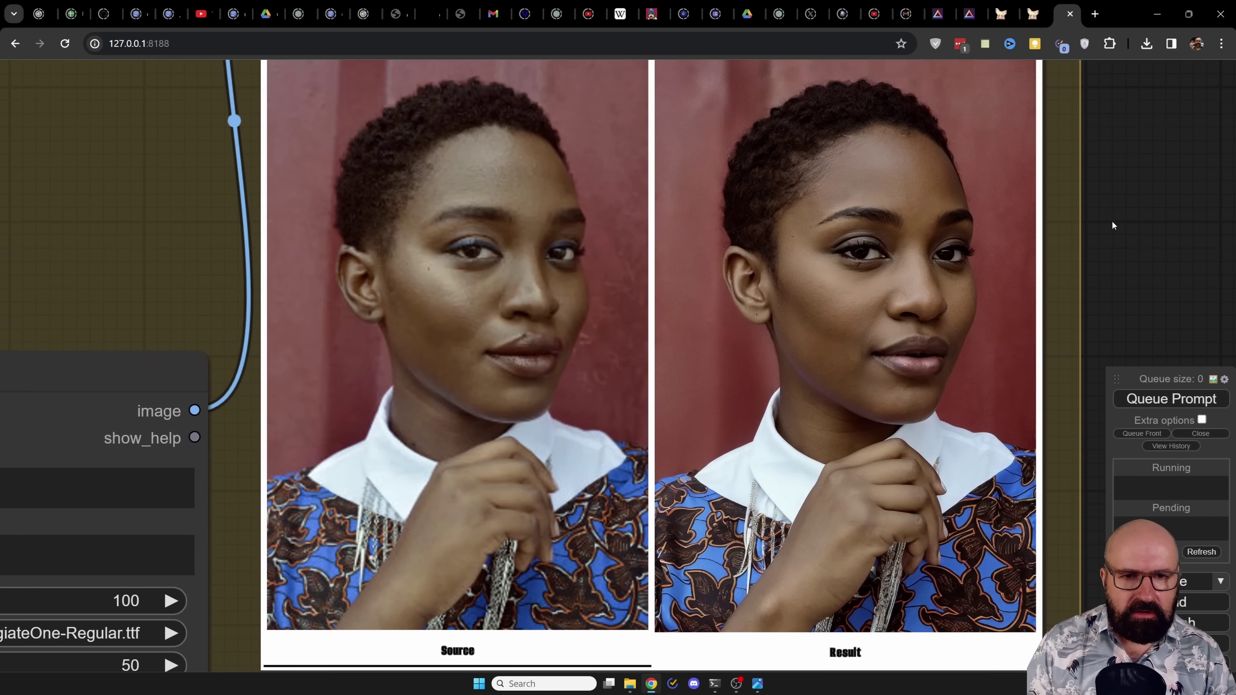
scroll(782, 251, up, 4)
scroll(783, 250, up, 1)
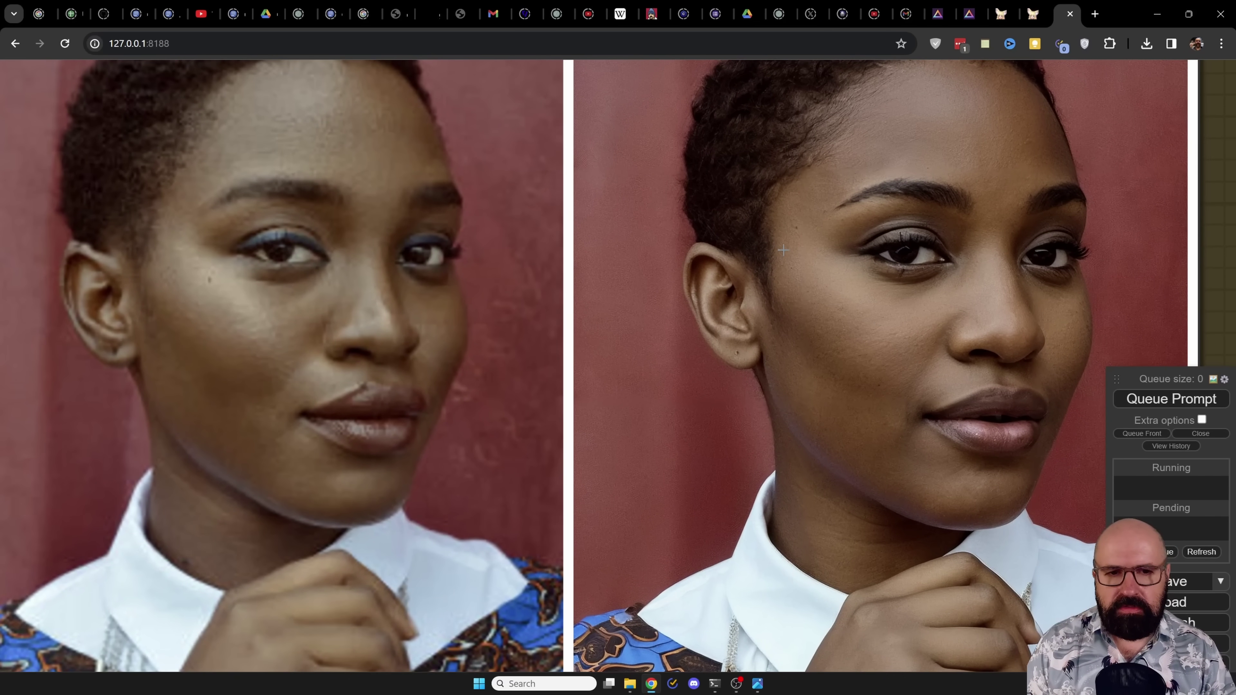
scroll(481, 281, up, 1)
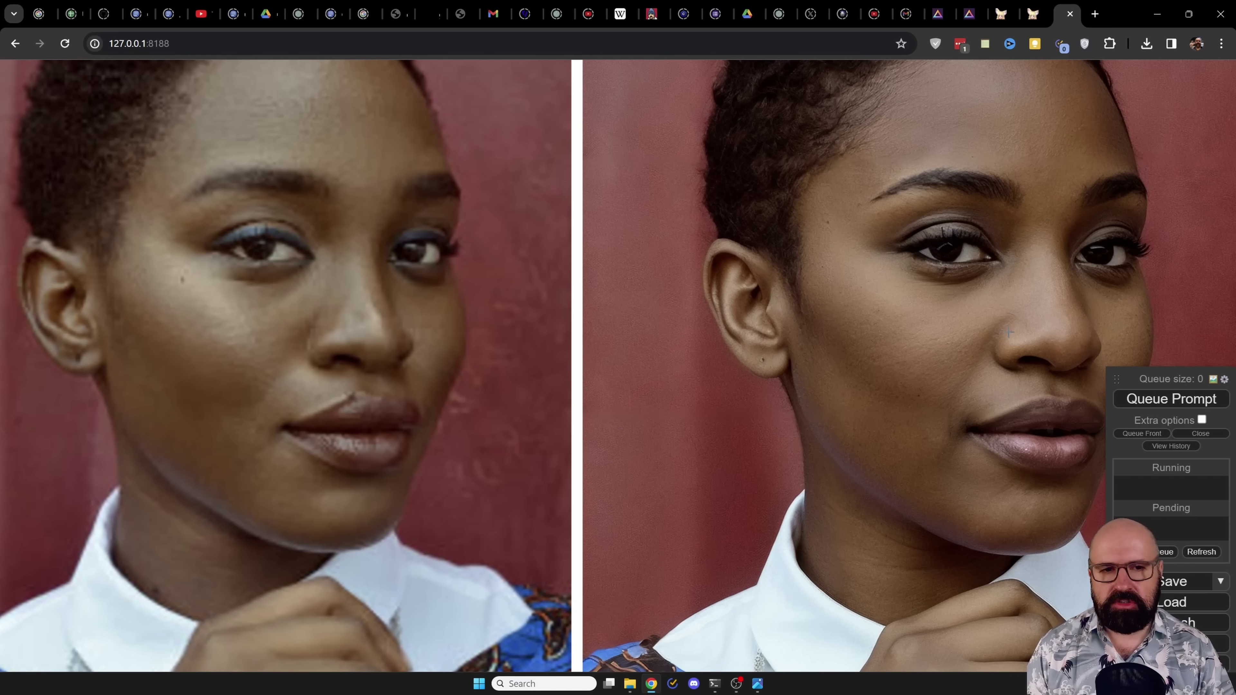
key(ctrl+shift+Tab)
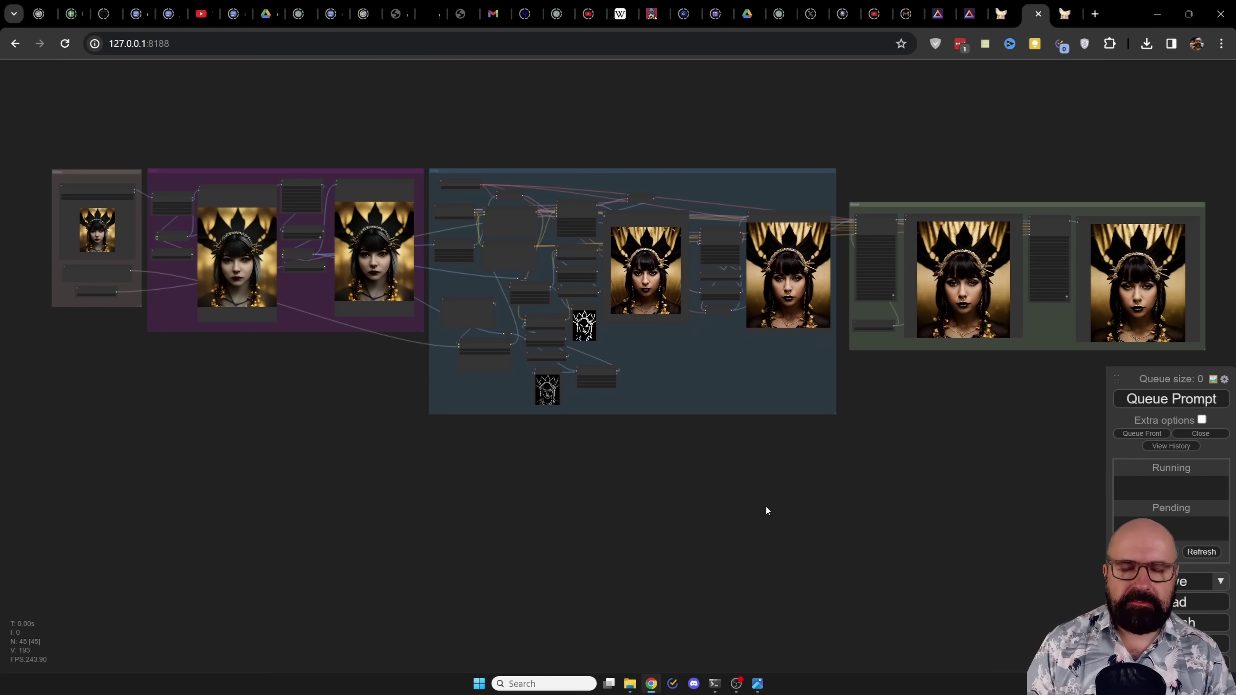
scroll(623, 513, left, 10)
scroll(542, 336, up, 11)
scroll(543, 336, up, 10)
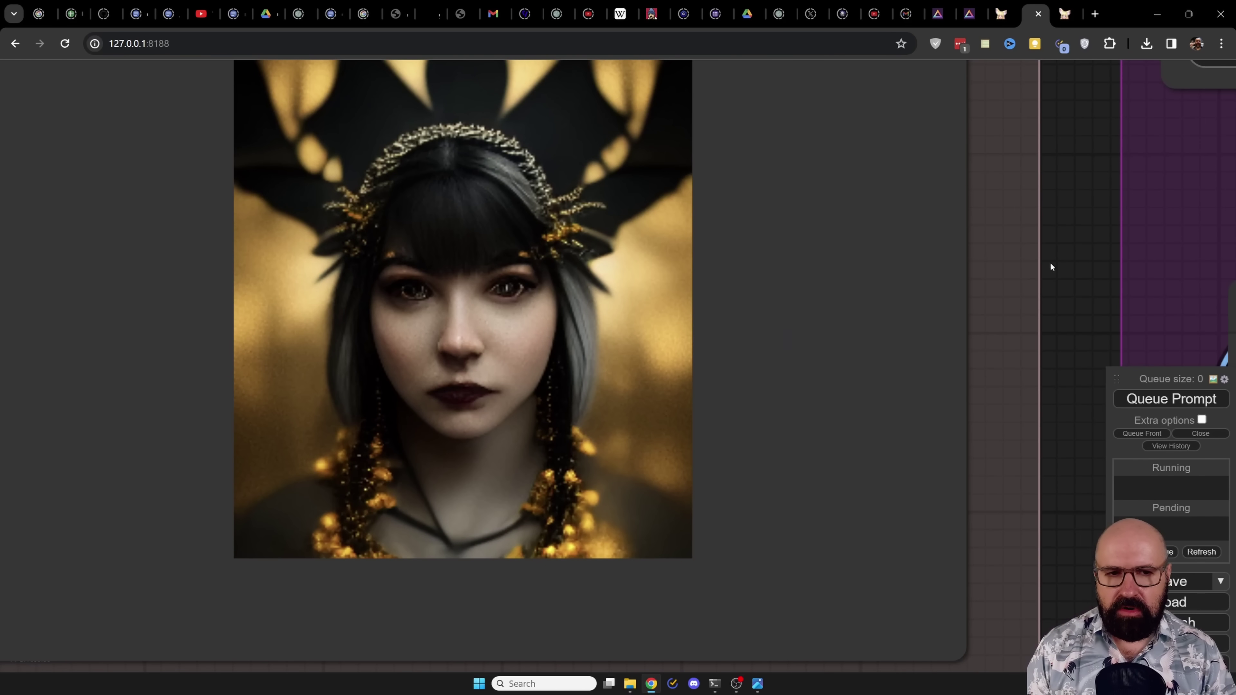
drag(1066, 263, 1172, 336)
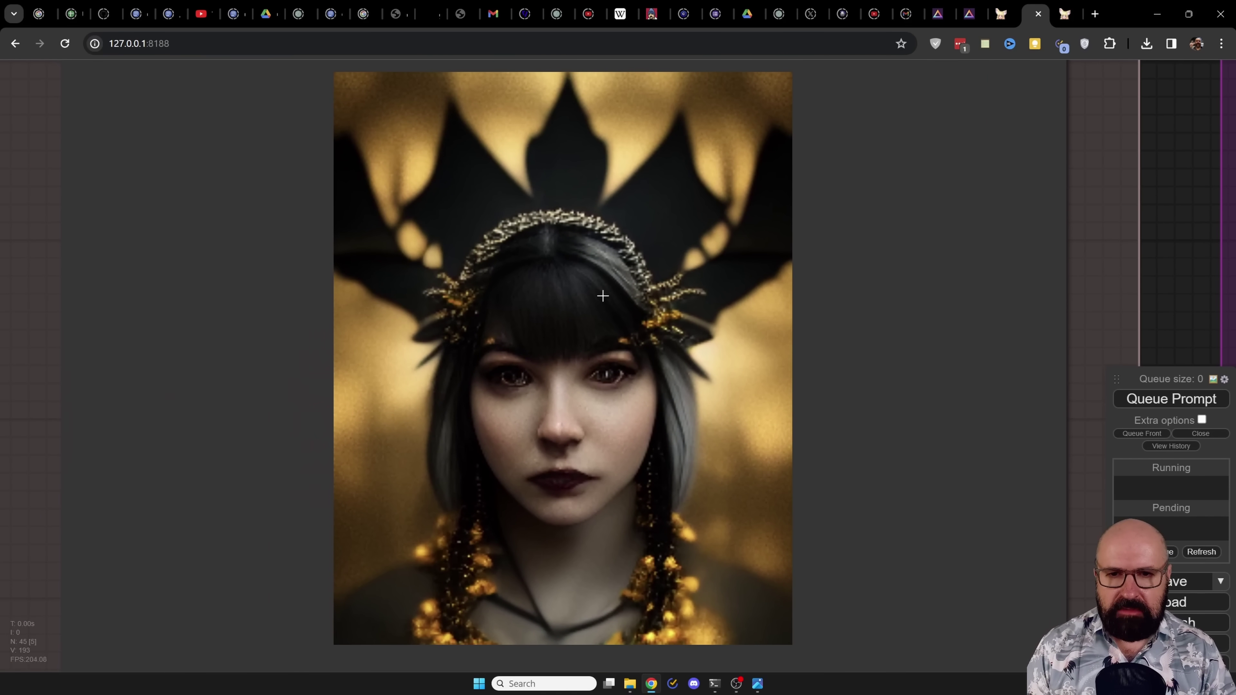
scroll(1138, 297, down, 5)
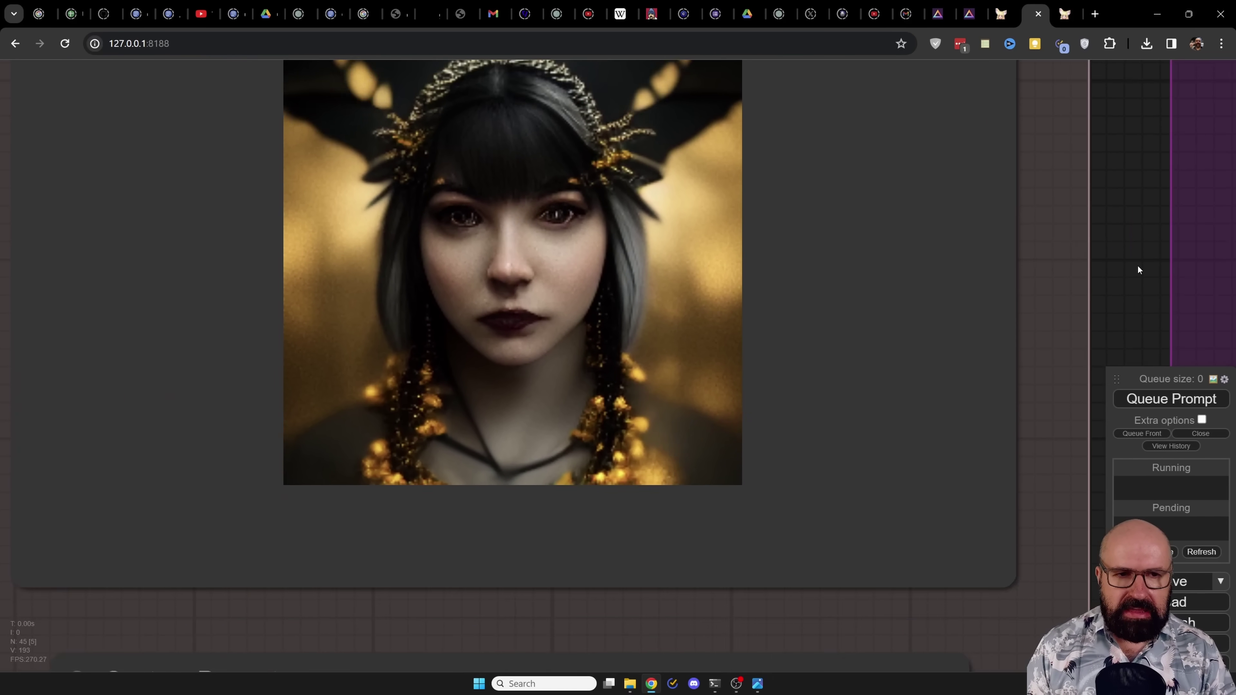
scroll(1139, 297, down, 10)
scroll(1112, 247, down, 5)
scroll(682, 443, up, 3)
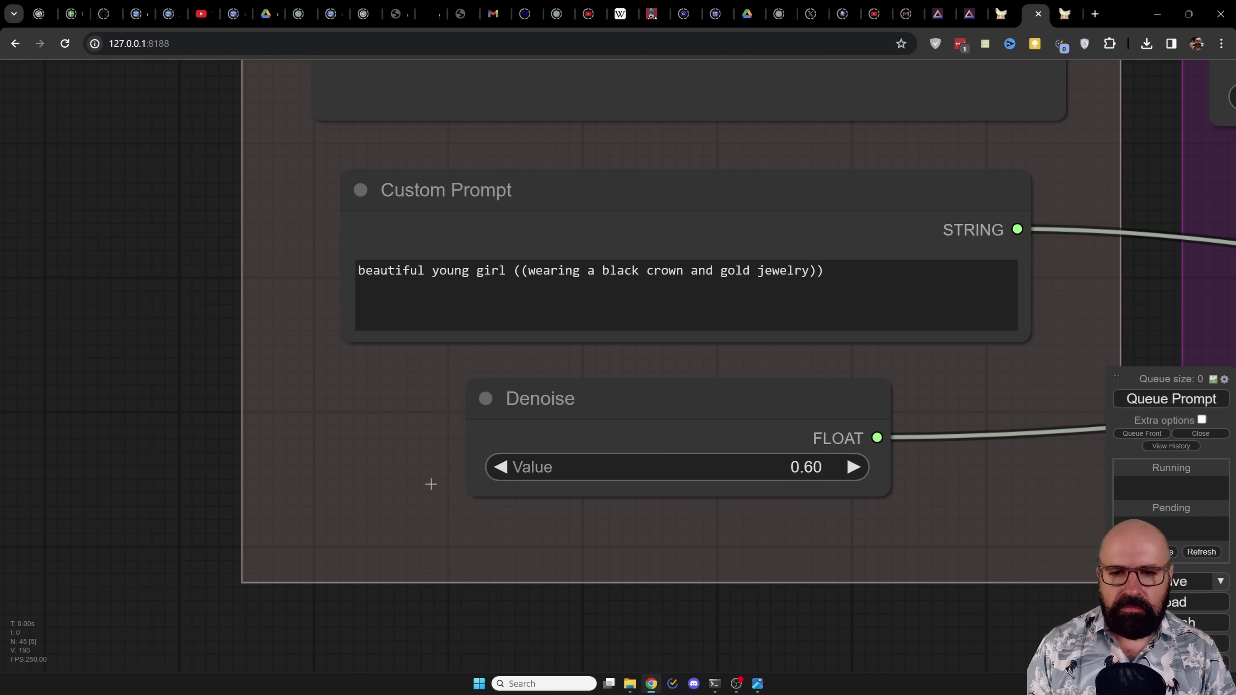
drag(572, 398, 587, 404)
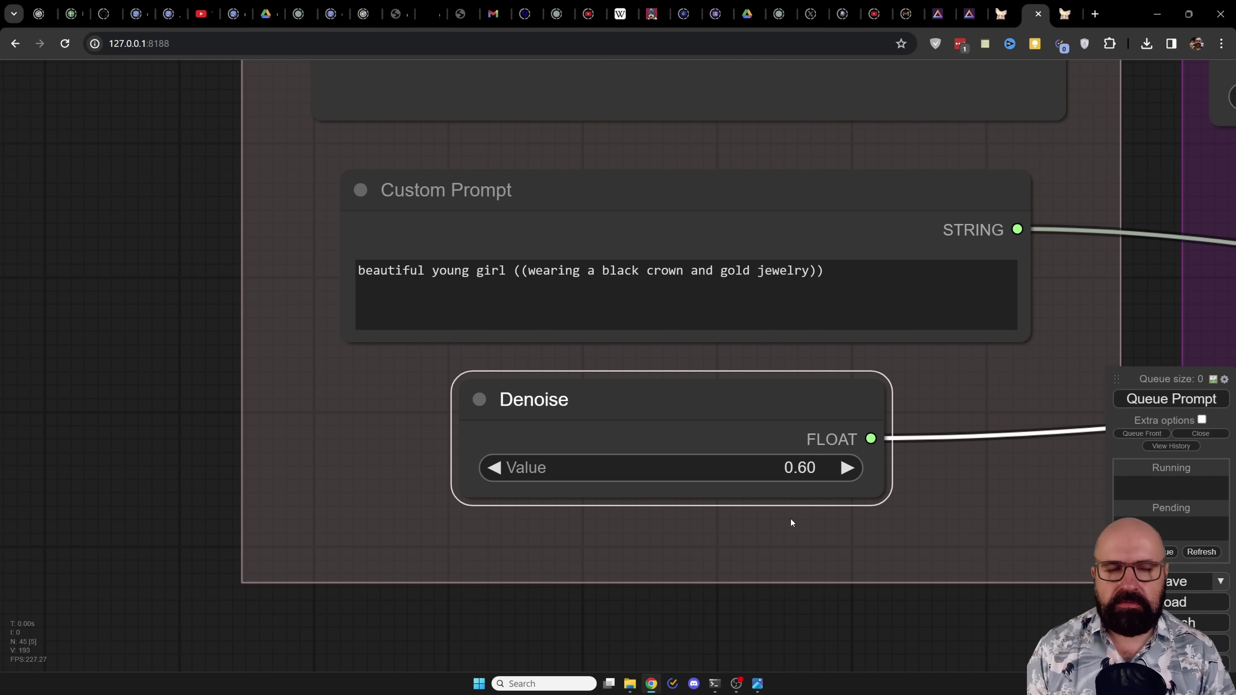
drag(1144, 132, 1035, 642)
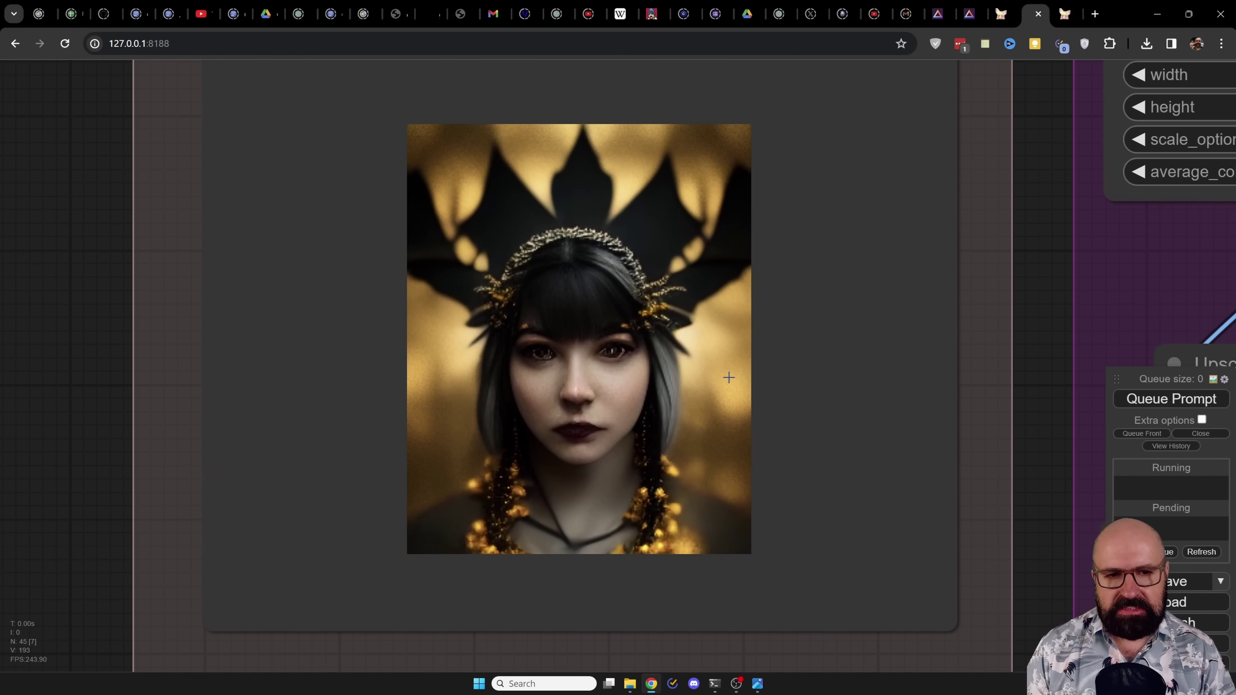
scroll(728, 377, down, 5)
drag(890, 371, 291, 266)
scroll(422, 365, up, 4)
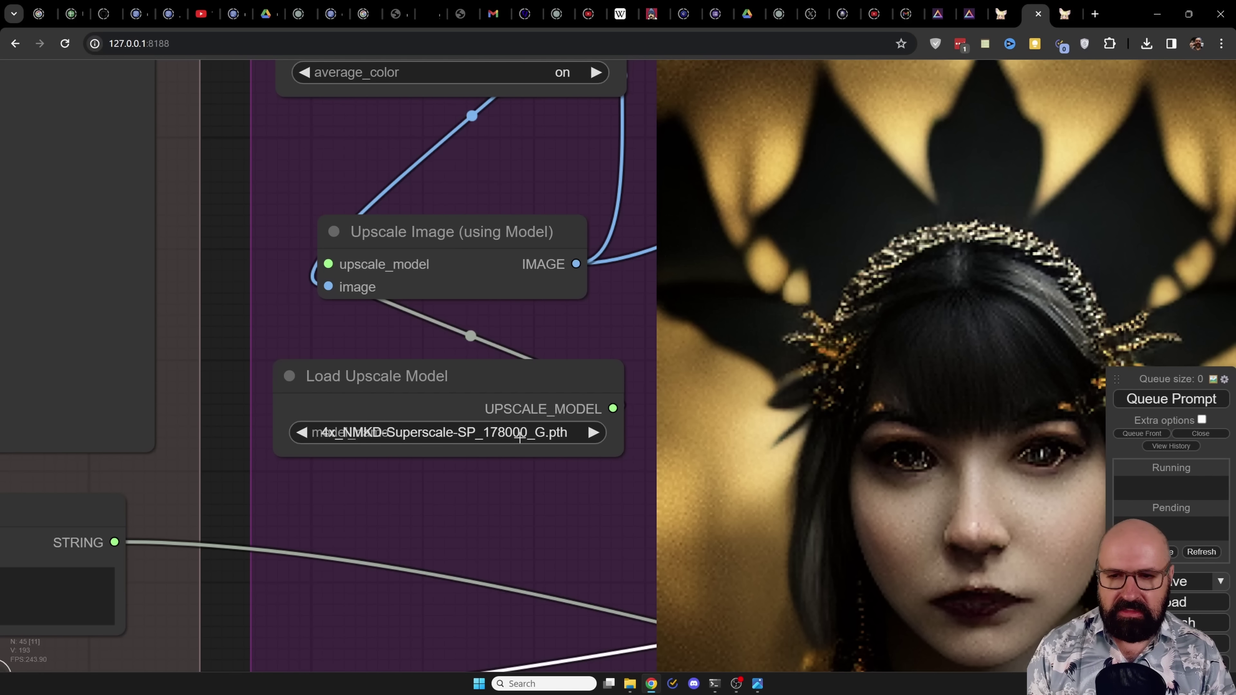
scroll(491, 436, down, 7)
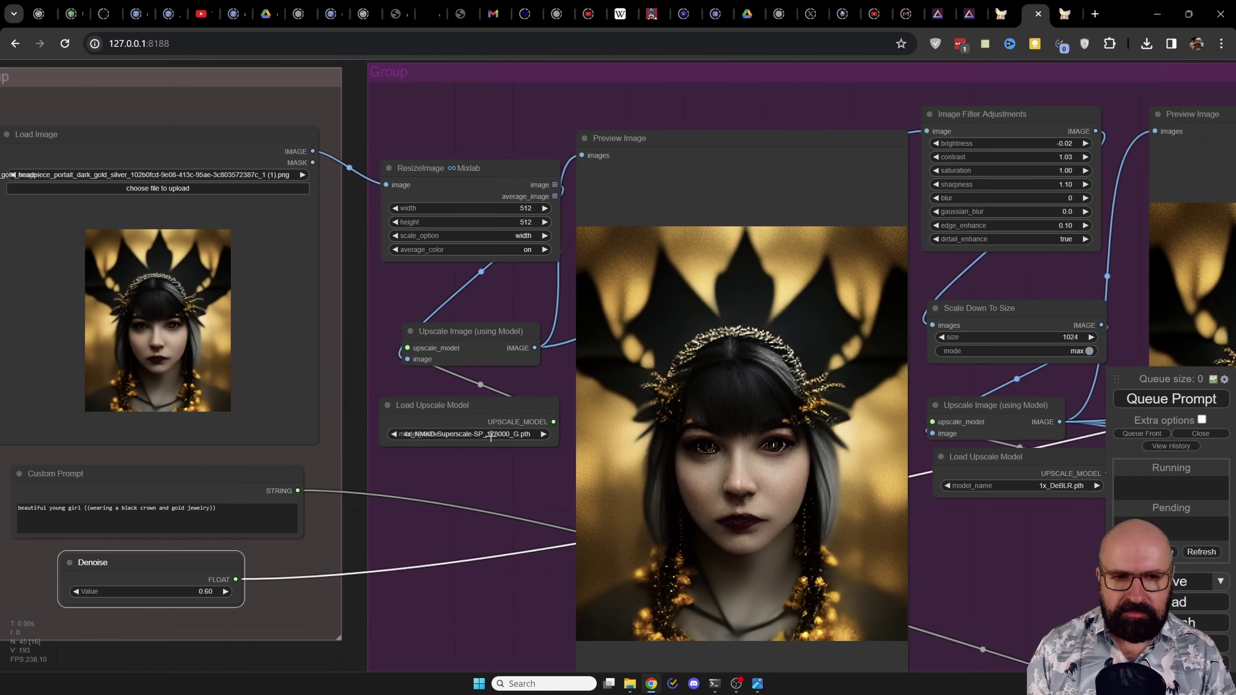
scroll(490, 437, down, 1)
drag(1001, 91, 552, 68)
scroll(559, 377, up, 7)
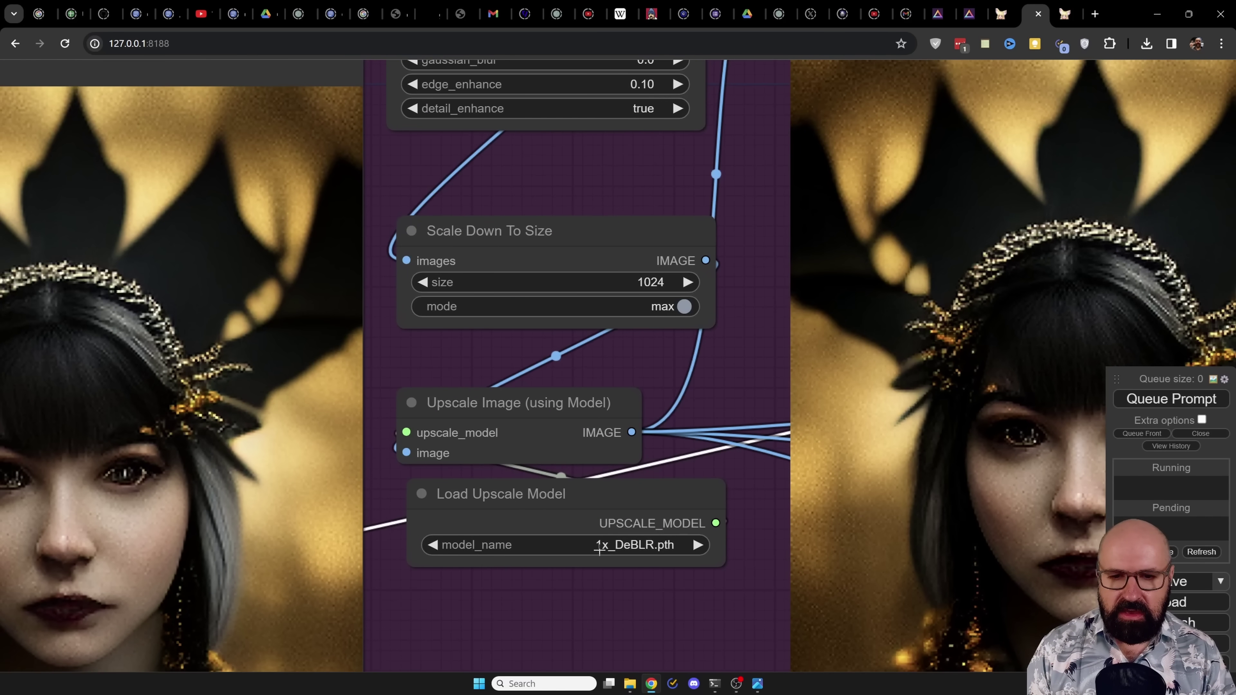
drag(664, 501, 658, 510)
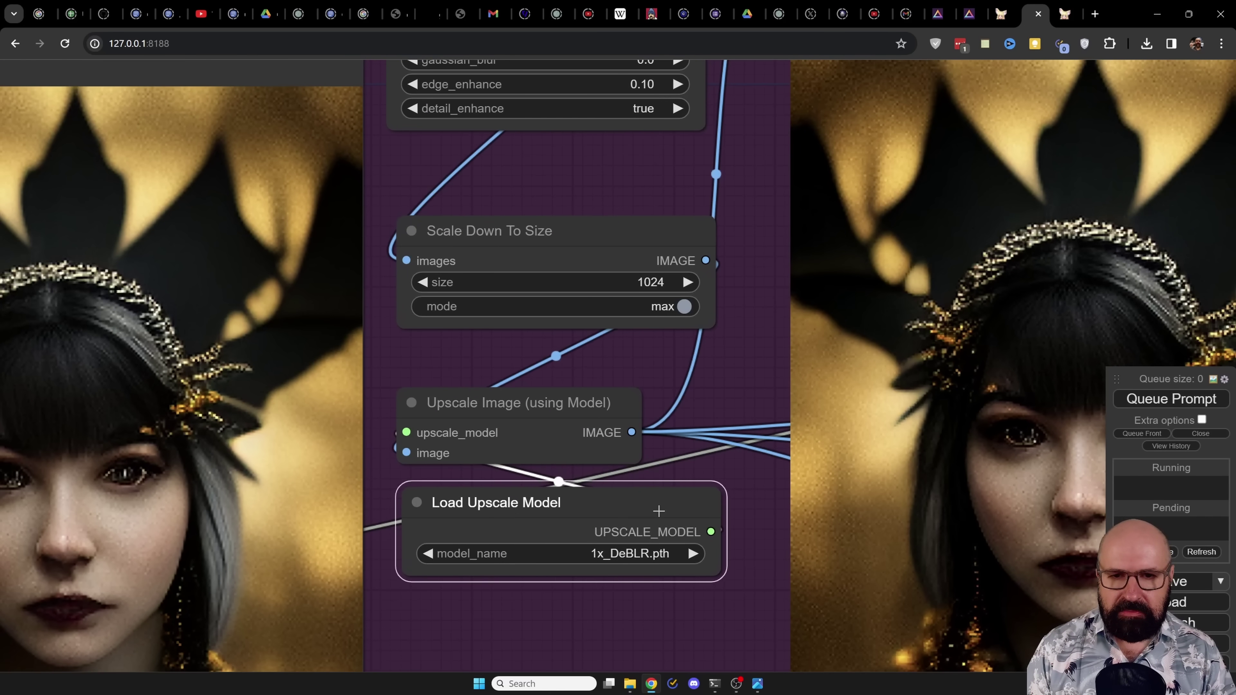
drag(598, 231, 574, 216)
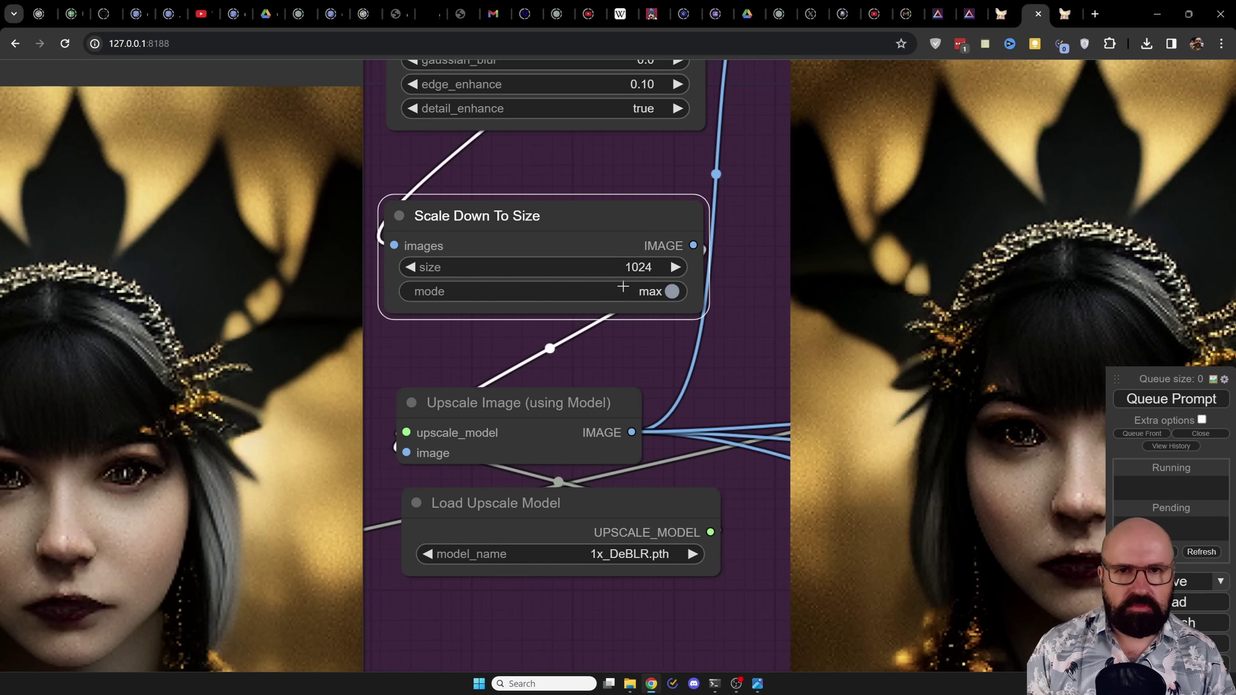
scroll(573, 290, down, 9)
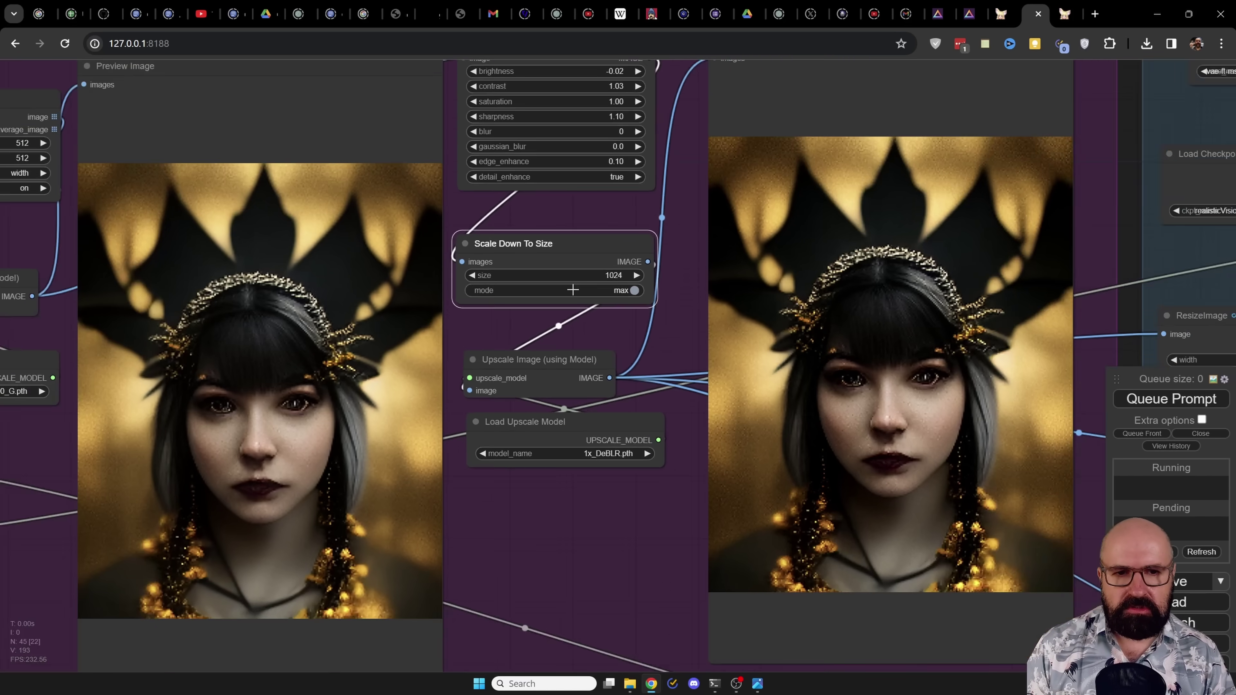
drag(957, 198, 270, 153)
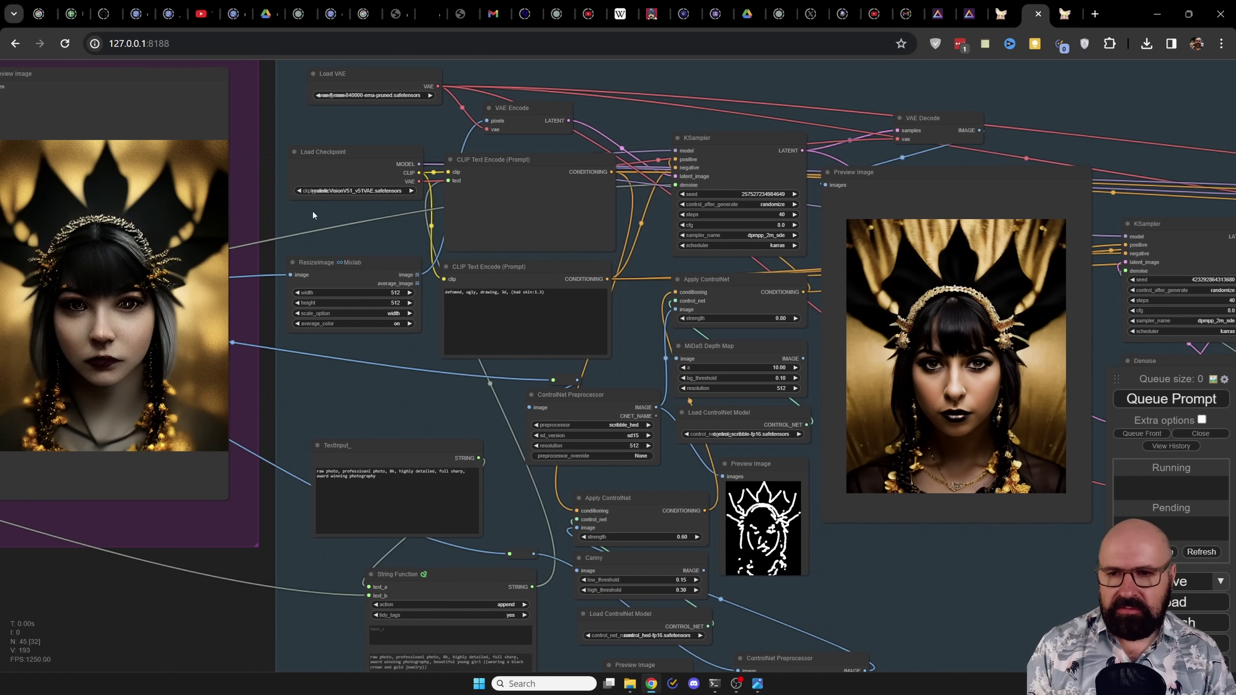
scroll(698, 558, up, 7)
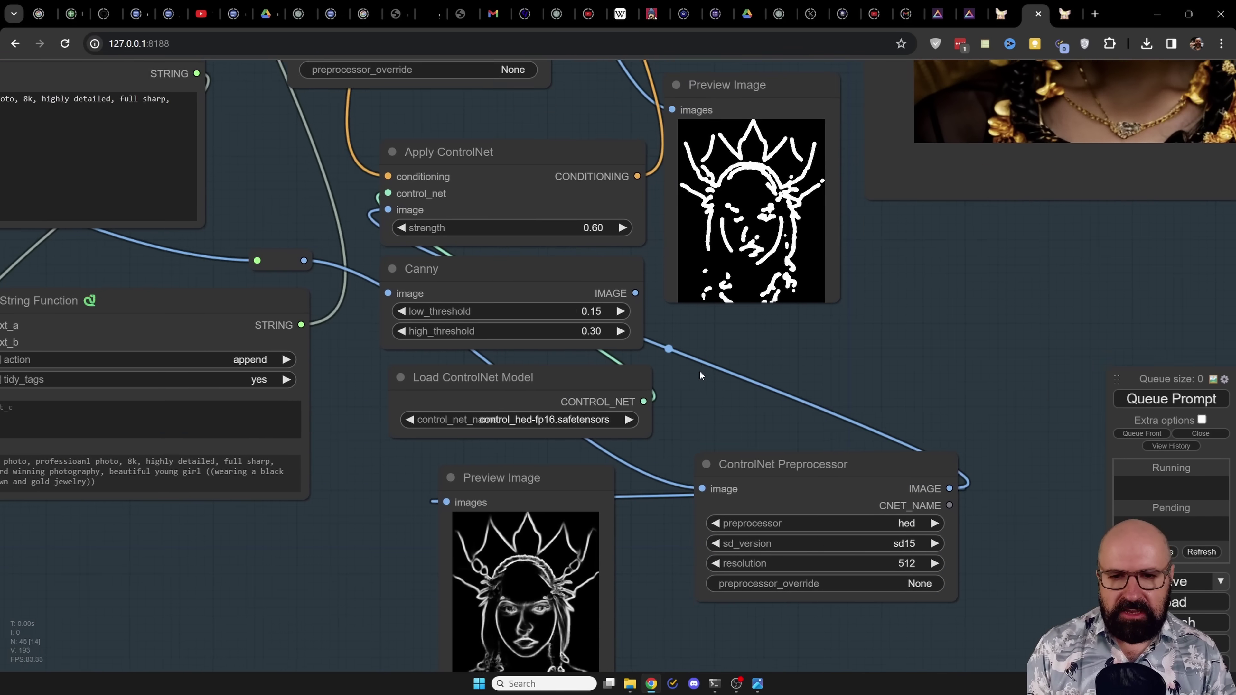
scroll(704, 353, up, 1)
drag(527, 441, 530, 418)
scroll(596, 526, up, 5)
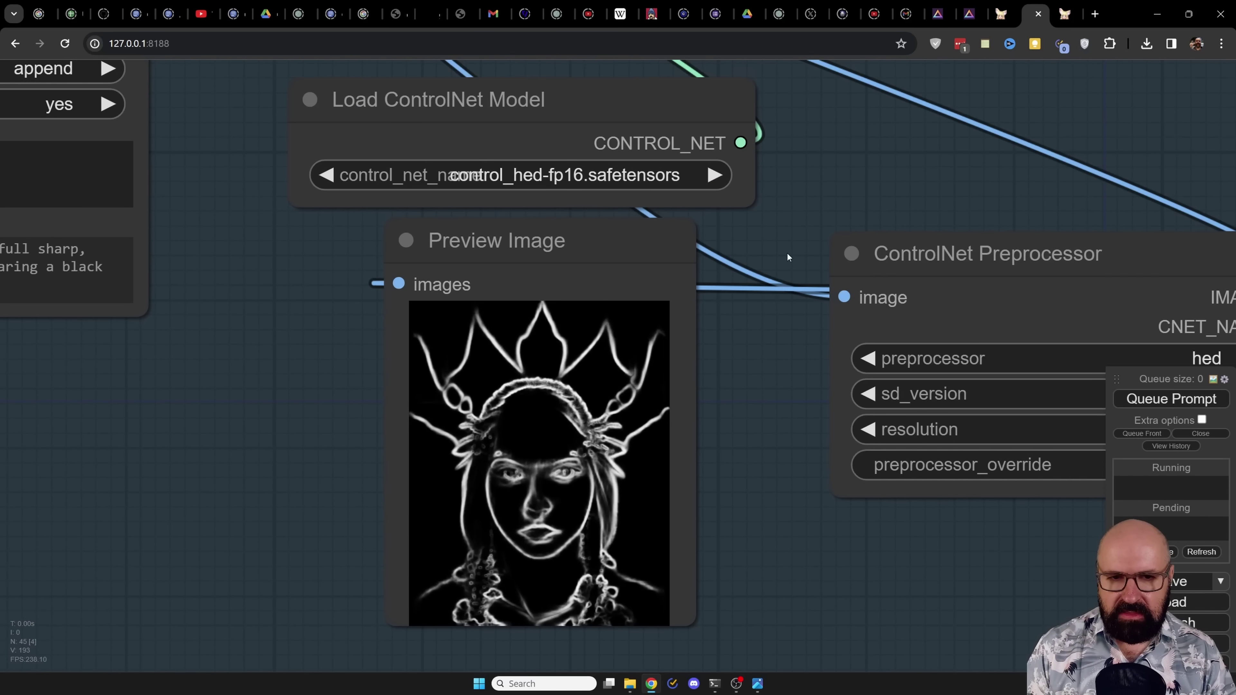
drag(823, 227, 711, 508)
drag(989, 183, 919, 400)
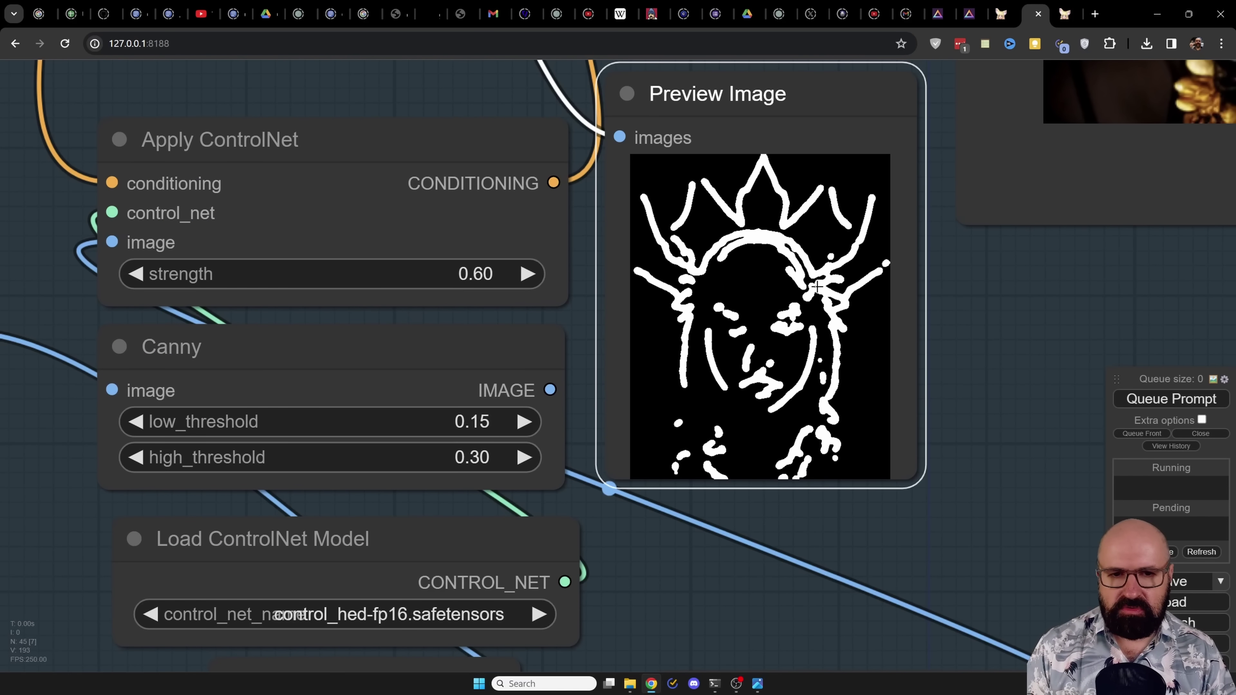
scroll(910, 362, down, 10)
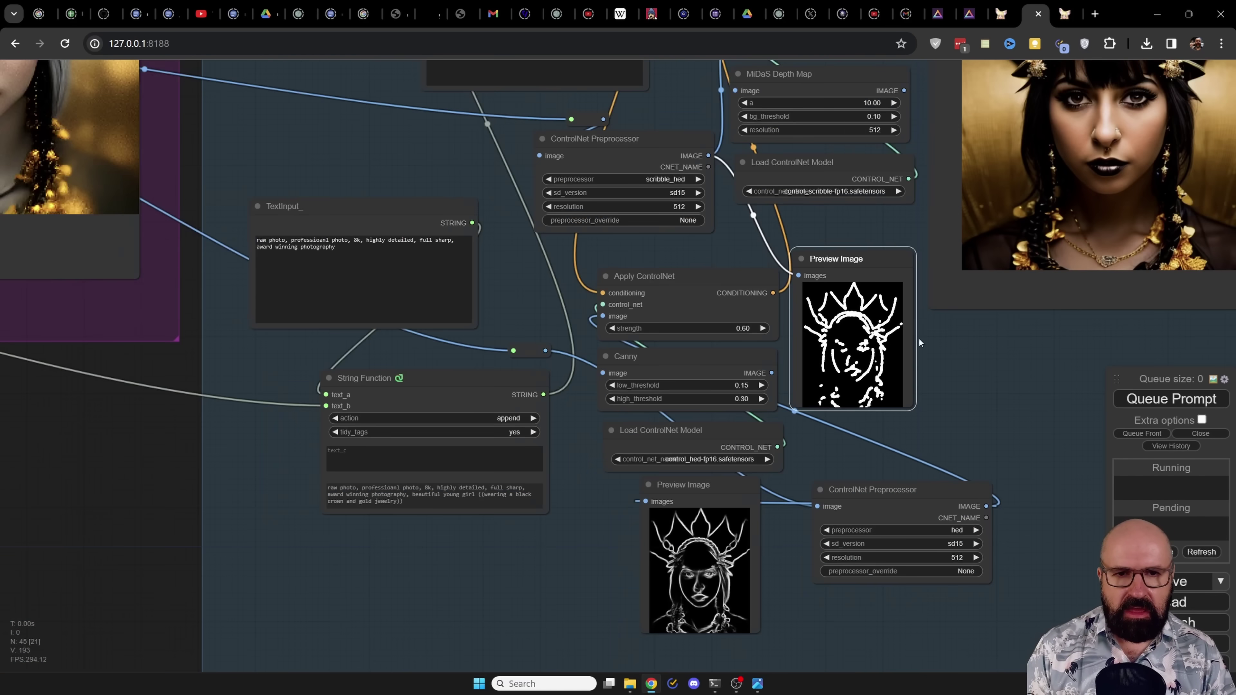
drag(912, 218, 666, 623)
scroll(570, 241, up, 8)
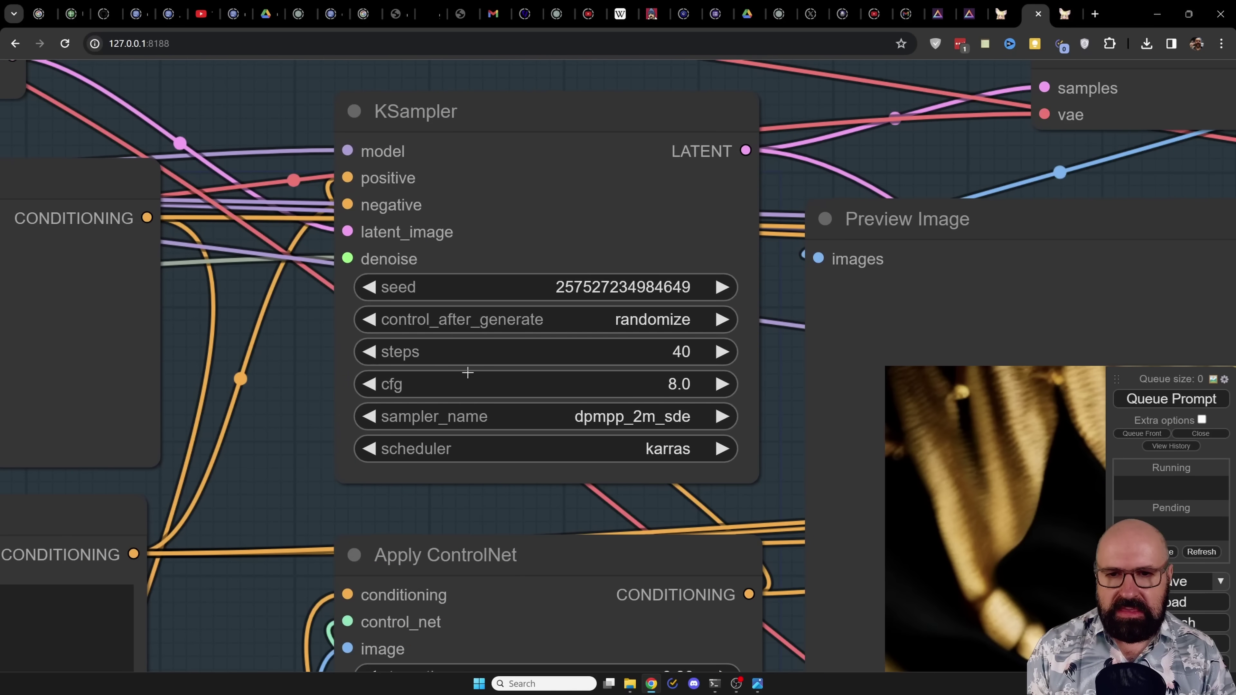
scroll(447, 304, down, 10)
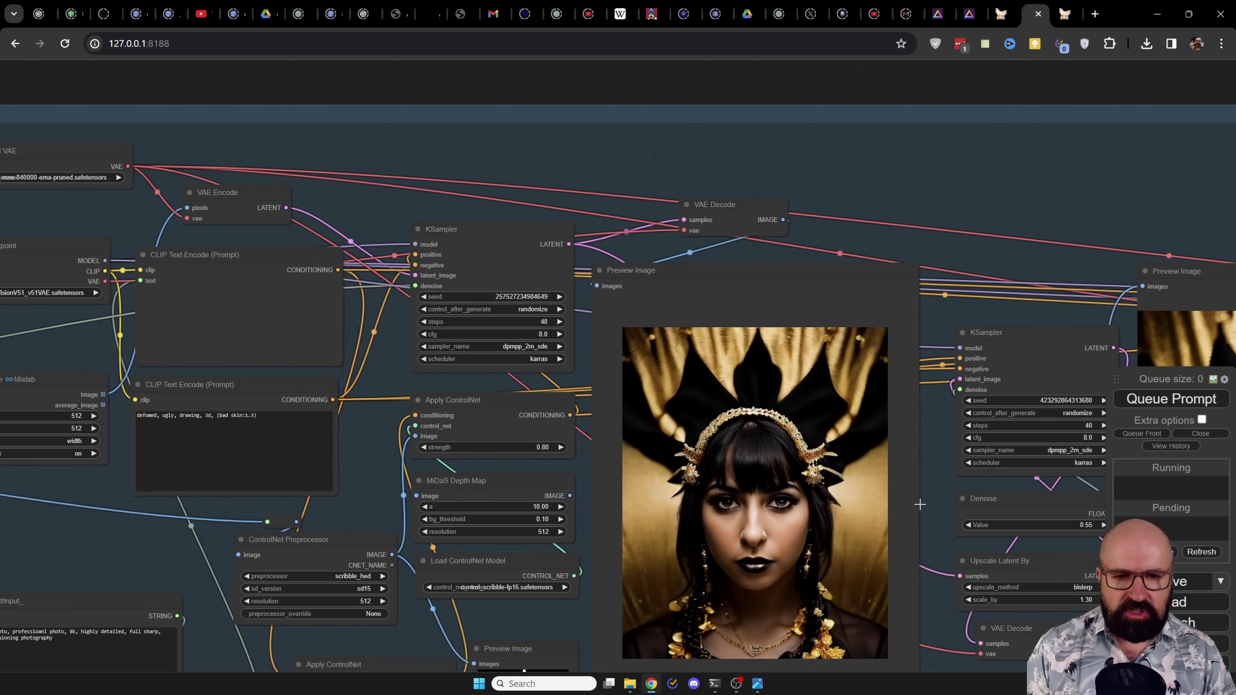
drag(933, 506, 866, 355)
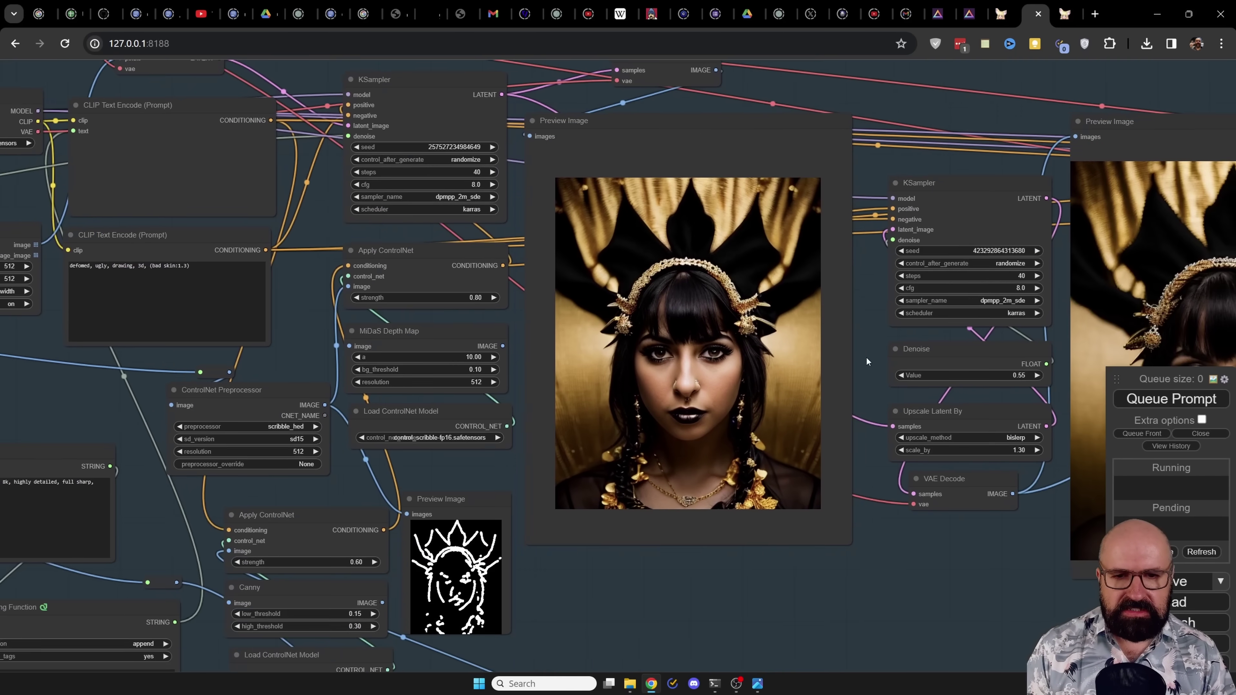
scroll(741, 377, up, 6)
drag(975, 331, 982, 289)
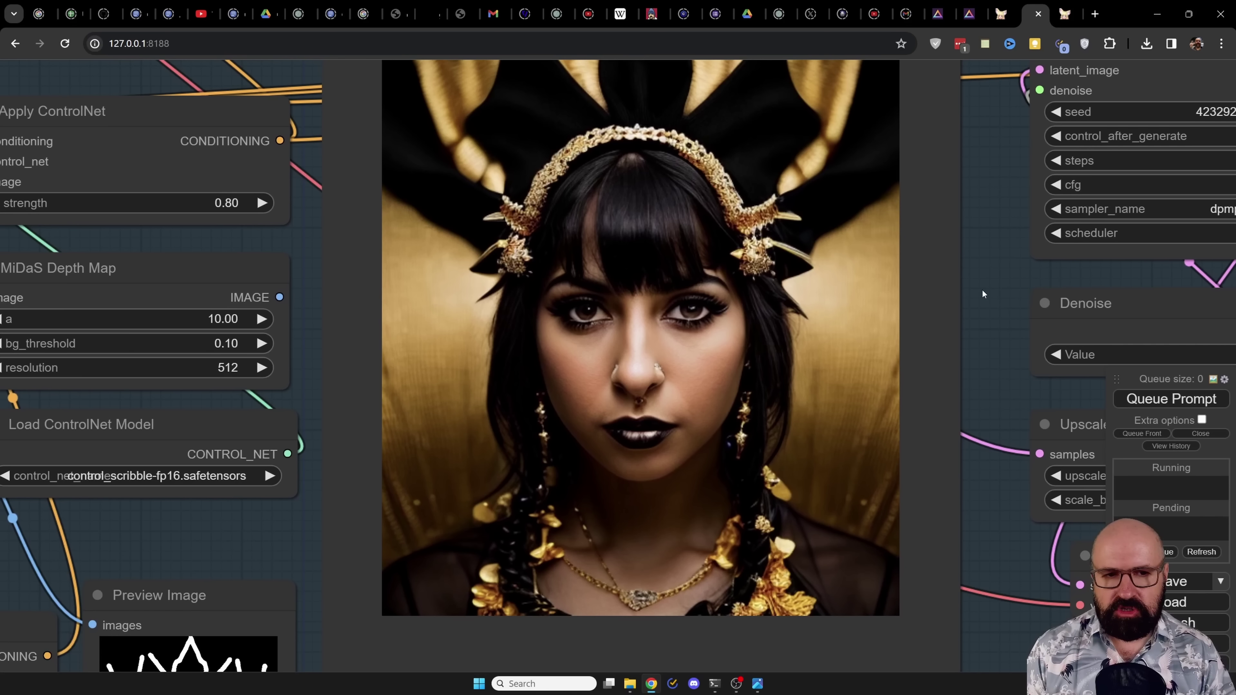
drag(982, 289, 496, 287)
drag(717, 433, 715, 430)
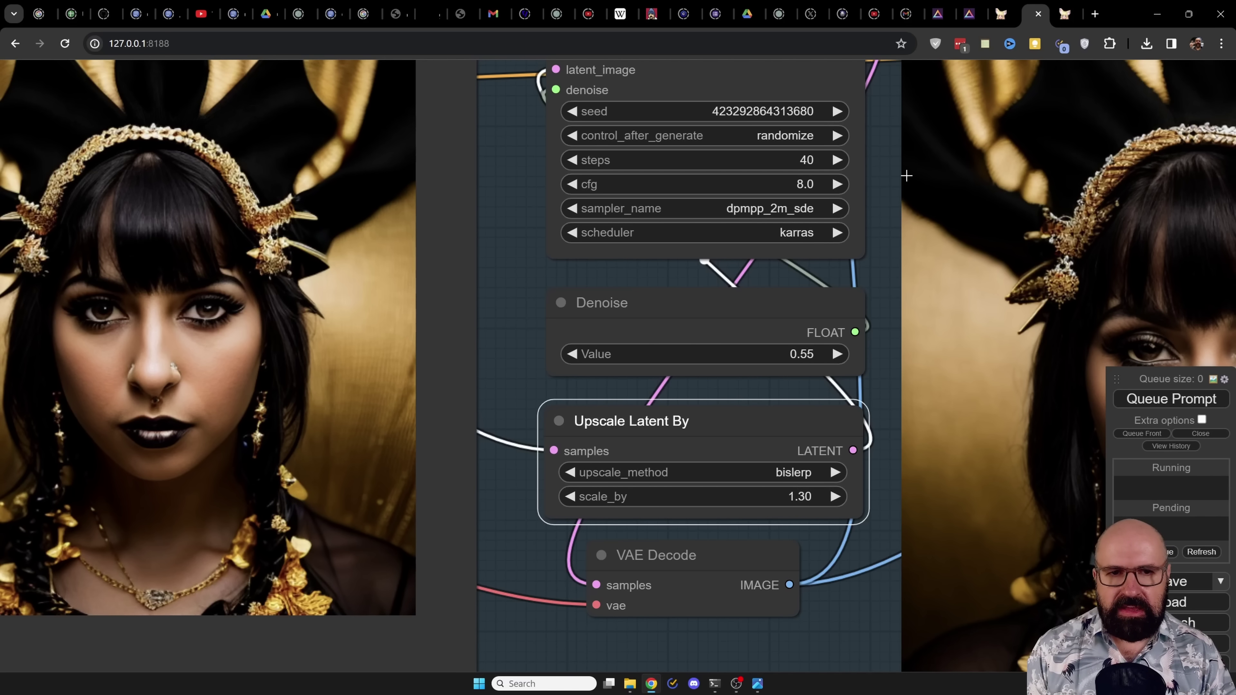
drag(885, 284, 352, 254)
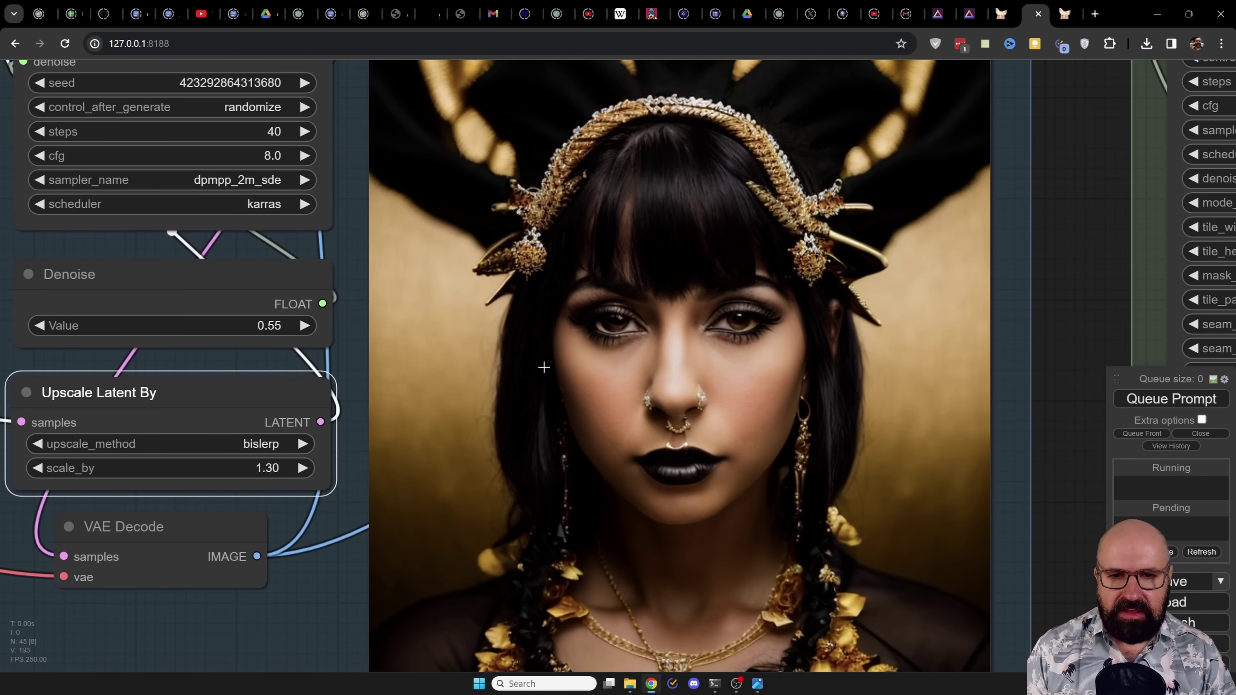
scroll(608, 378, up, 4)
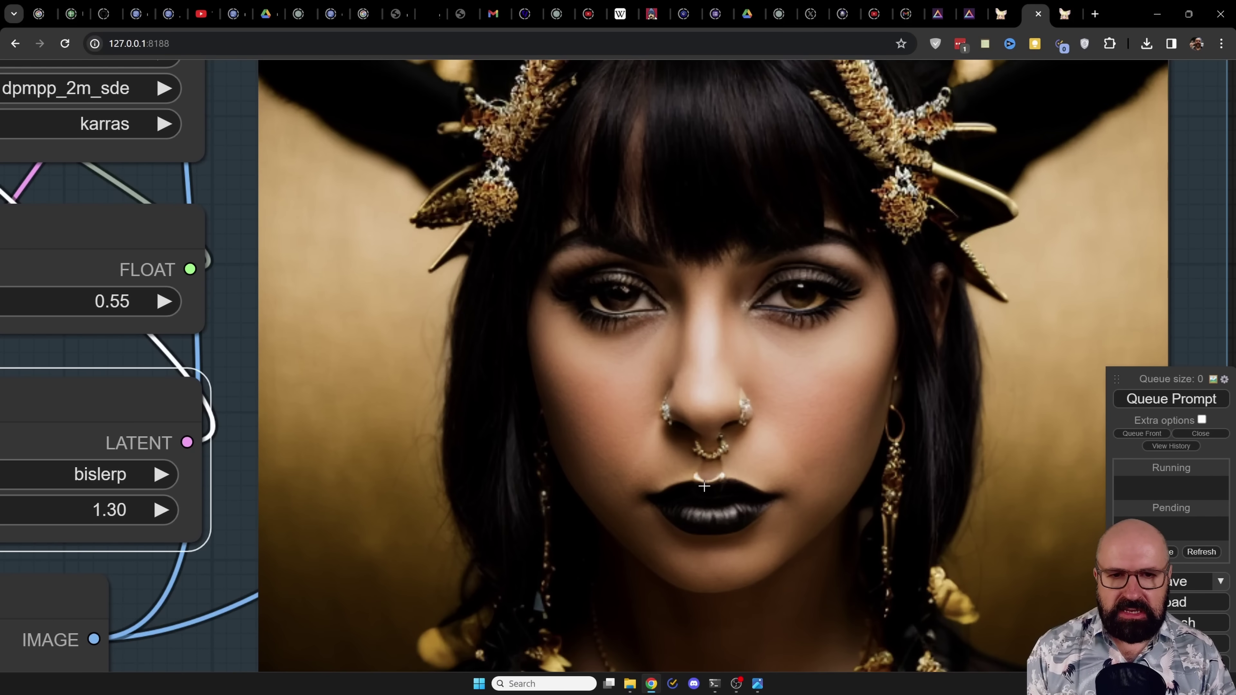
scroll(704, 486, down, 5)
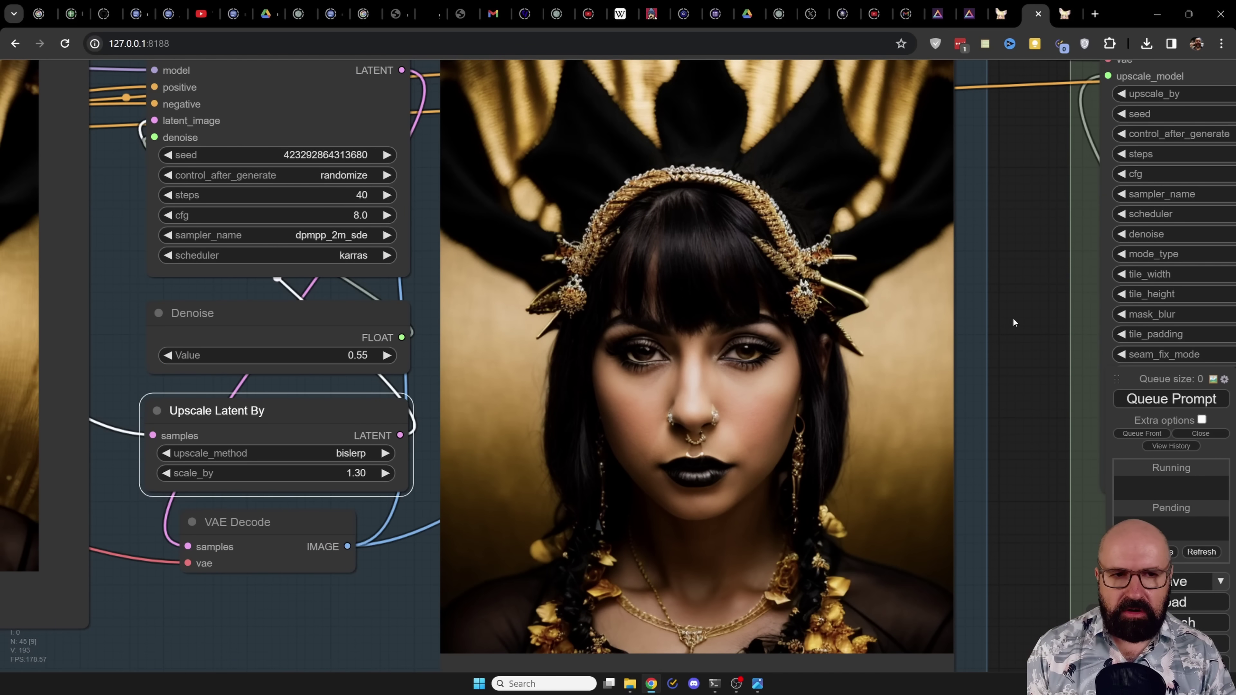
scroll(1016, 336, down, 6)
drag(1020, 343, 456, 356)
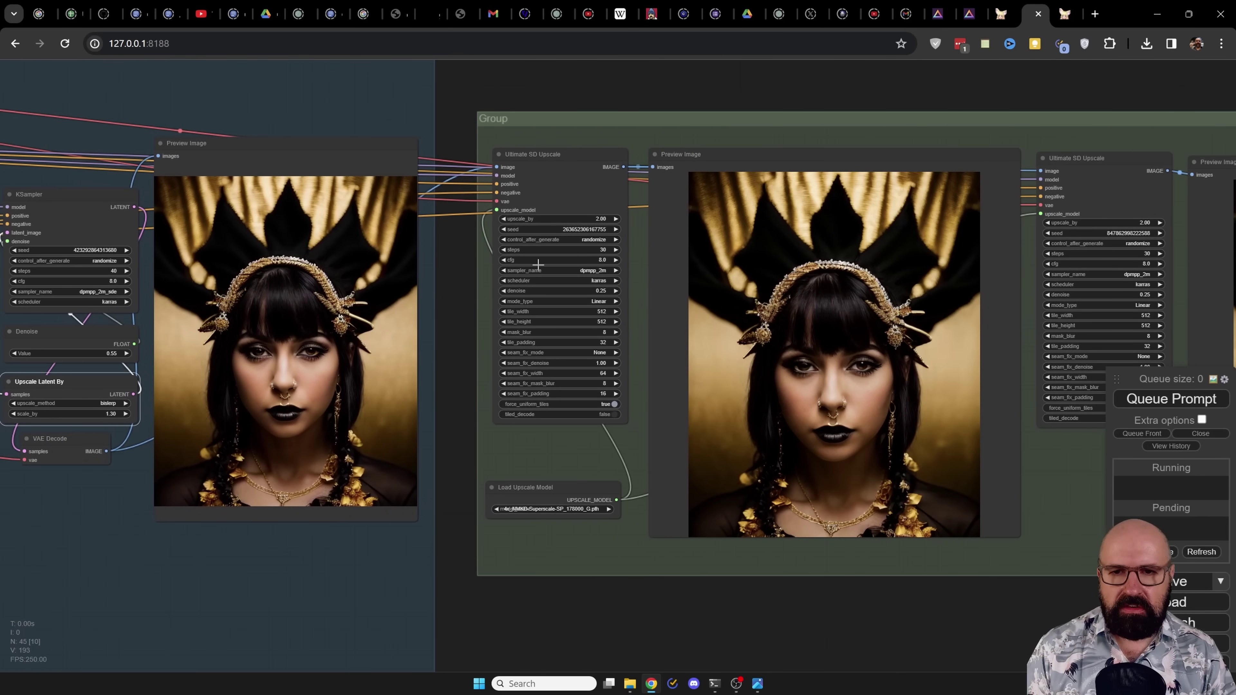
scroll(541, 164, up, 3)
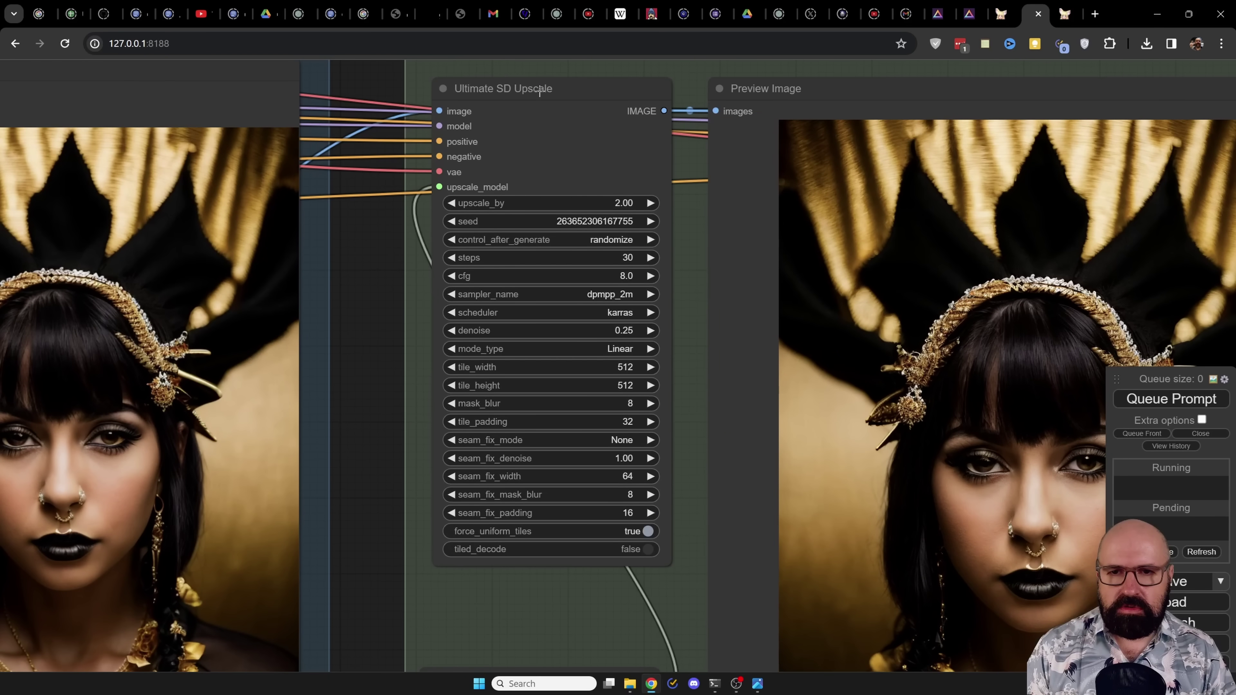
drag(403, 452, 379, 313)
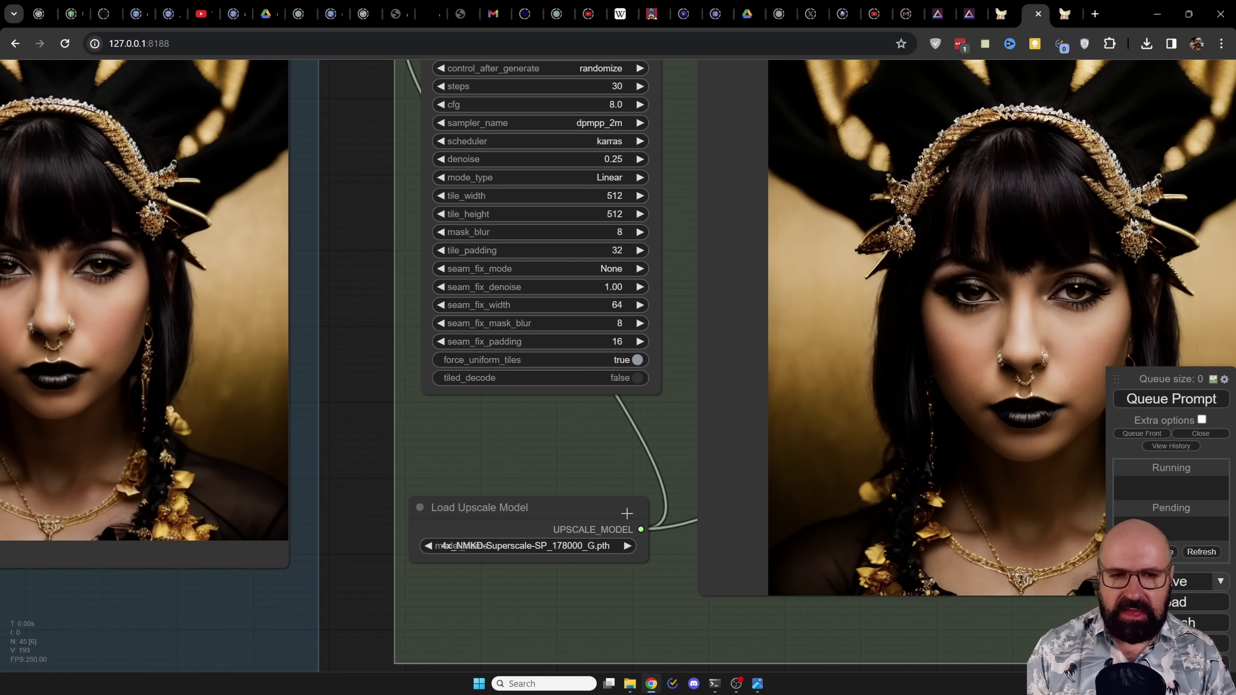
scroll(1003, 391, down, 5)
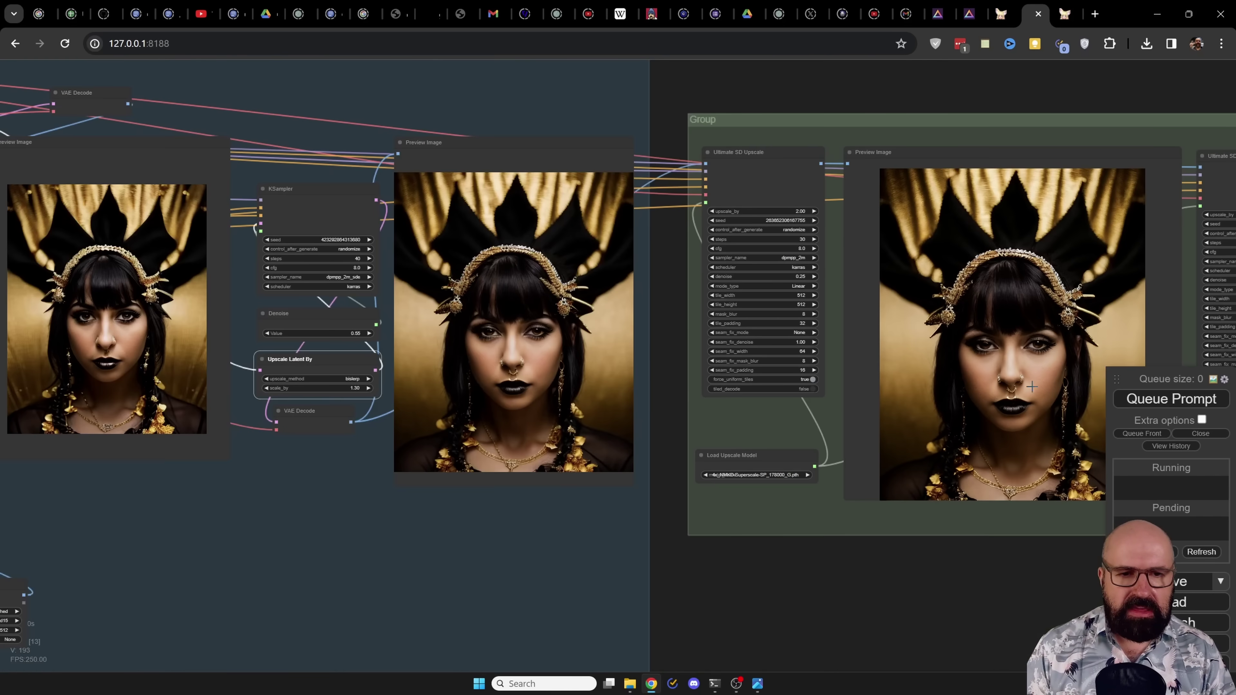
scroll(733, 347, up, 6)
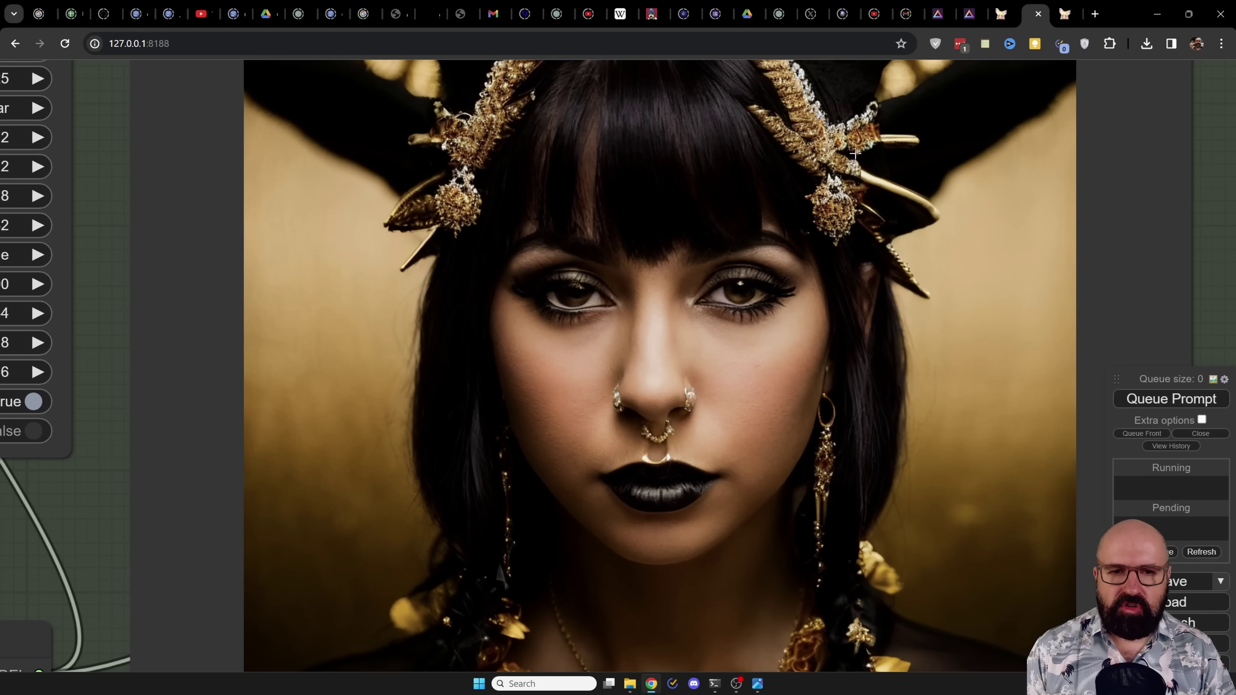
drag(888, 151, 877, 312)
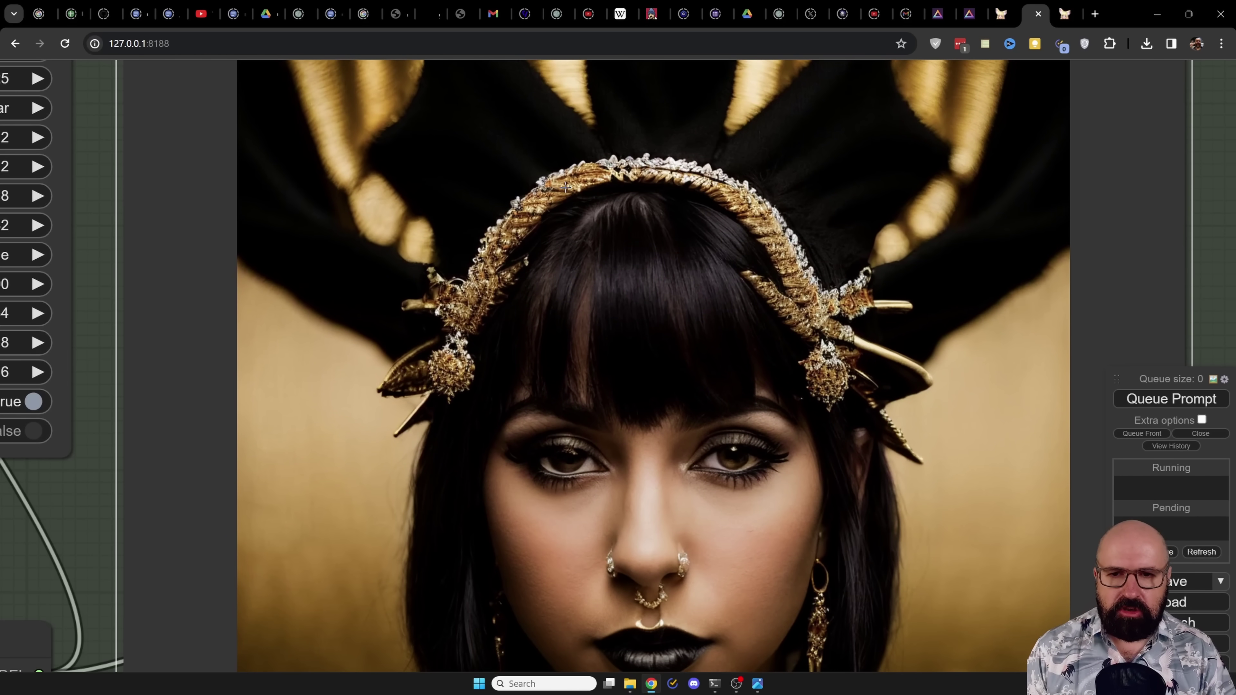
drag(809, 503, 822, 192)
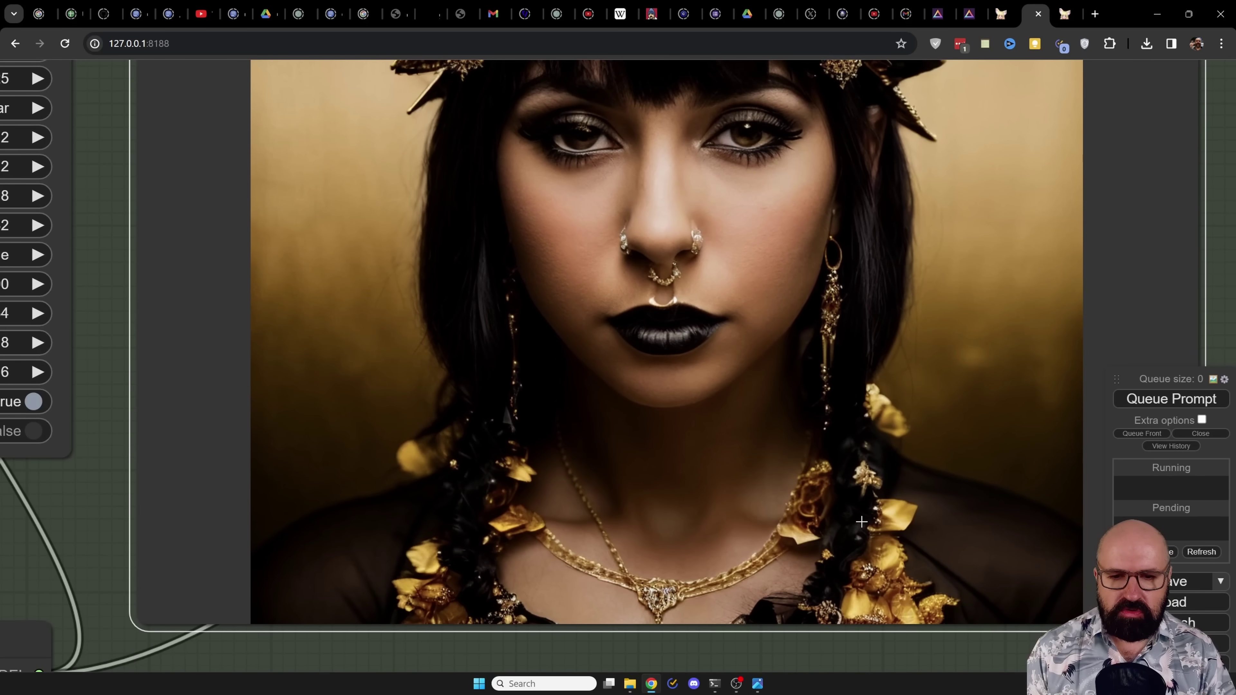
scroll(687, 449, down, 12)
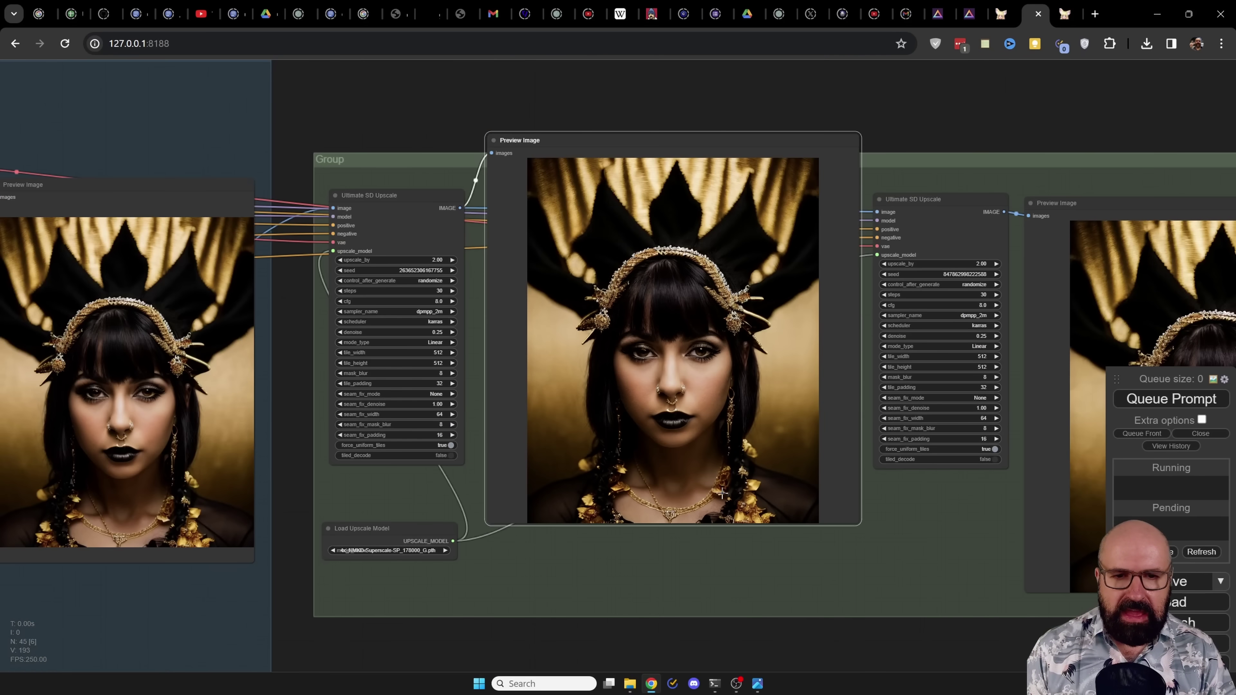
- Nudge the middle Preview Image node down and zoom into the final upscaled portrait
drag(777, 441, 775, 492)
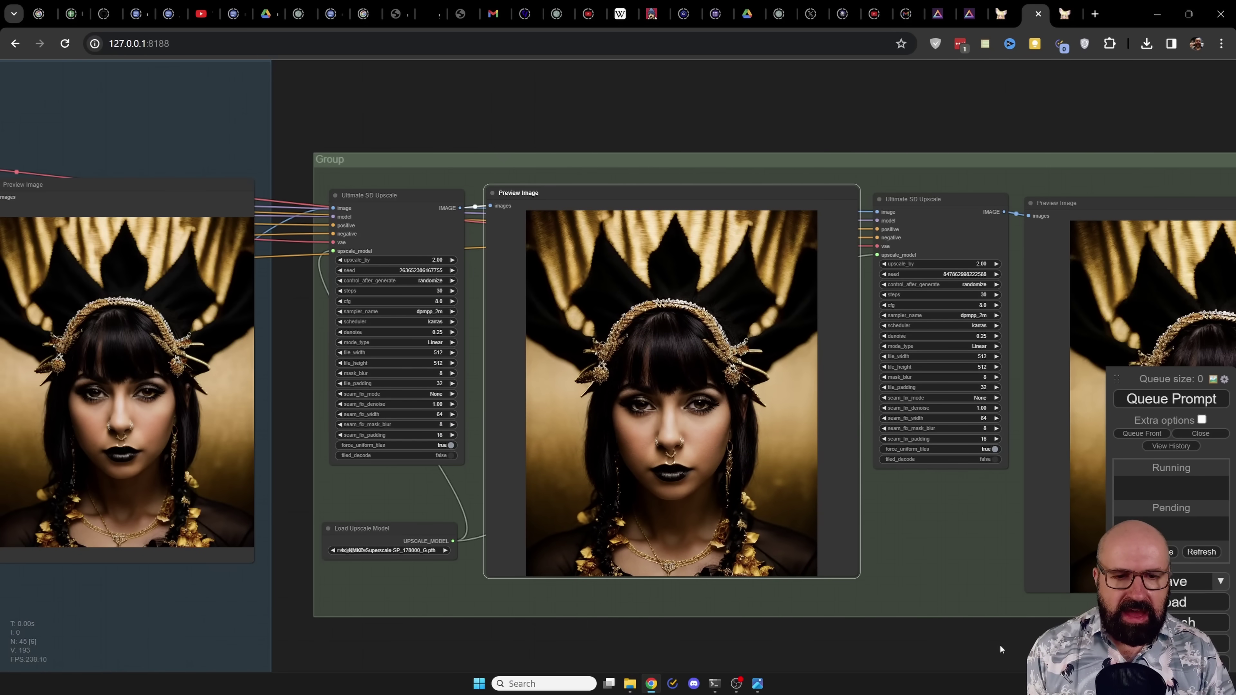
drag(1000, 649, 511, 642)
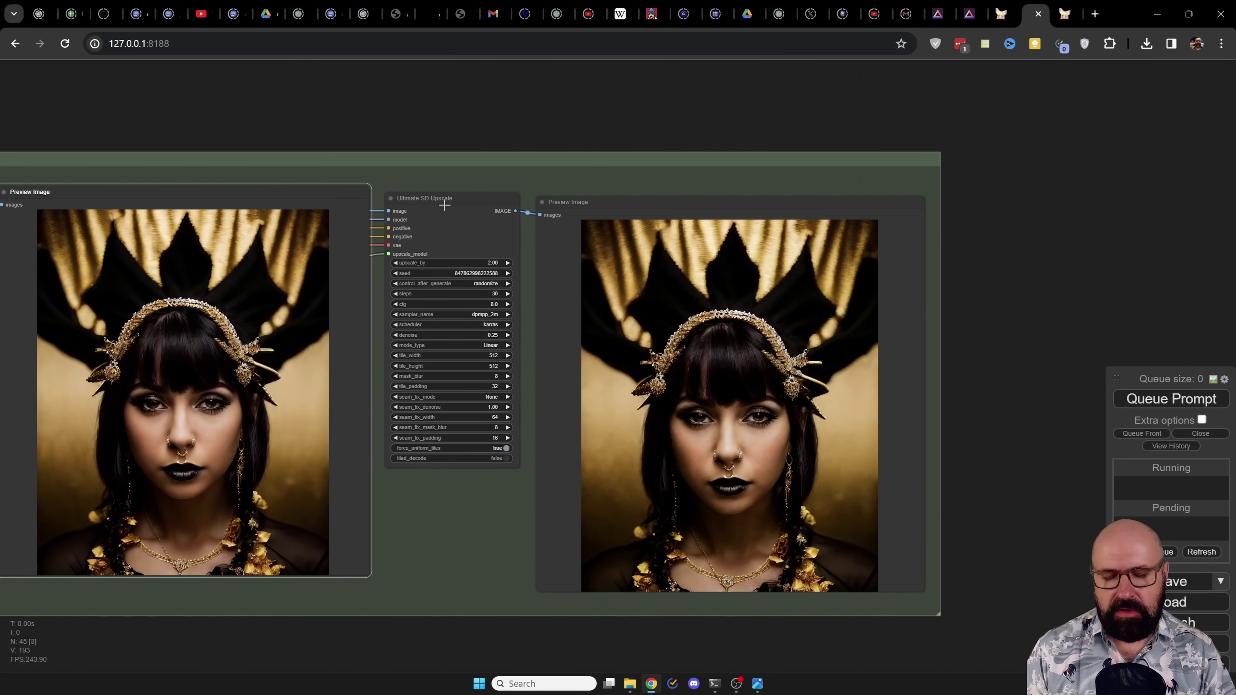
scroll(700, 436, up, 10)
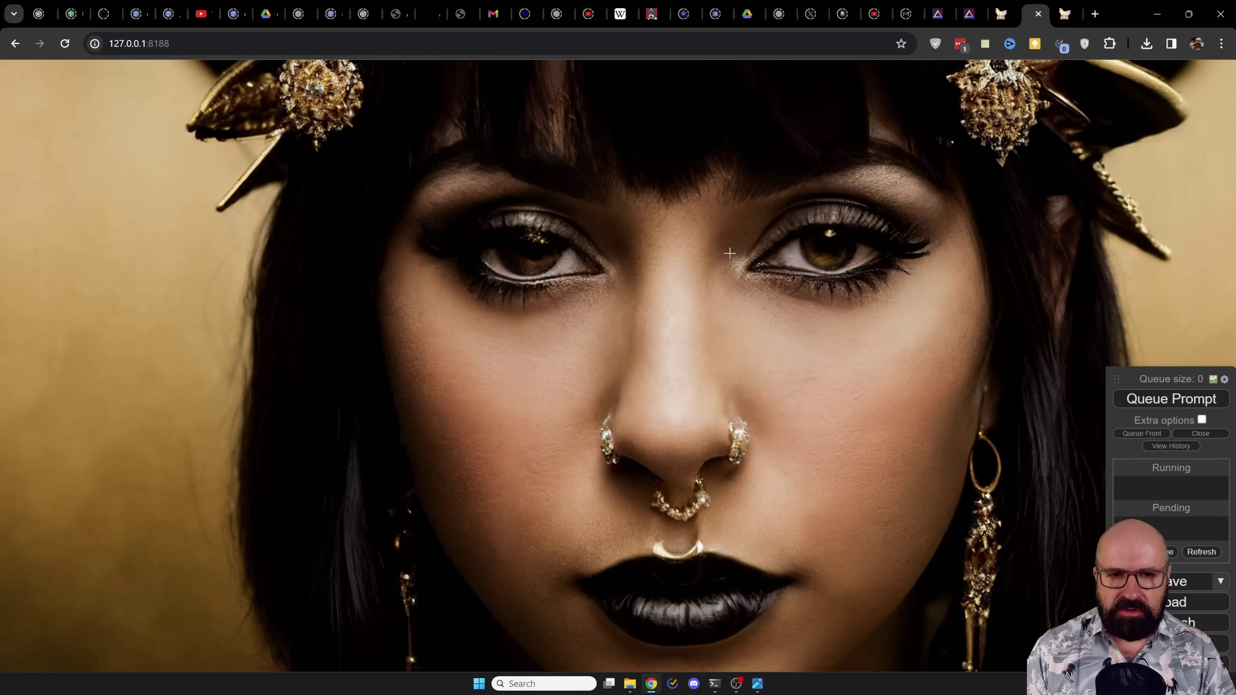
scroll(659, 603, down, 5)
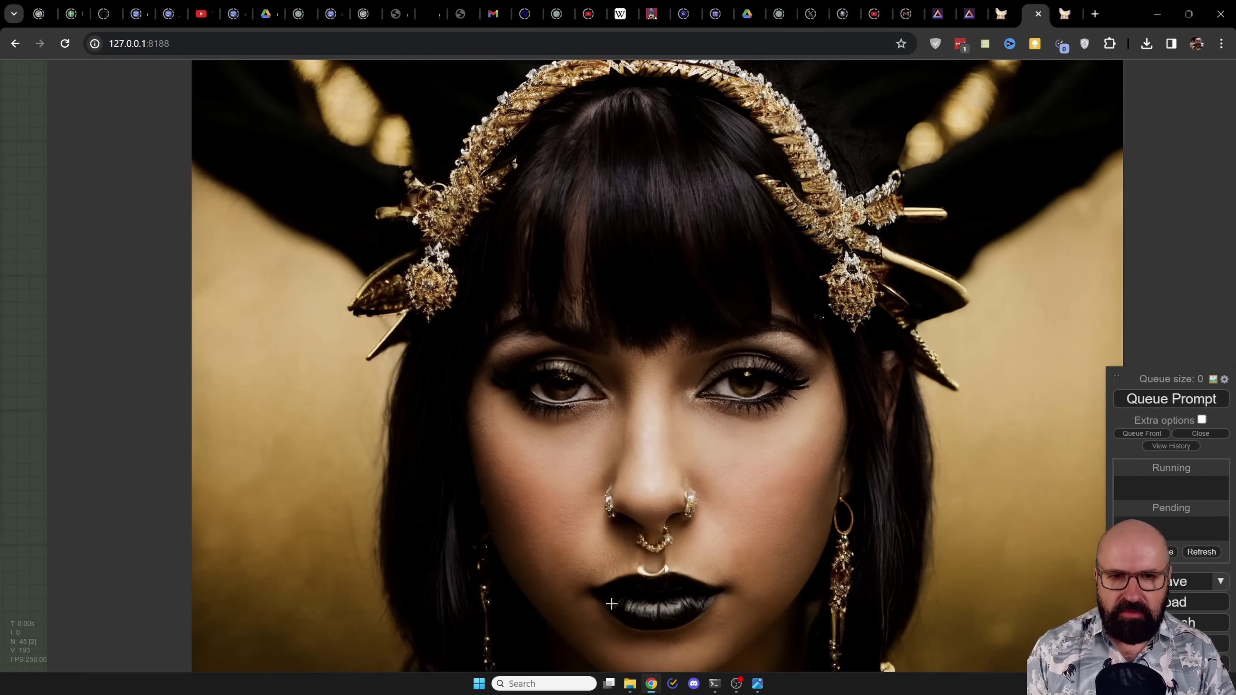
scroll(611, 603, down, 5)
- Inspect the upscale settings beside the portrait, then switch to the landscape workflow tab
drag(1091, 262, 1109, 293)
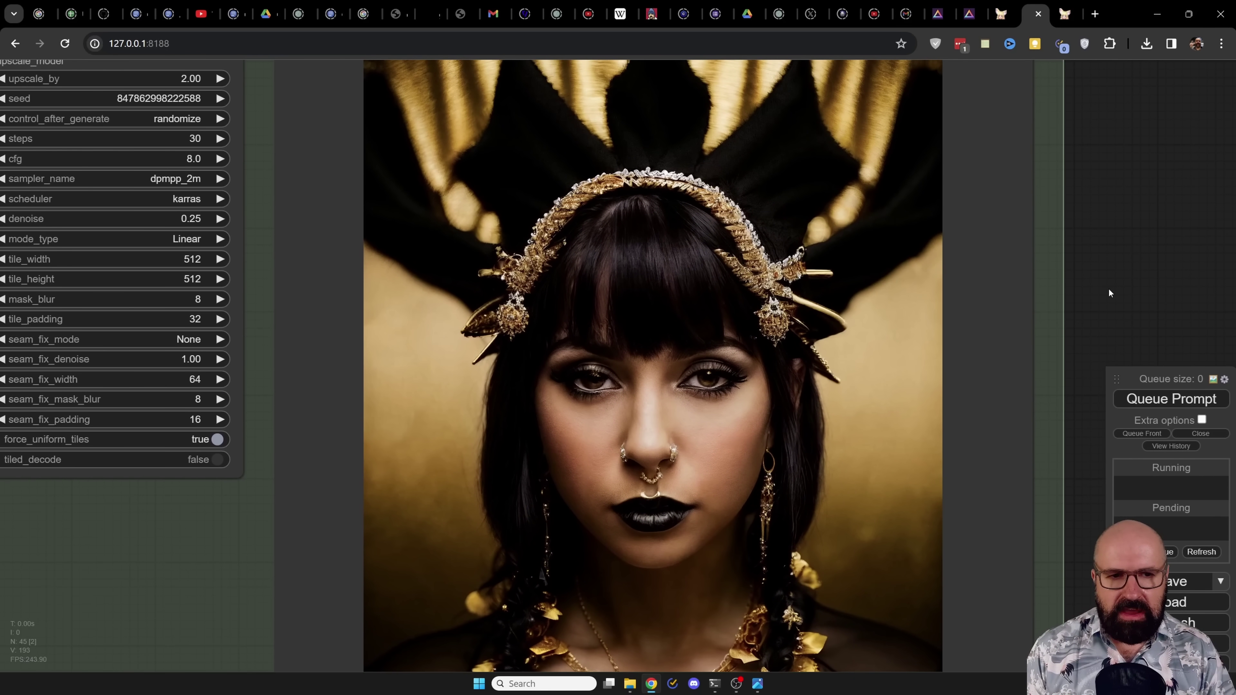
scroll(679, 425, up, 4)
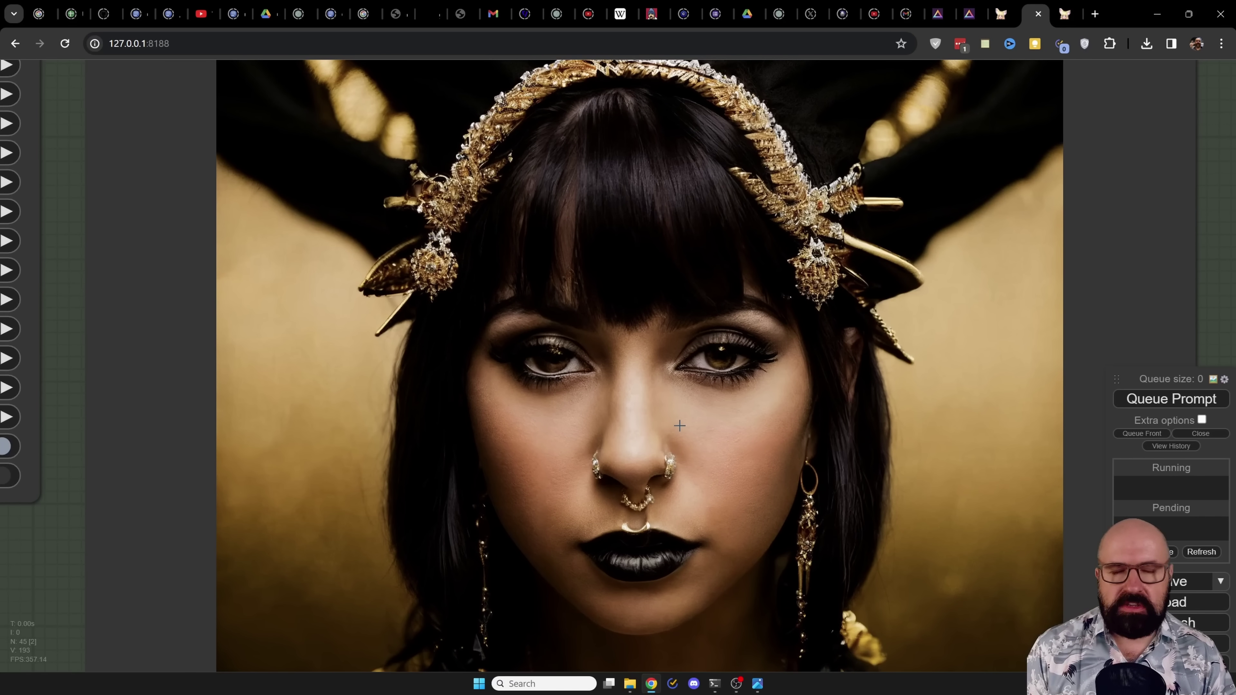
scroll(695, 473, down, 8)
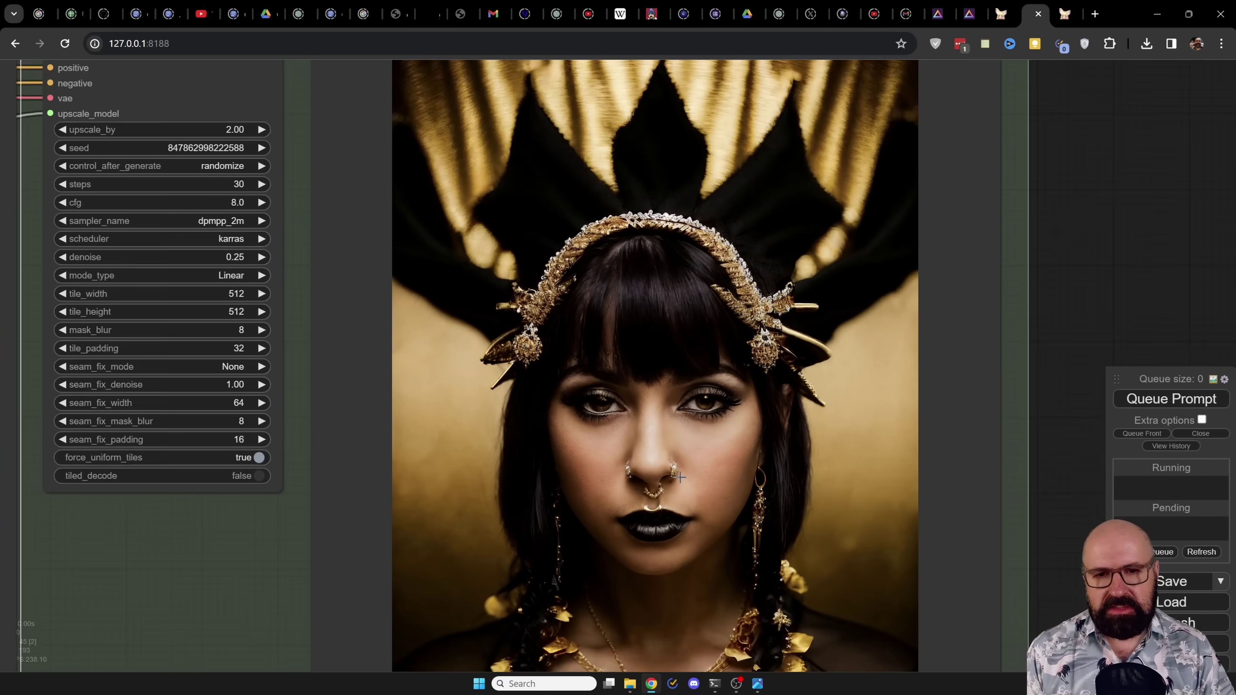
key(ctrl+shift+Tab)
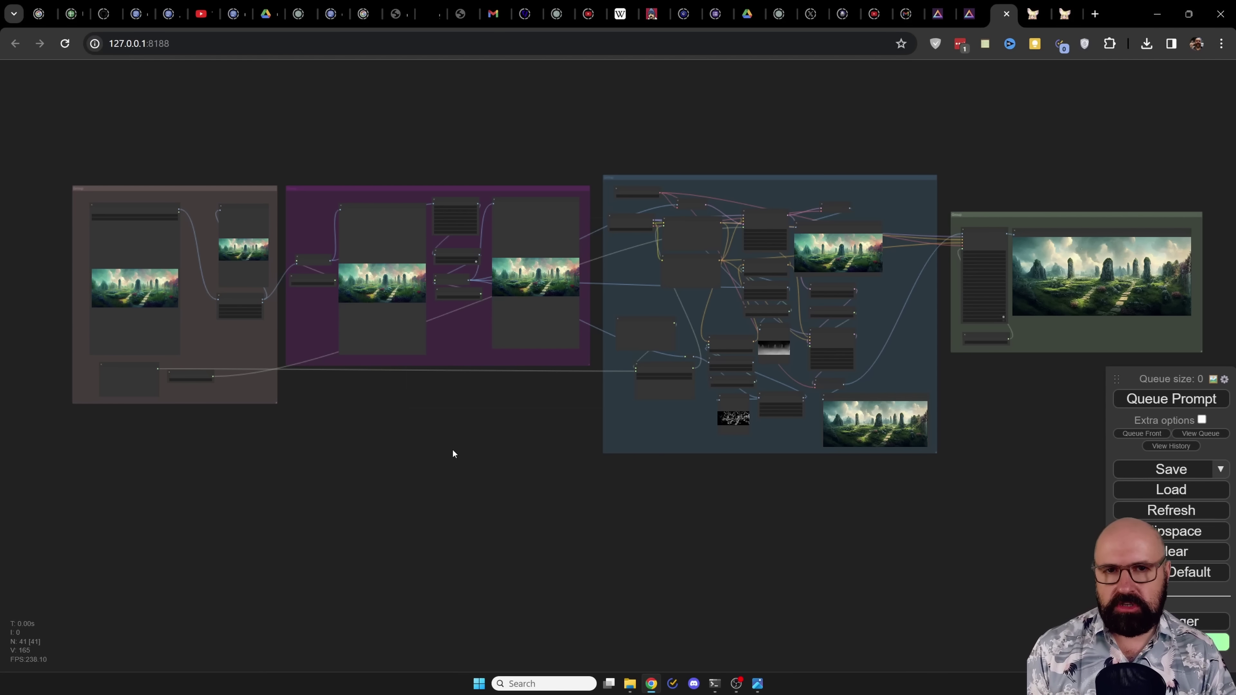
scroll(350, 408, left, 5)
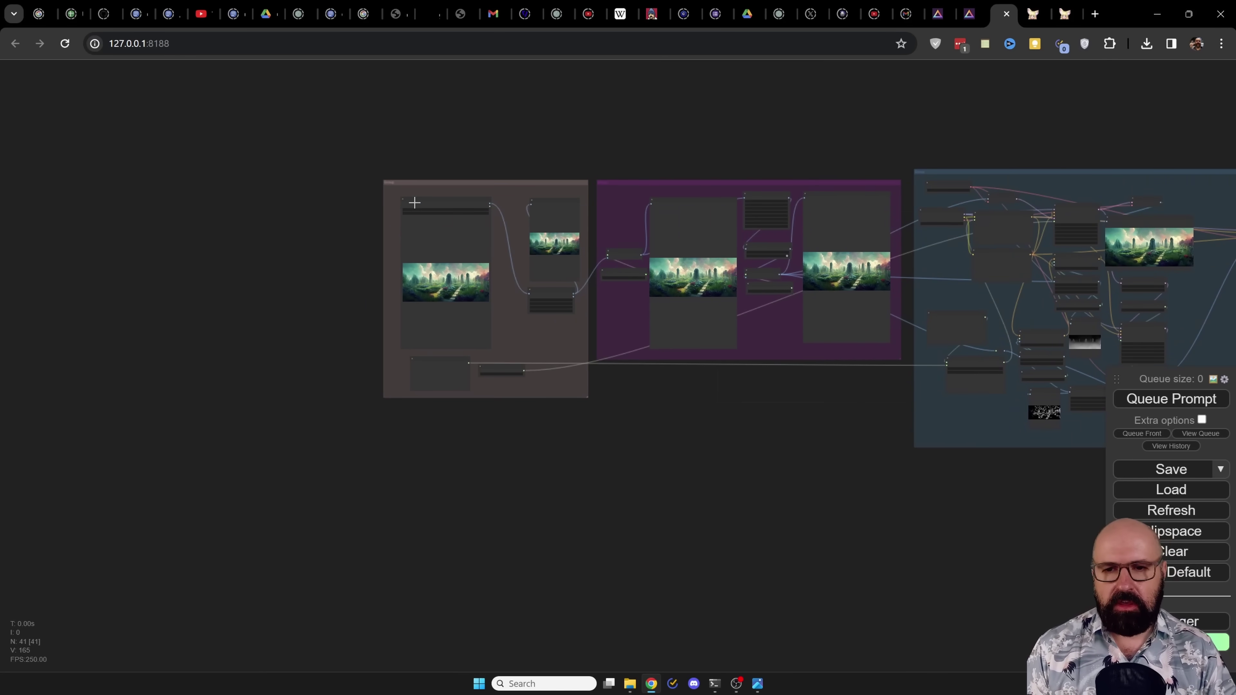
scroll(427, 271, up, 5)
scroll(445, 292, up, 8)
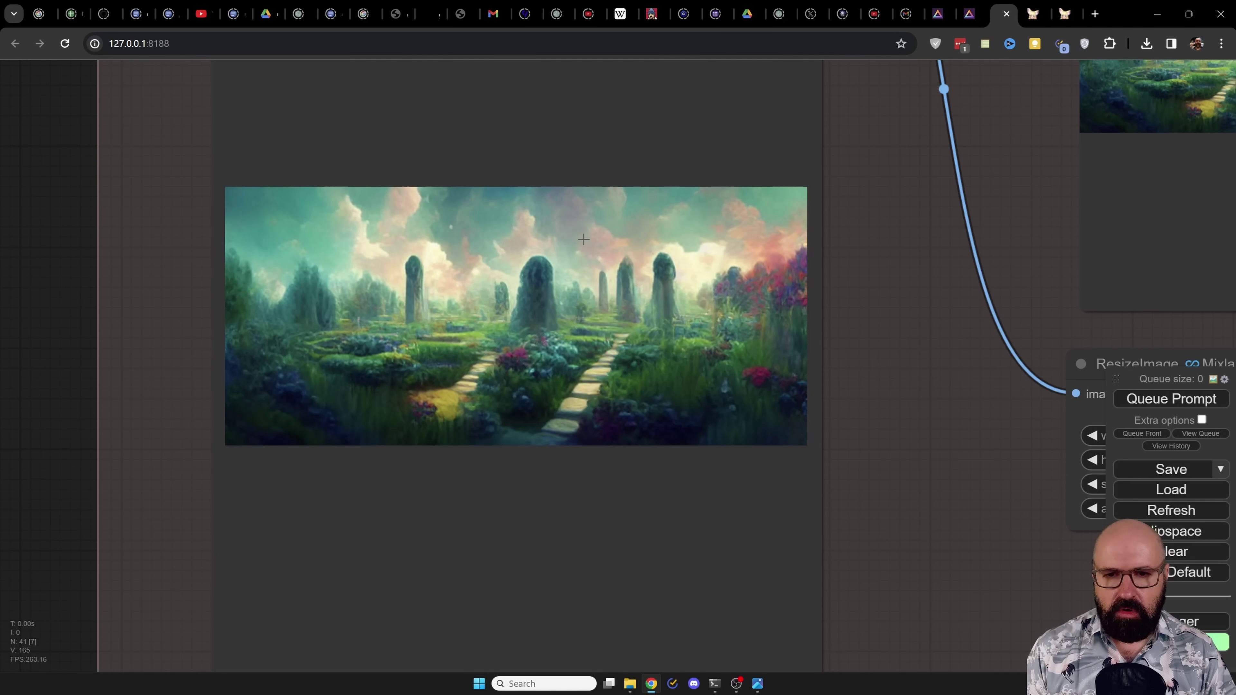
scroll(581, 242, down, 8)
drag(997, 334, 711, 411)
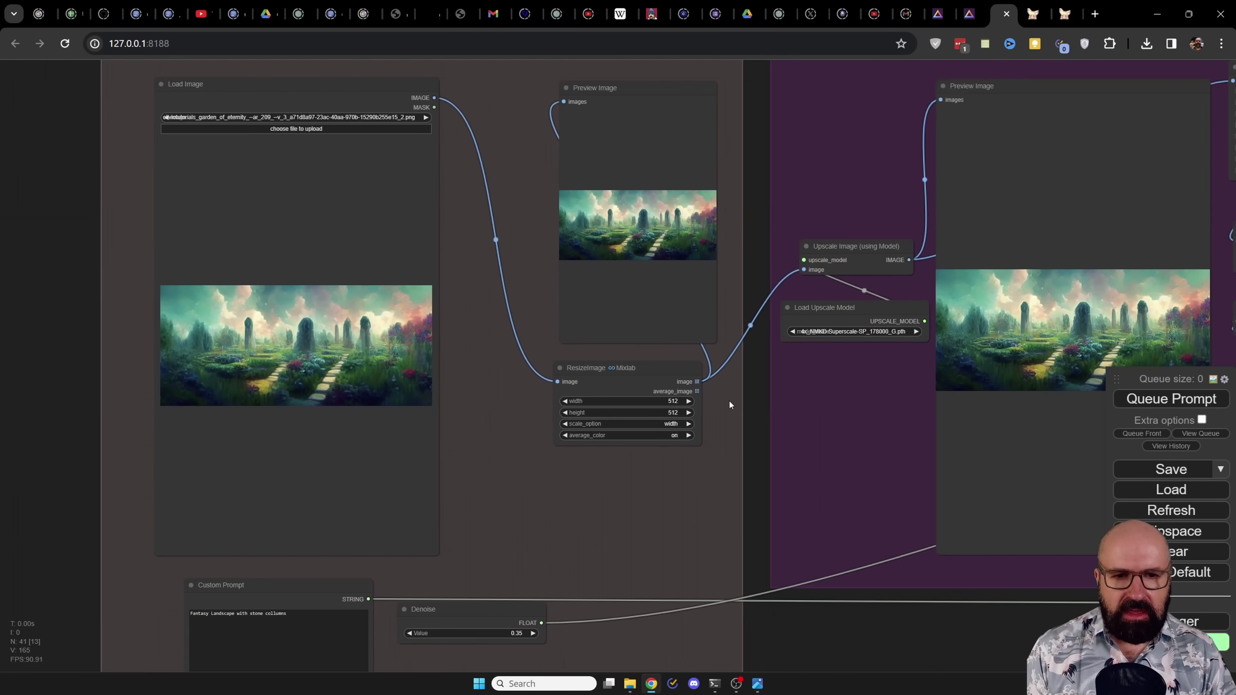
scroll(559, 419, up, 6)
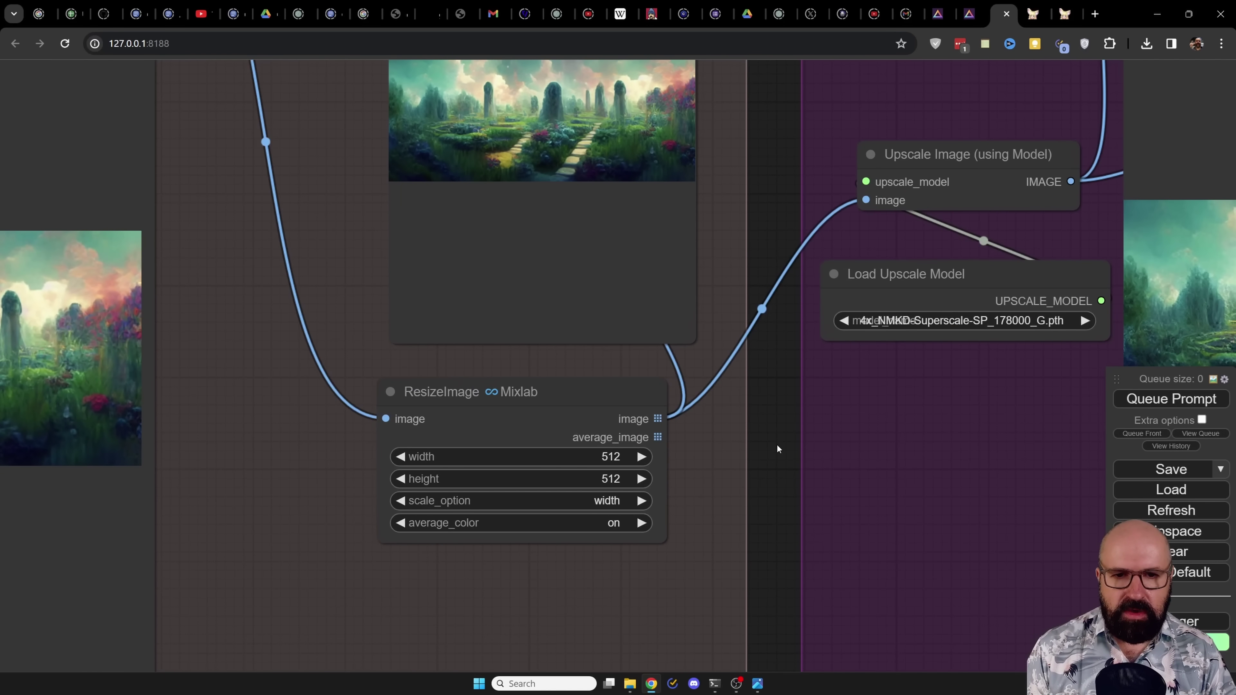
drag(777, 451, 320, 444)
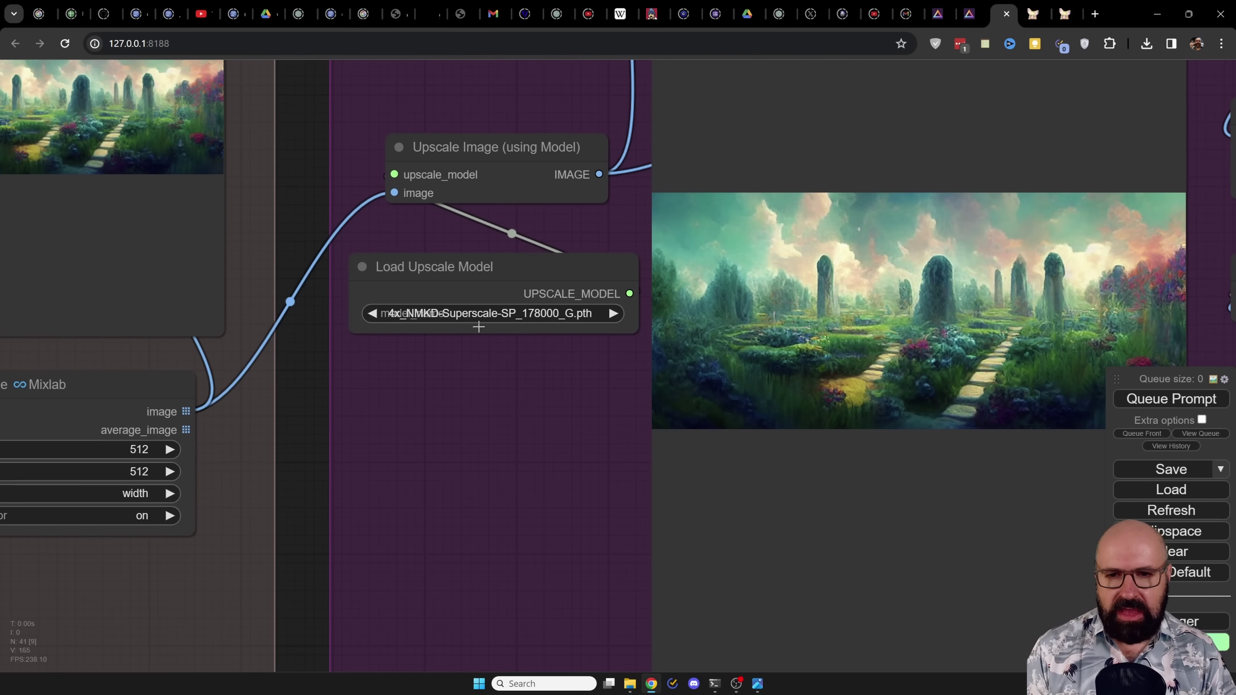
scroll(479, 327, down, 5)
drag(979, 433, 653, 413)
scroll(653, 413, up, 2)
scroll(653, 413, down, 5)
drag(951, 408, 438, 359)
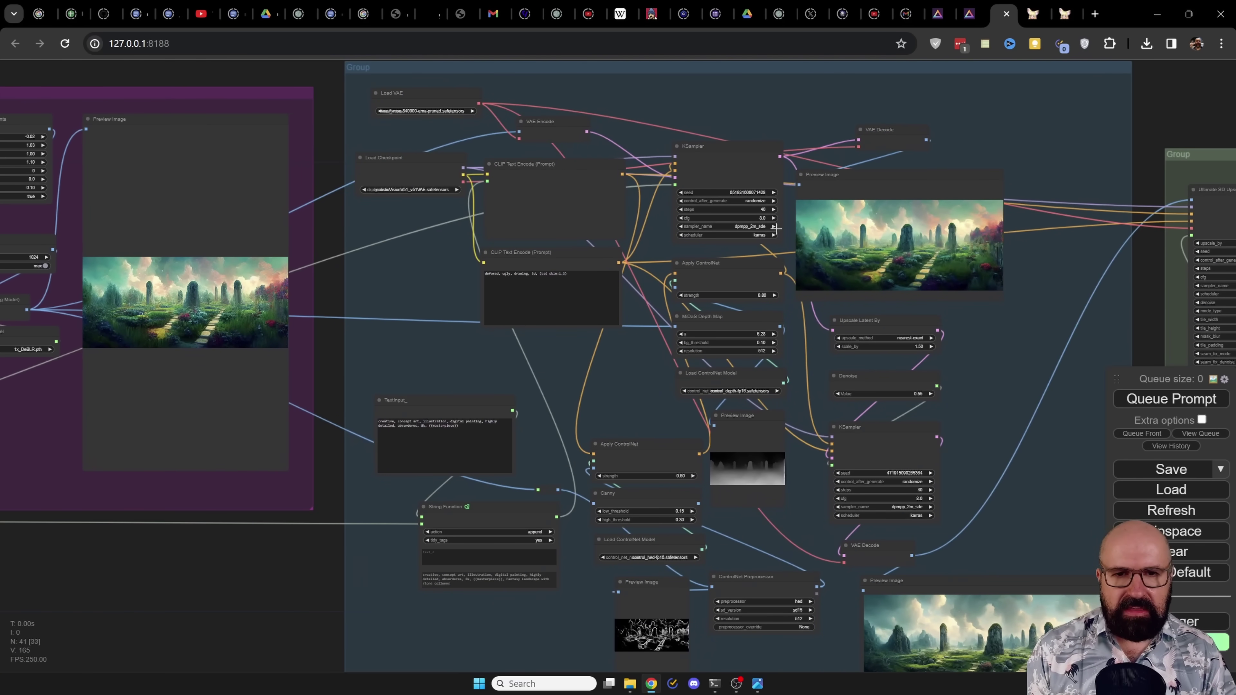
scroll(725, 221, up, 5)
mouse_move(729, 281)
mouse_down()
mouse_move(681, 287)
mouse_move(608, 348)
mouse_move(725, 282)
mouse_up()
drag(535, 574, 525, 171)
scroll(525, 171, down, 2)
drag(727, 526, 727, 374)
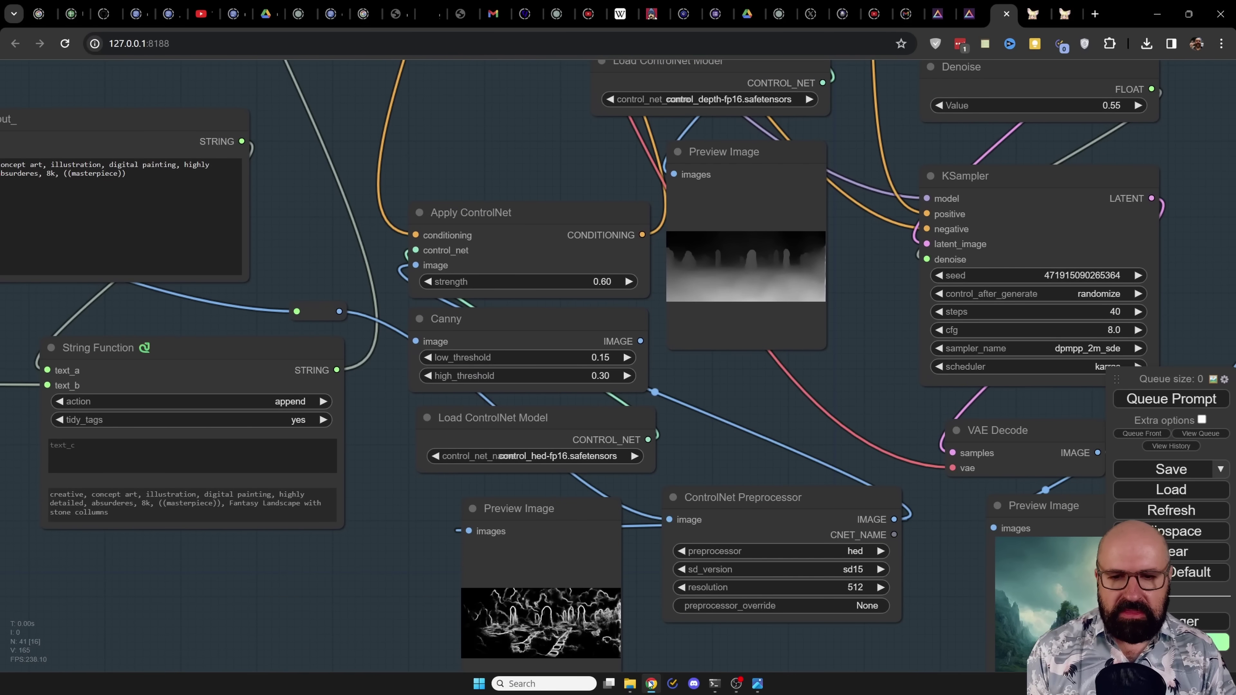
scroll(603, 584, up, 2)
drag(603, 584, 615, 482)
scroll(616, 482, up, 4)
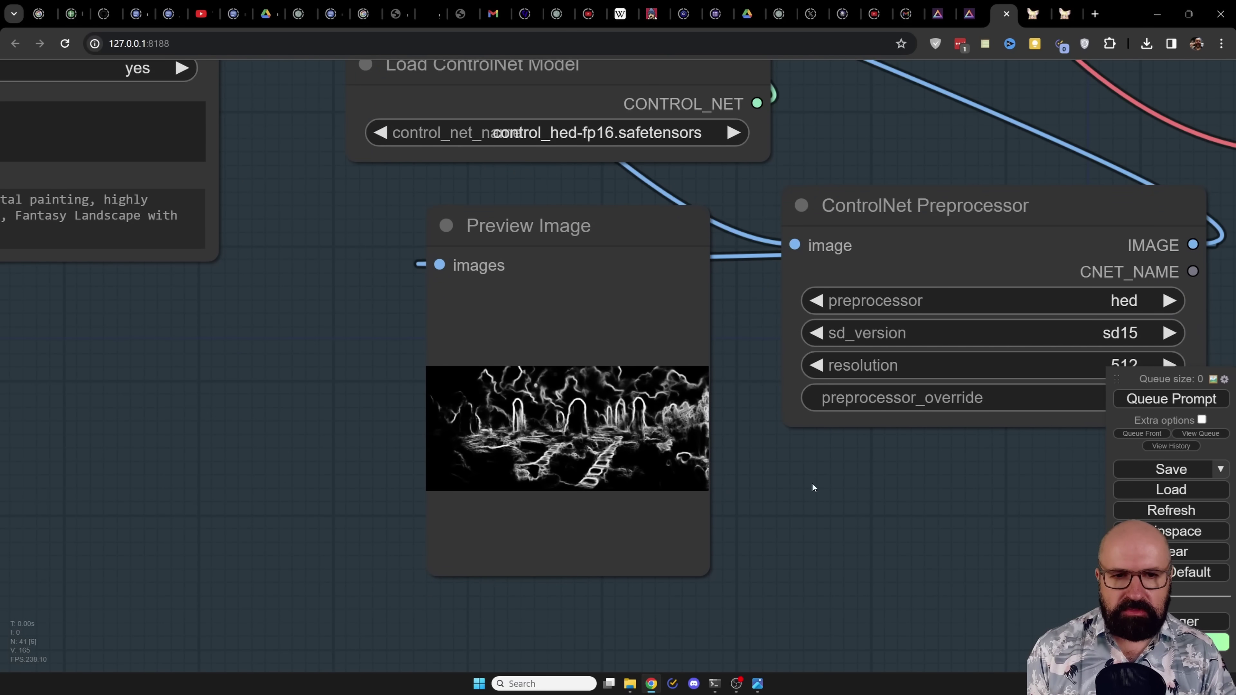
scroll(812, 482, down, 4)
drag(942, 201, 399, 426)
scroll(461, 408, down, 4)
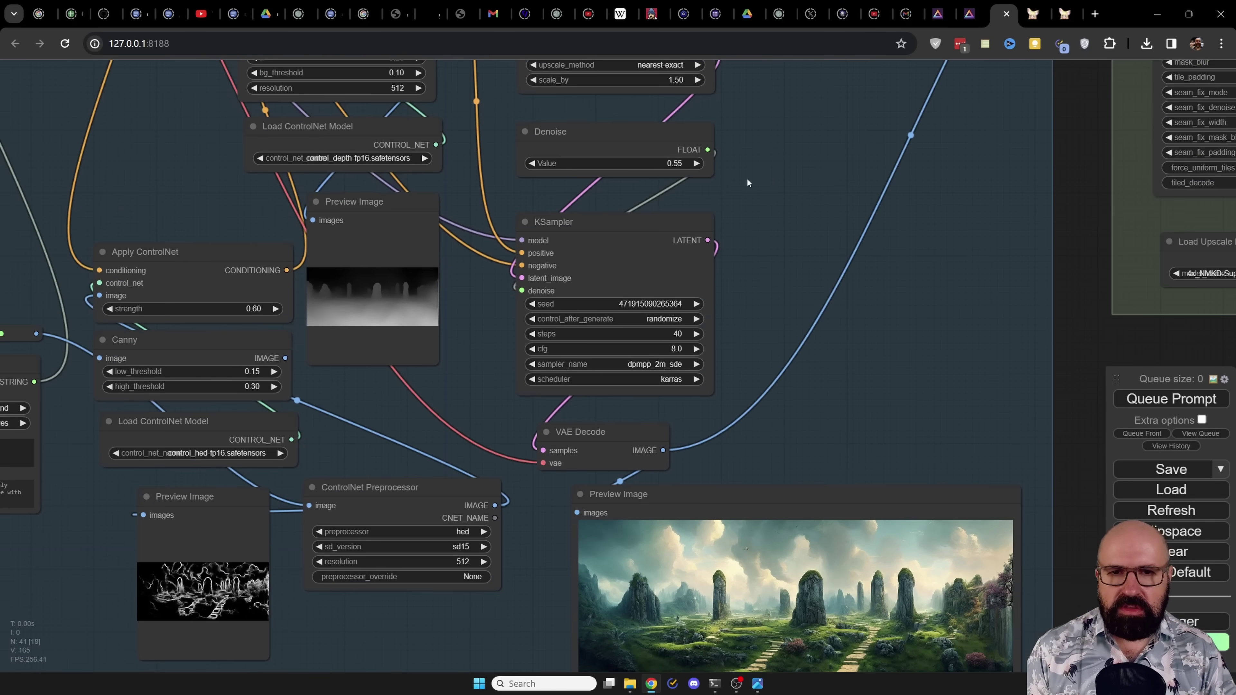
drag(754, 174, 793, 347)
drag(715, 196, 711, 192)
scroll(723, 252, up, 7)
drag(799, 381, 739, 180)
click(697, 209)
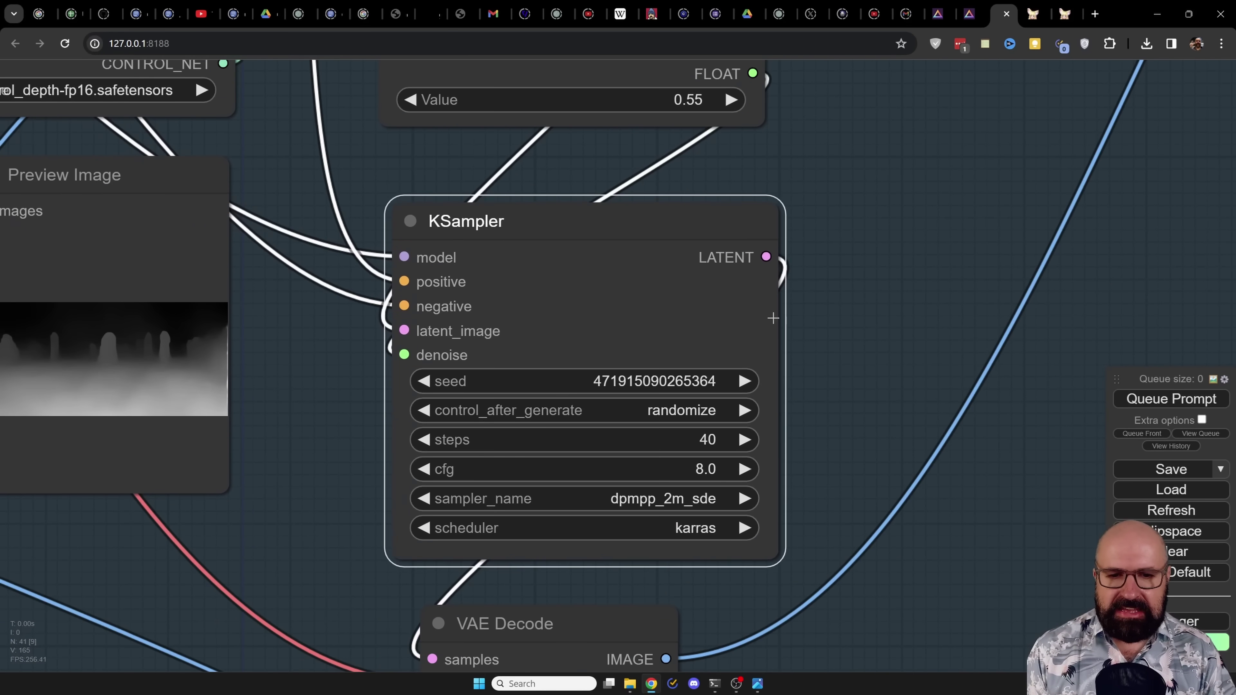
scroll(812, 351, down, 10)
drag(1067, 585, 1041, 367)
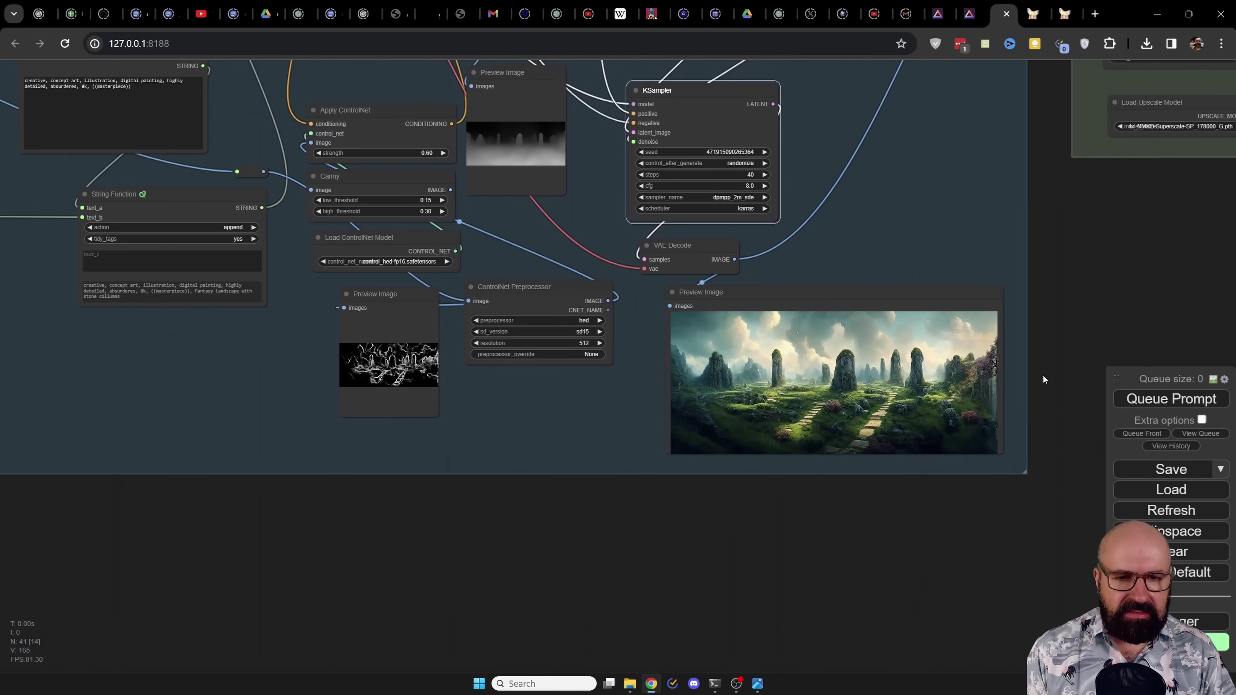
scroll(871, 389, up, 11)
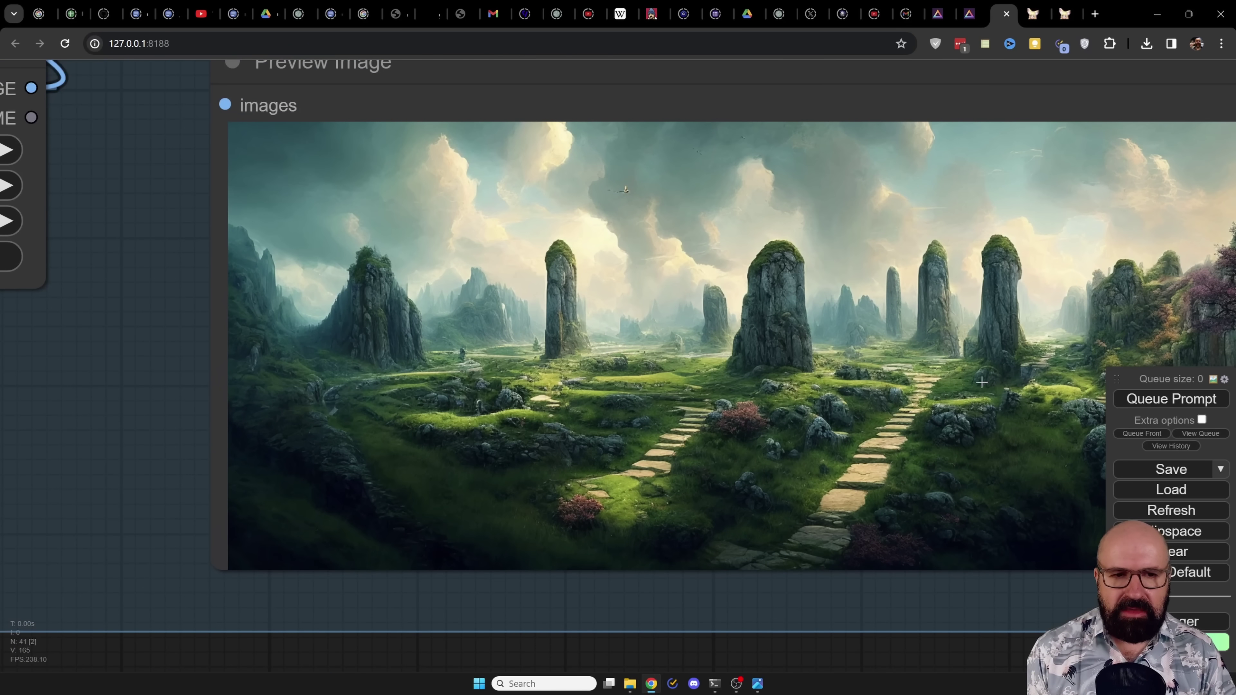
drag(873, 609, 753, 605)
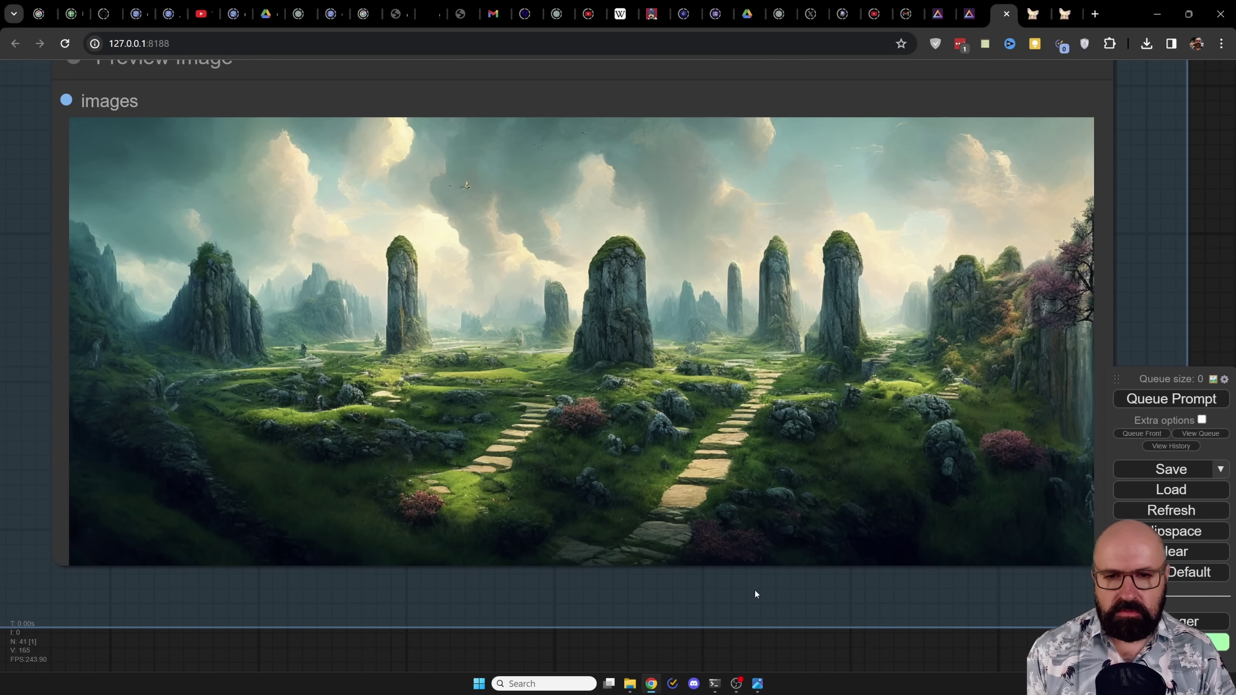
scroll(752, 581, down, 5)
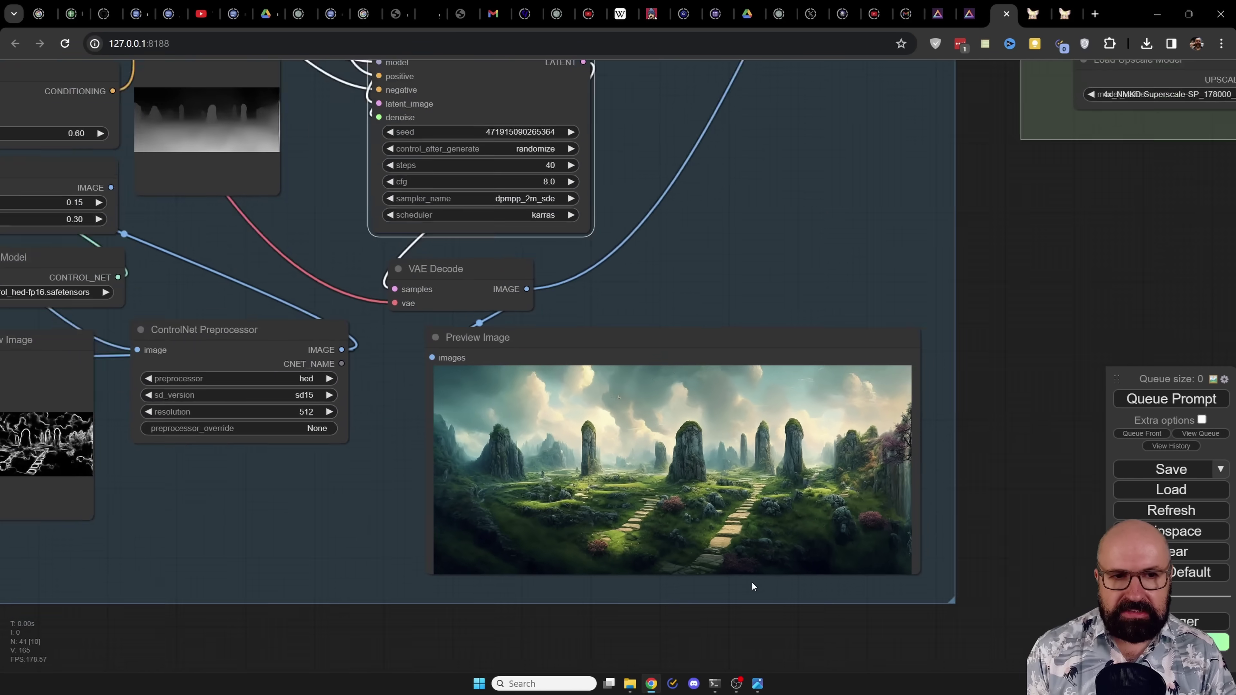
scroll(635, 645, up, 5)
scroll(634, 644, down, 1)
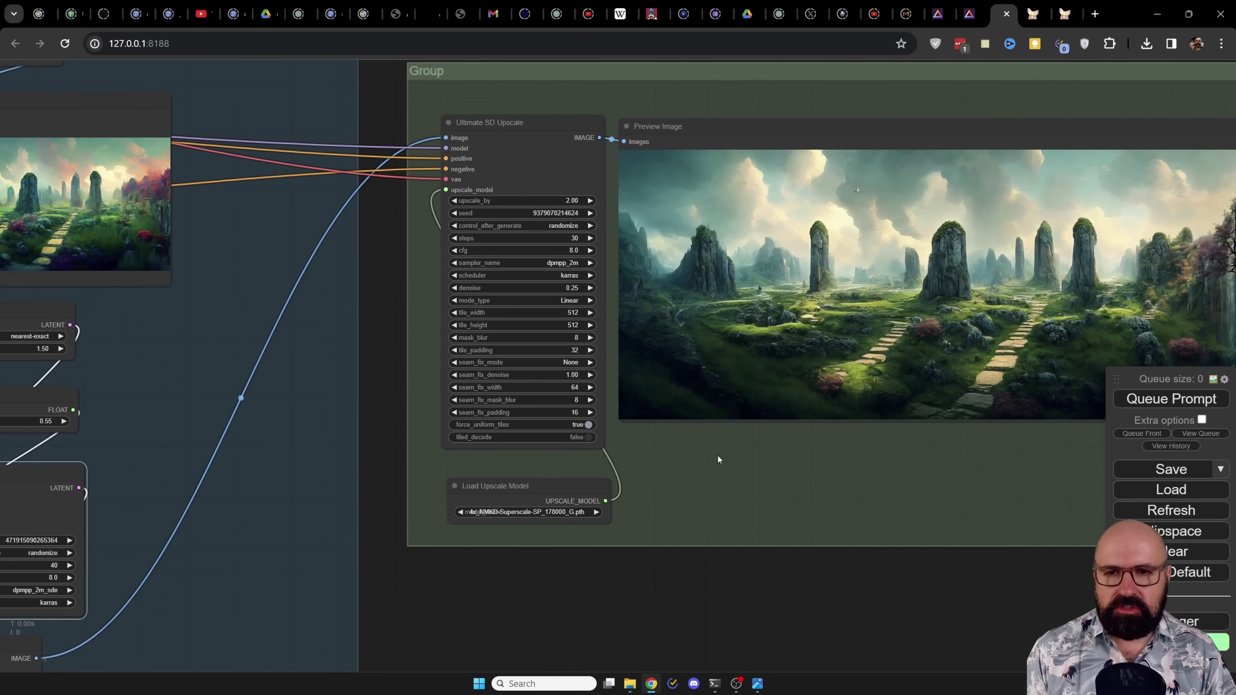
scroll(732, 471, down, 3)
scroll(754, 487, up, 1)
scroll(639, 442, up, 3)
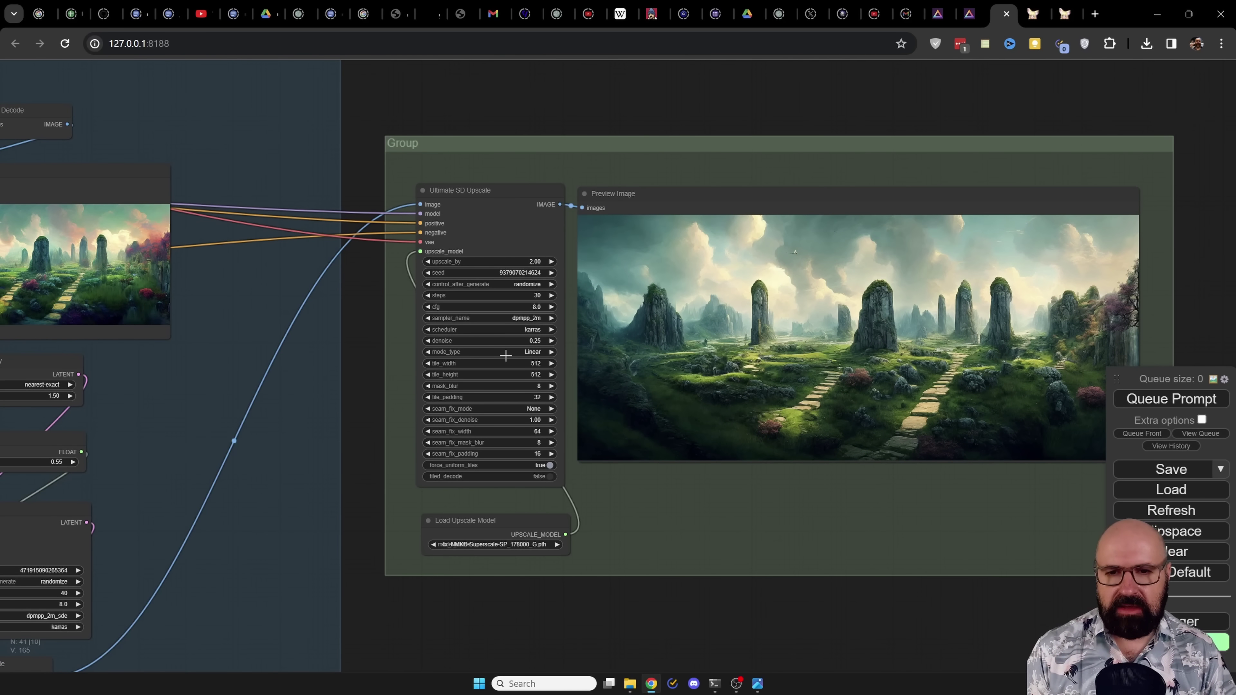
scroll(527, 562, up, 8)
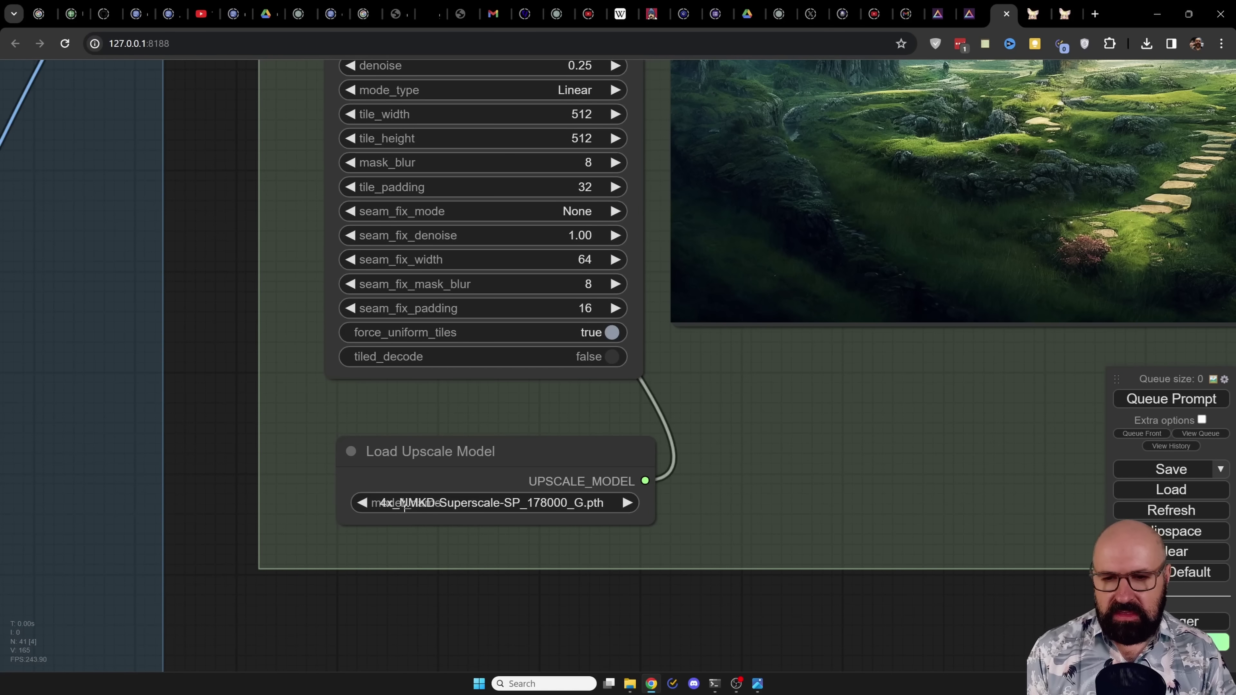